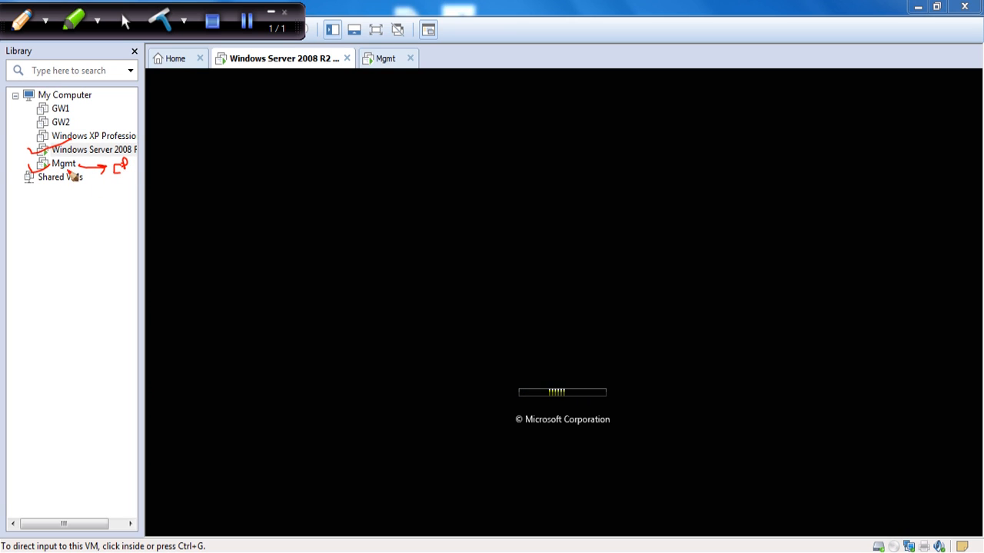
# Write and box the Stnd and M+G notes under the Mgmt VM, then clear the ink.
pyautogui.moveTo(68, 233)
pyautogui.mouseDown()
pyautogui.moveTo(88, 249)
pyautogui.moveTo(112, 209)
pyautogui.mouseUp()
pyautogui.moveTo(58, 248); pyautogui.dragTo(128, 225)
pyautogui.moveTo(29, 215)
pyautogui.mouseDown()
pyautogui.moveTo(48, 250)
pyautogui.moveTo(154, 195)
pyautogui.moveTo(172, 245)
pyautogui.mouseUp()
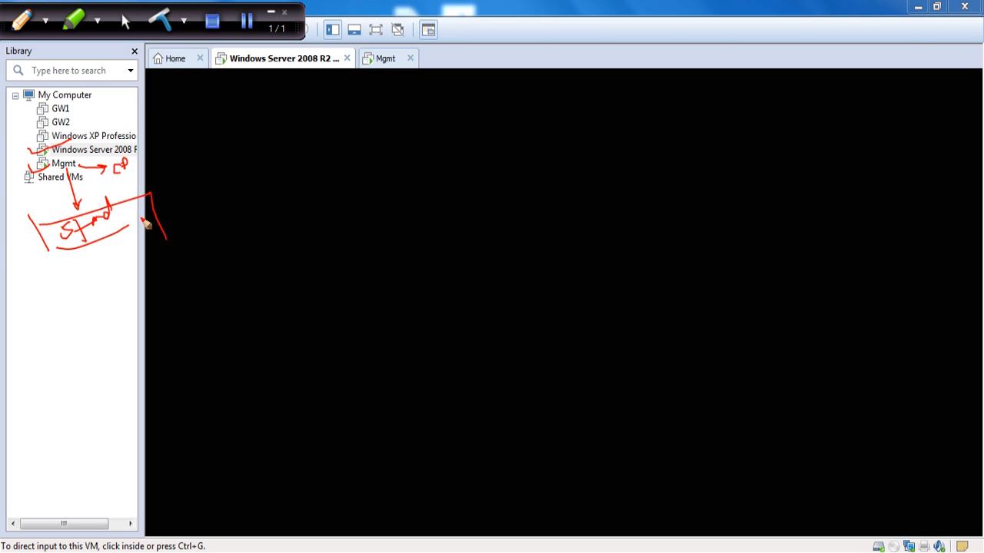
pyautogui.moveTo(21, 313)
pyautogui.mouseDown()
pyautogui.moveTo(74, 294)
pyautogui.moveTo(61, 312)
pyautogui.mouseUp()
pyautogui.moveTo(85, 278); pyautogui.dragTo(96, 311)
pyautogui.moveTo(23, 326); pyautogui.dragTo(105, 321)
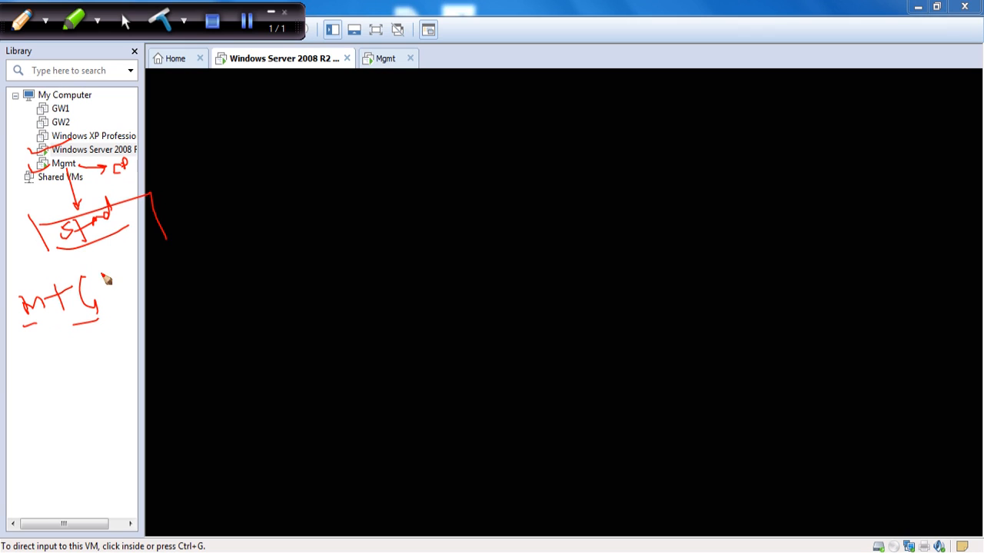
pyautogui.moveTo(51, 251); pyautogui.dragTo(162, 234)
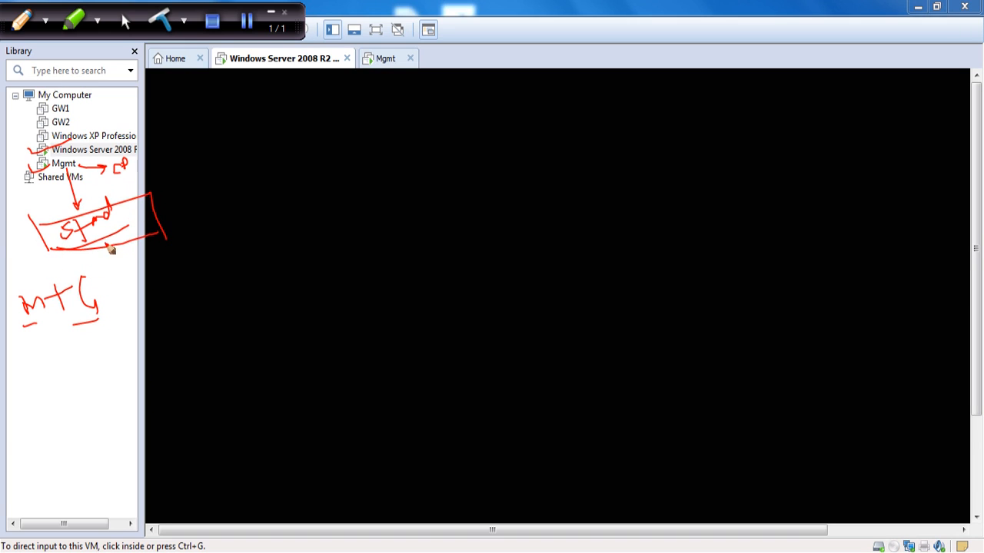
pyautogui.click(164, 25)
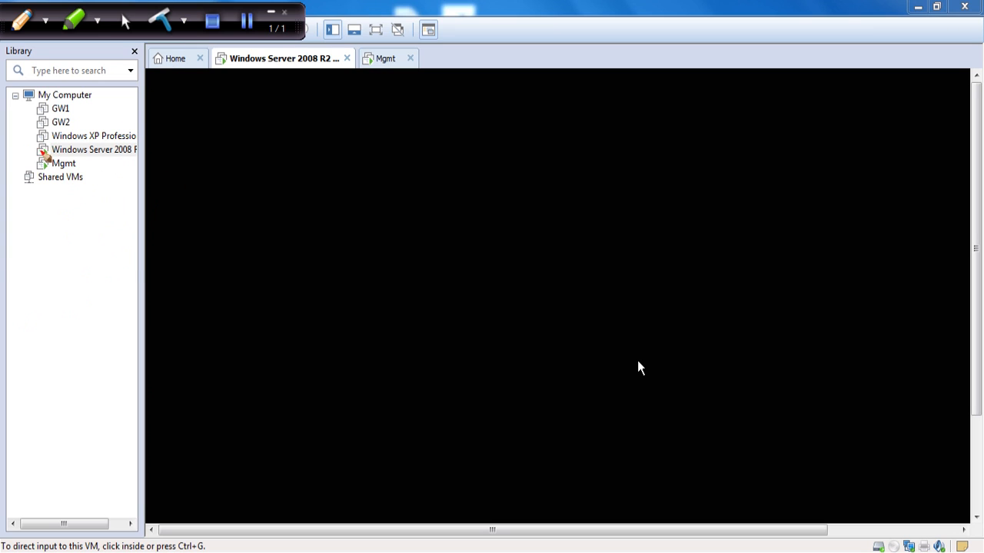
# Mark the Windows Server 2008 and Mgmt VMs, sketch a labelled SM box and line, then clear.
pyautogui.moveTo(37, 154)
pyautogui.mouseDown()
pyautogui.moveTo(69, 143)
pyautogui.moveTo(64, 165)
pyautogui.moveTo(35, 146)
pyautogui.moveTo(40, 160)
pyautogui.moveTo(49, 147)
pyautogui.moveTo(85, 147)
pyautogui.moveTo(76, 166)
pyautogui.moveTo(92, 162)
pyautogui.mouseUp()
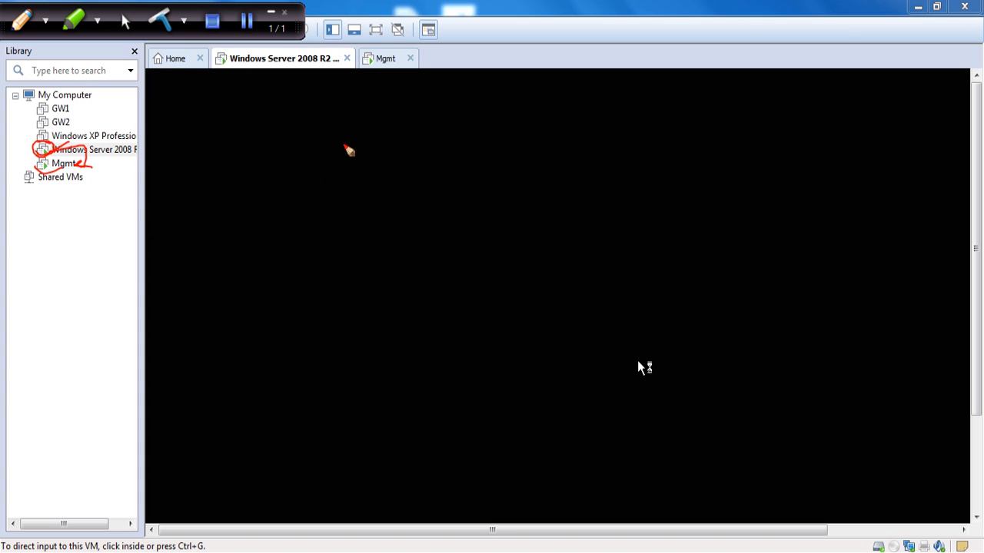
pyautogui.moveTo(345, 147); pyautogui.dragTo(352, 208)
pyautogui.moveTo(341, 144)
pyautogui.mouseDown()
pyautogui.moveTo(414, 194)
pyautogui.moveTo(358, 209)
pyautogui.mouseUp()
pyautogui.moveTo(365, 162)
pyautogui.mouseDown()
pyautogui.moveTo(362, 178)
pyautogui.moveTo(382, 157)
pyautogui.moveTo(391, 178)
pyautogui.moveTo(419, 163)
pyautogui.moveTo(518, 157)
pyautogui.mouseUp()
pyautogui.moveTo(512, 122); pyautogui.dragTo(524, 172)
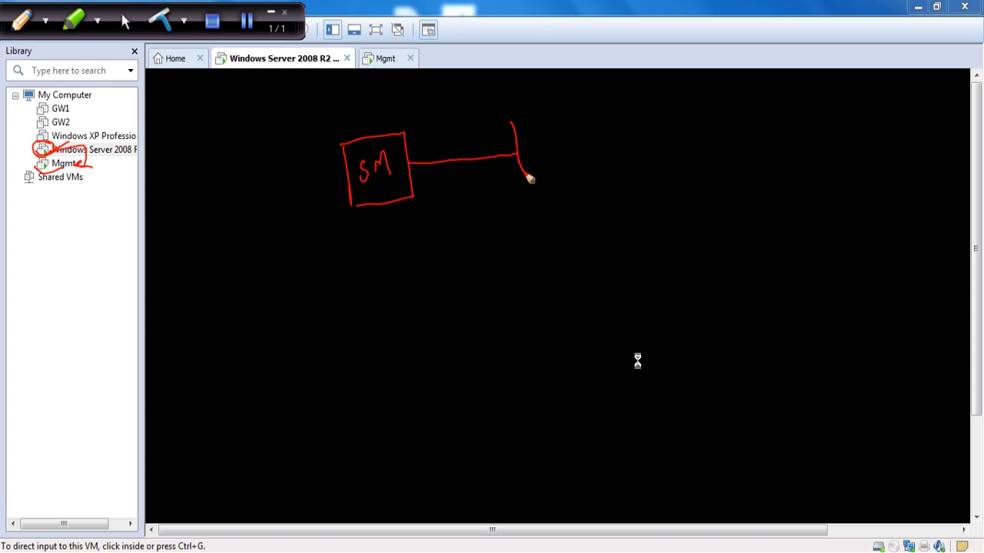
pyautogui.moveTo(512, 121); pyautogui.dragTo(577, 101)
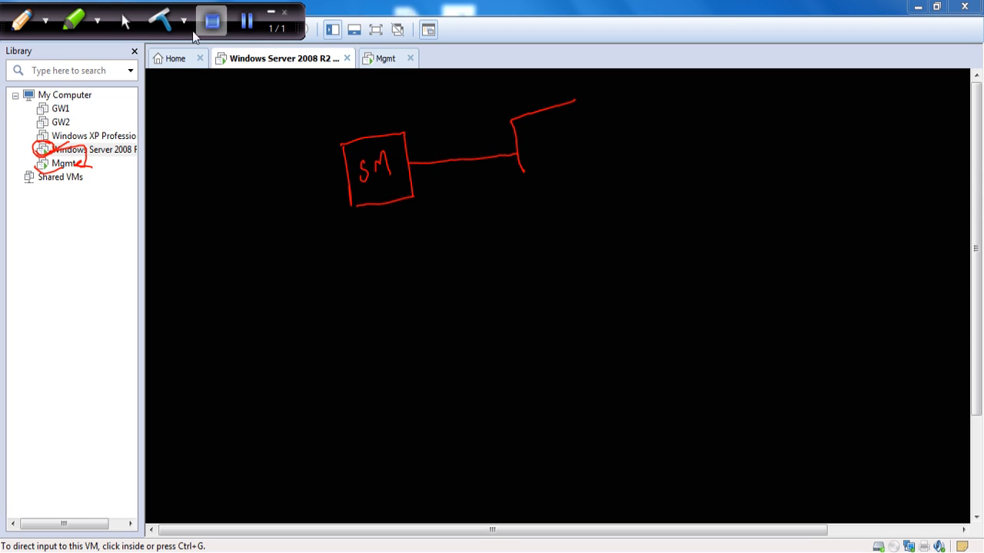
pyautogui.click(162, 28)
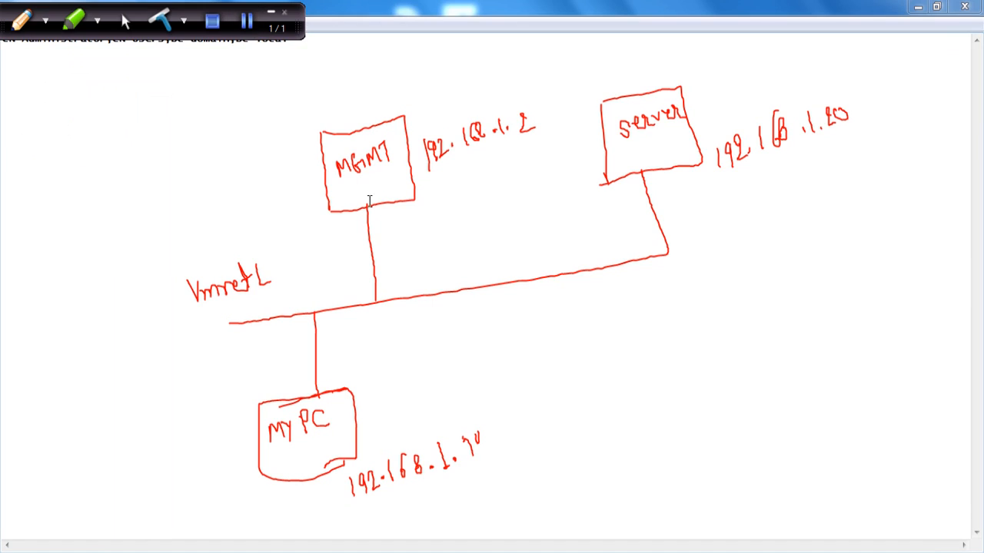
# Trace the VMnet1 branches and draw an LDAP-labelled arrow linking MGMT to Server.
pyautogui.click(22, 21)
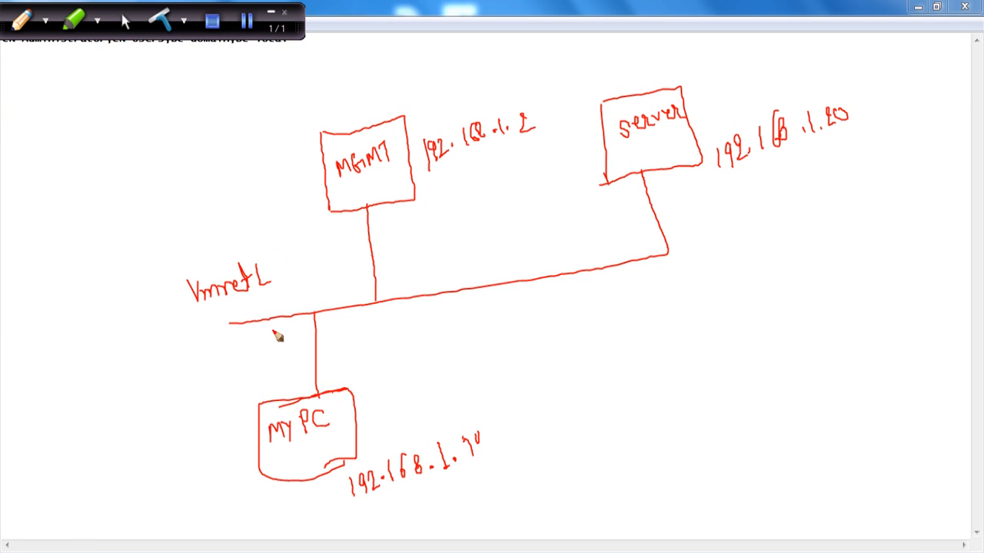
pyautogui.moveTo(230, 326)
pyautogui.mouseDown()
pyautogui.moveTo(241, 325)
pyautogui.moveTo(220, 329)
pyautogui.moveTo(621, 275)
pyautogui.moveTo(674, 255)
pyautogui.moveTo(646, 174)
pyautogui.mouseUp()
pyautogui.moveTo(370, 214); pyautogui.dragTo(374, 304)
pyautogui.moveTo(317, 317); pyautogui.dragTo(320, 392)
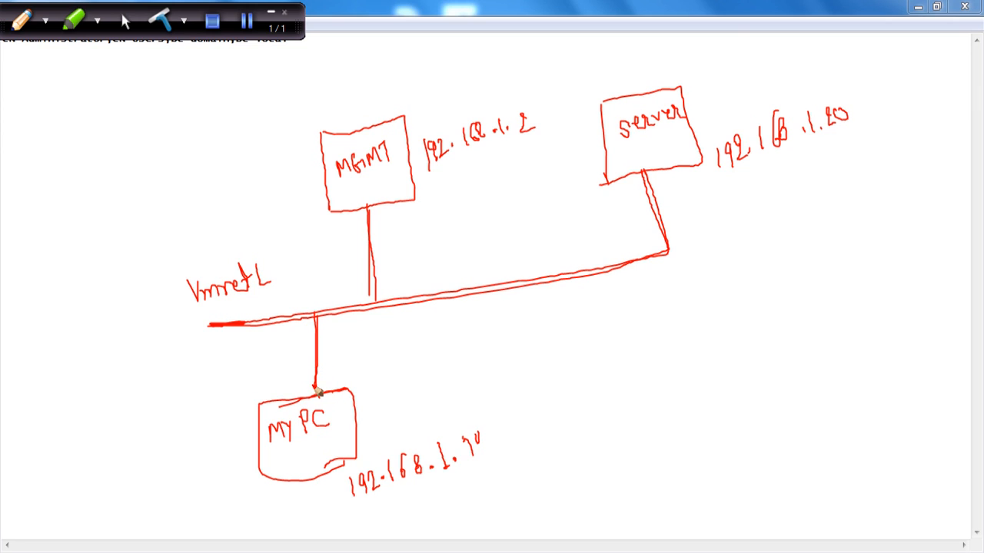
pyautogui.moveTo(318, 334)
pyautogui.mouseDown()
pyautogui.moveTo(369, 316)
pyautogui.moveTo(368, 220)
pyautogui.moveTo(379, 218)
pyautogui.mouseUp()
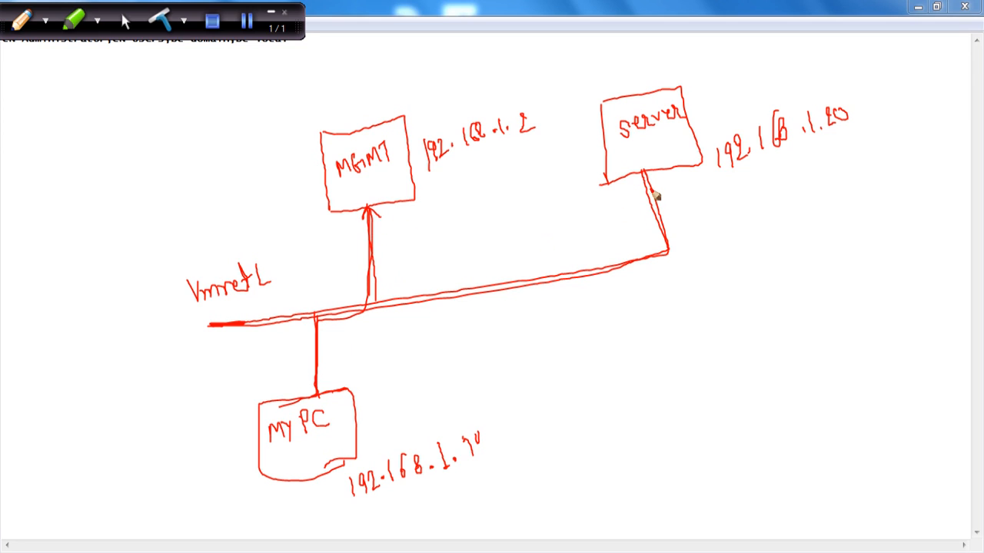
pyautogui.moveTo(635, 184); pyautogui.dragTo(653, 184)
pyautogui.moveTo(480, 227)
pyautogui.mouseDown()
pyautogui.moveTo(485, 247)
pyautogui.moveTo(510, 228)
pyautogui.moveTo(526, 231)
pyautogui.mouseUp()
pyautogui.moveTo(523, 232); pyautogui.dragTo(525, 216)
pyautogui.moveTo(393, 200)
pyautogui.mouseDown()
pyautogui.moveTo(484, 270)
pyautogui.moveTo(627, 235)
pyautogui.moveTo(625, 189)
pyautogui.mouseUp()
pyautogui.moveTo(387, 216); pyautogui.dragTo(422, 218)
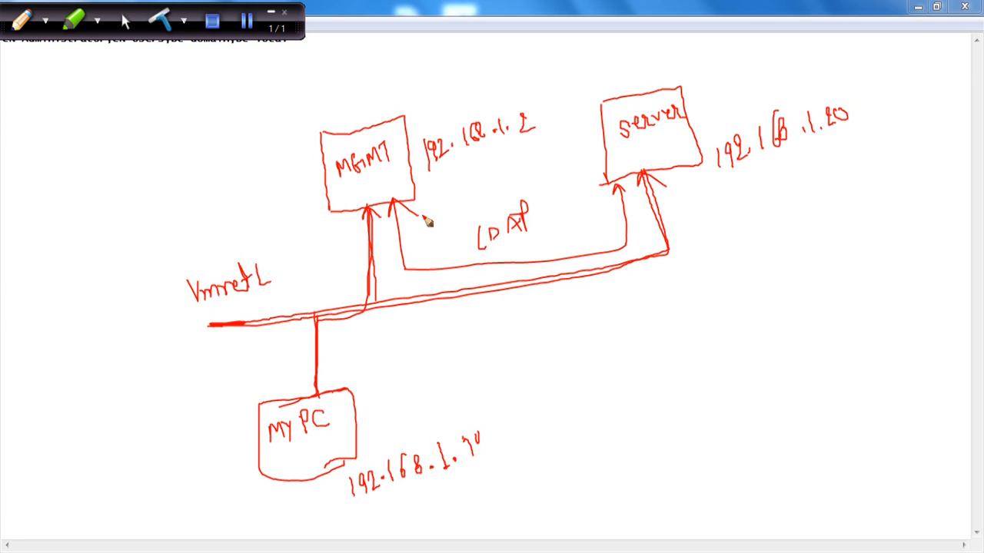
# Circle the Server box, add a boxed dcpromo note below it, and close the whiteboard.
pyautogui.moveTo(694, 82)
pyautogui.mouseDown()
pyautogui.moveTo(369, 79)
pyautogui.moveTo(347, 95)
pyautogui.moveTo(310, 189)
pyautogui.moveTo(512, 248)
pyautogui.moveTo(694, 195)
pyautogui.moveTo(702, 96)
pyautogui.mouseUp()
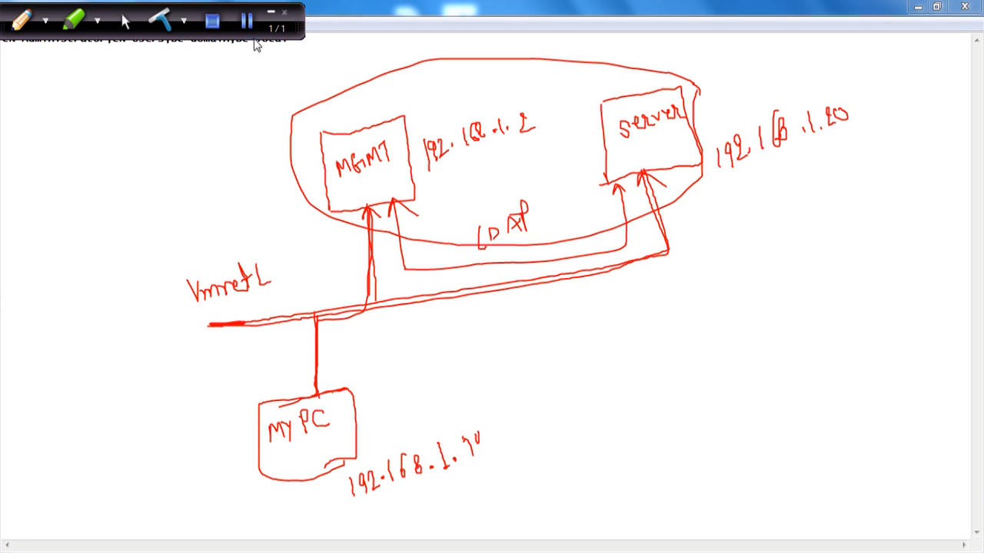
pyautogui.moveTo(696, 82)
pyautogui.mouseDown()
pyautogui.moveTo(600, 173)
pyautogui.moveTo(700, 93)
pyautogui.mouseUp()
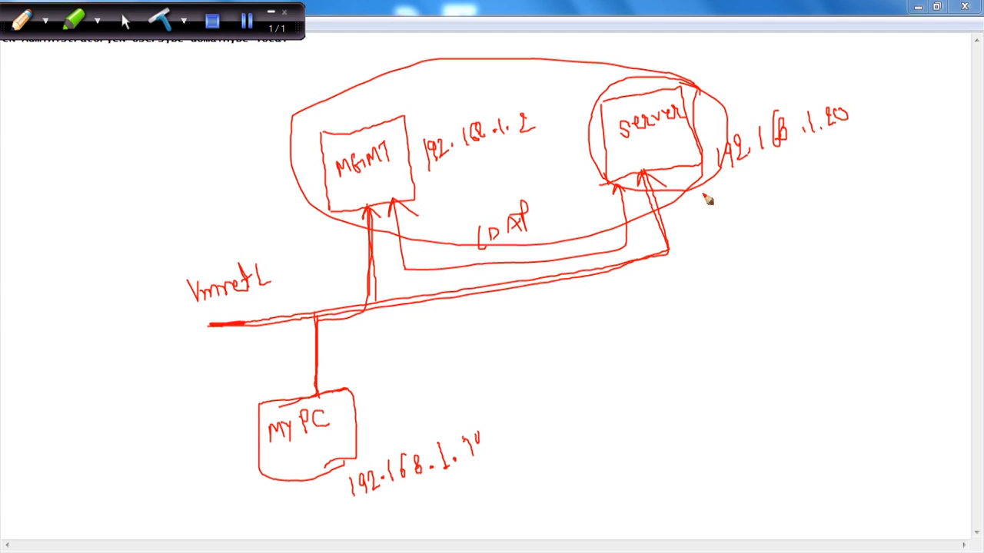
pyautogui.moveTo(702, 189)
pyautogui.mouseDown()
pyautogui.moveTo(706, 224)
pyautogui.moveTo(712, 215)
pyautogui.moveTo(774, 234)
pyautogui.moveTo(784, 221)
pyautogui.moveTo(853, 217)
pyautogui.moveTo(862, 202)
pyautogui.mouseUp()
pyautogui.moveTo(838, 248); pyautogui.dragTo(772, 267)
pyautogui.moveTo(722, 216); pyautogui.dragTo(729, 278)
pyautogui.moveTo(720, 218); pyautogui.dragTo(887, 240)
pyautogui.moveTo(722, 275)
pyautogui.mouseDown()
pyautogui.moveTo(778, 262)
pyautogui.moveTo(621, 364)
pyautogui.moveTo(424, 214)
pyautogui.mouseUp()
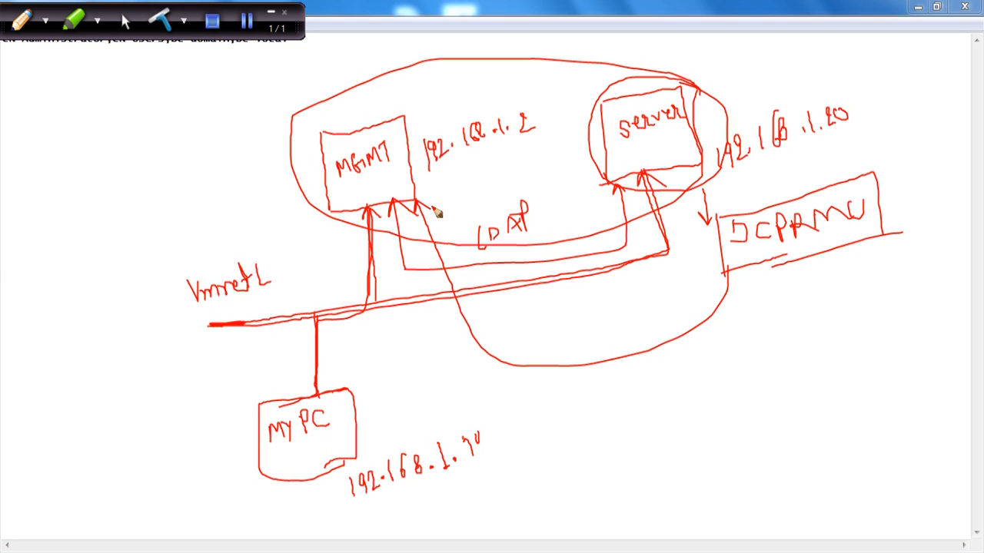
pyautogui.click(246, 21)
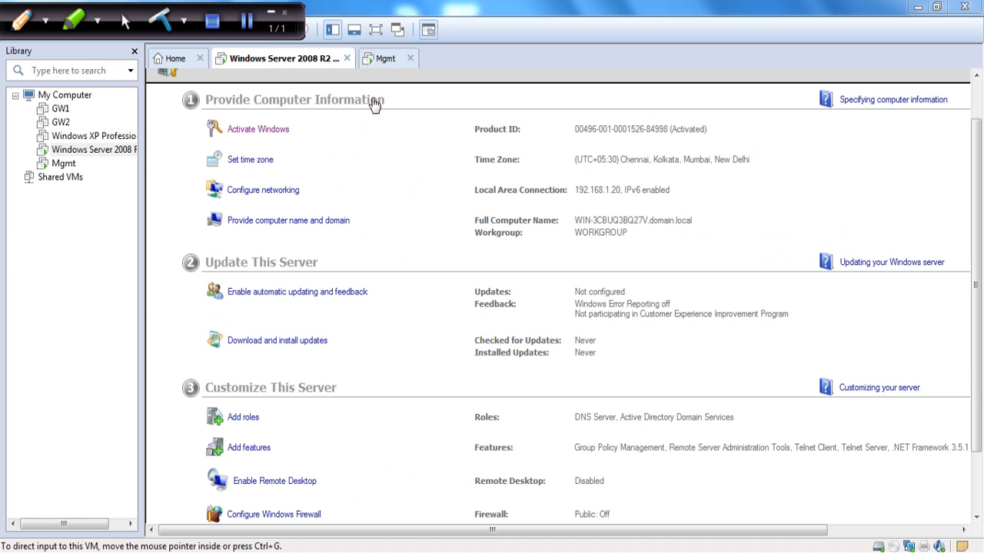
# In full screen, close Initial Configuration Tasks and check the Local Area Connection status.
pyautogui.click(376, 31)
pyautogui.click(975, 6)
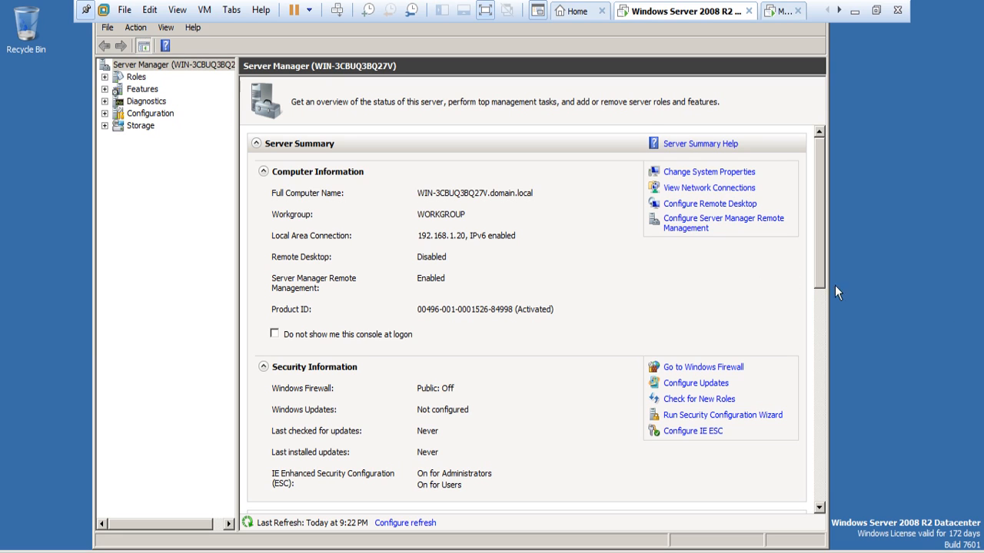
pyautogui.moveTo(819, 196); pyautogui.dragTo(828, 329)
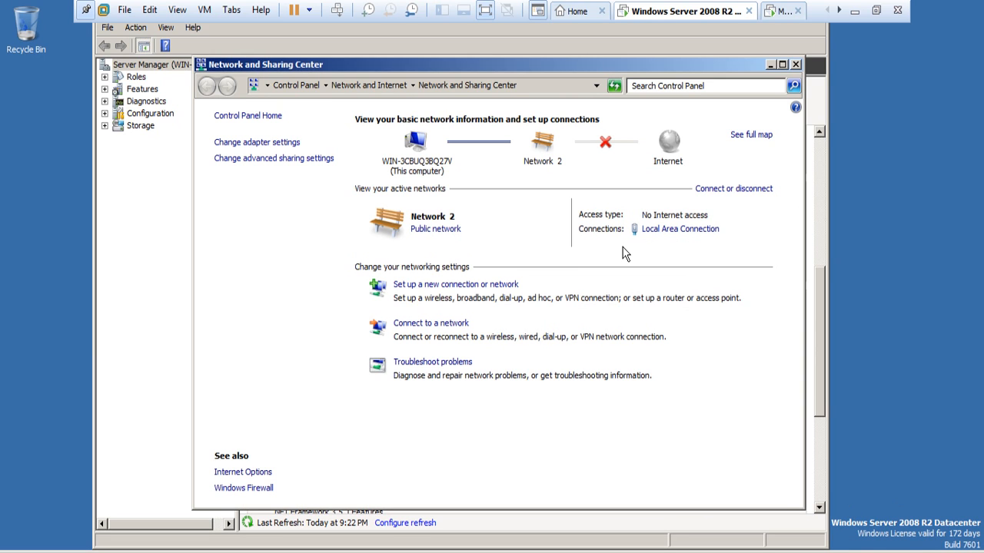
pyautogui.click(675, 230)
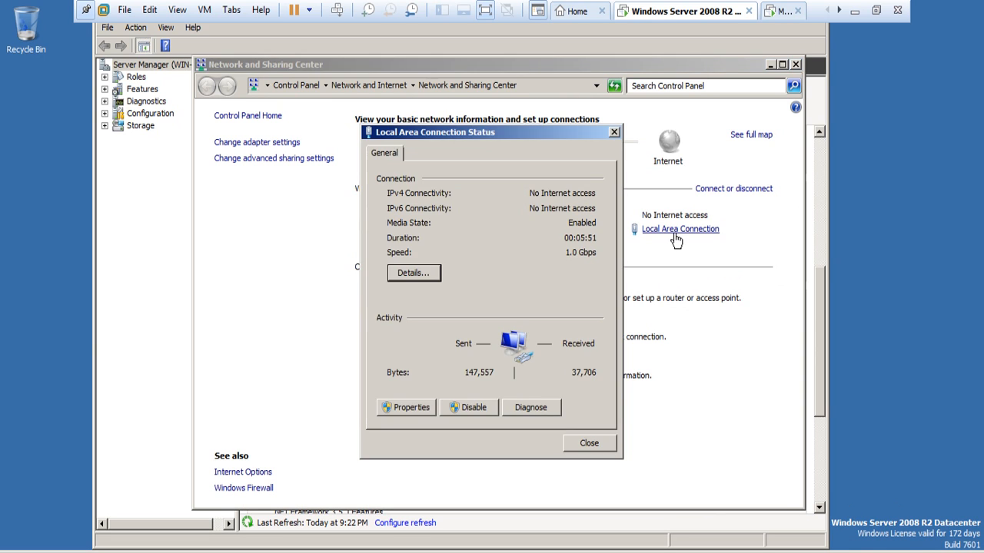
pyautogui.click(615, 132)
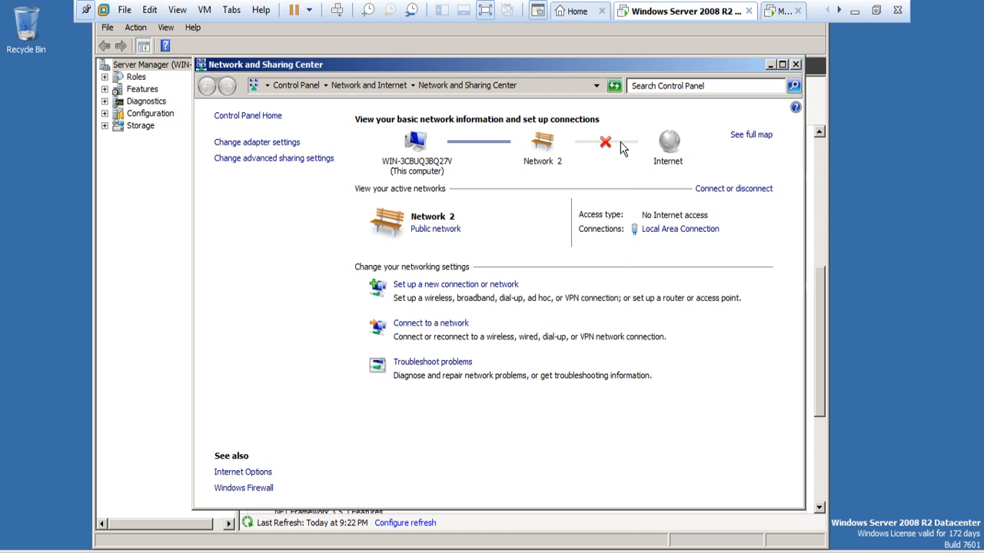
pyautogui.click(797, 64)
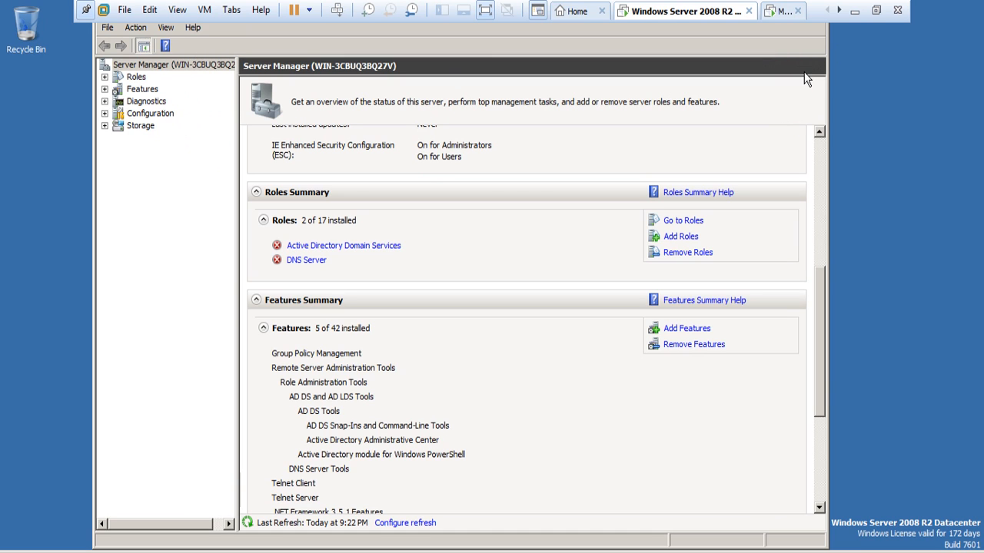
pyautogui.click(880, 10)
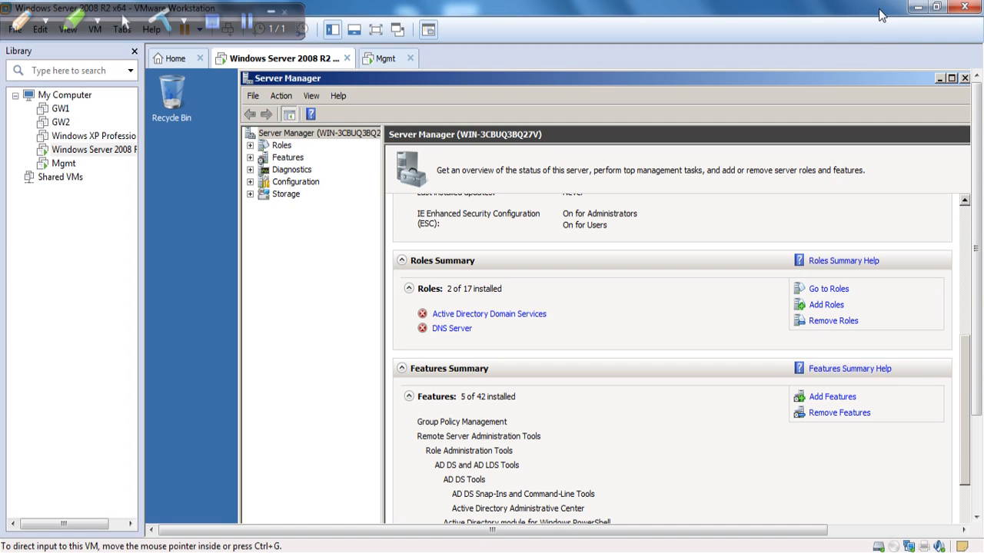
# Confirm the VM's network adapter is on Custom VMnet1 (Host-only), then return to full screen.
pyautogui.rightClick(910, 546)
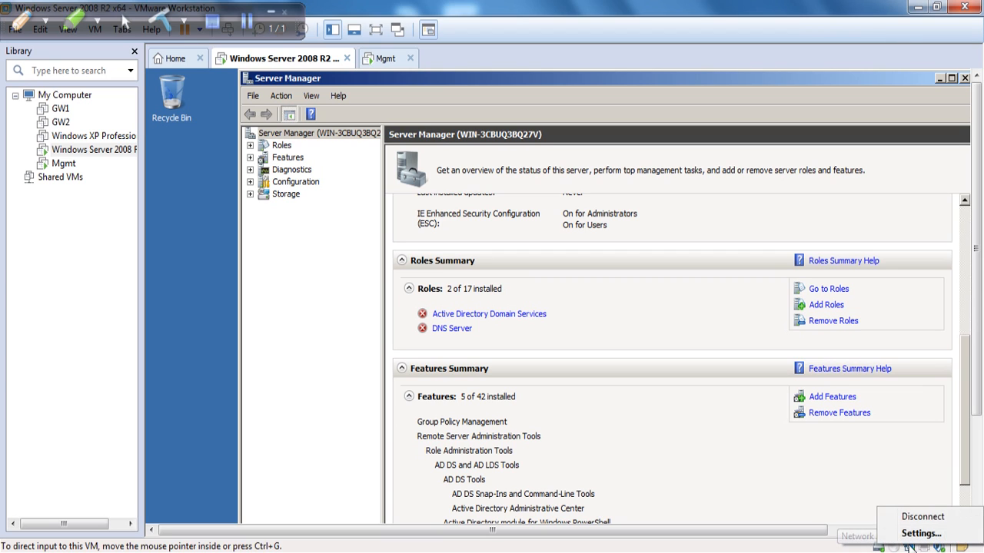
pyautogui.click(920, 534)
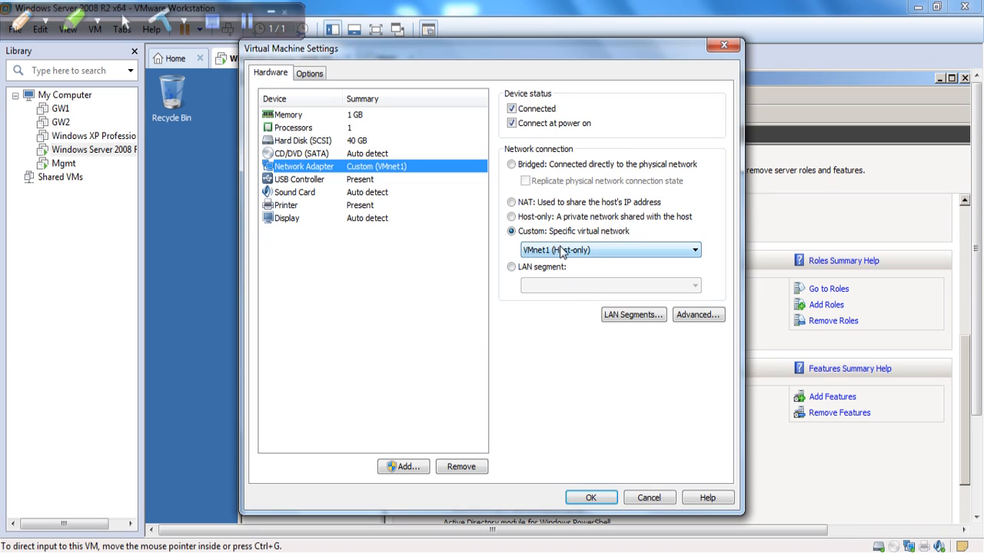
pyautogui.click(649, 502)
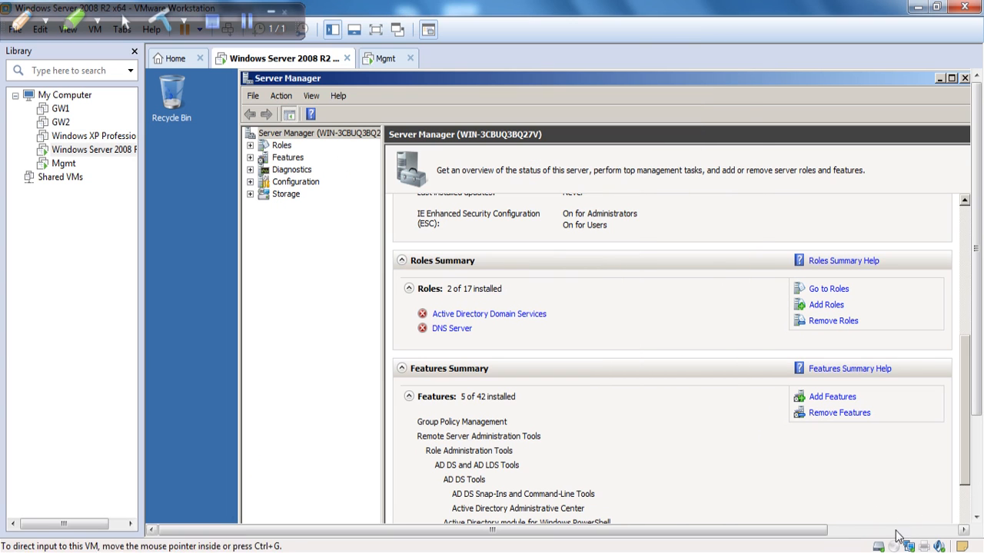
pyautogui.hotkey('ctrl', 'alt', 'Return')
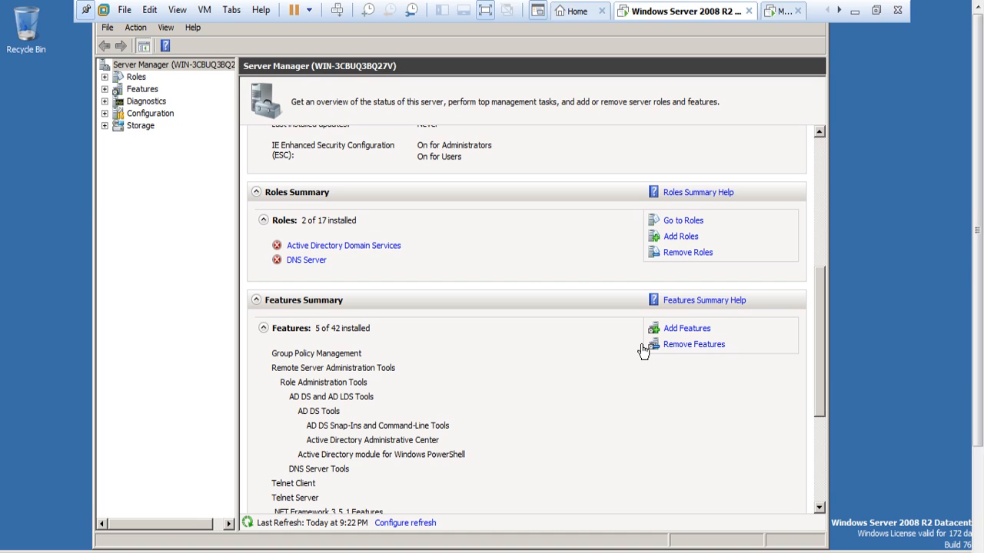
pyautogui.moveTo(820, 291); pyautogui.dragTo(812, 189)
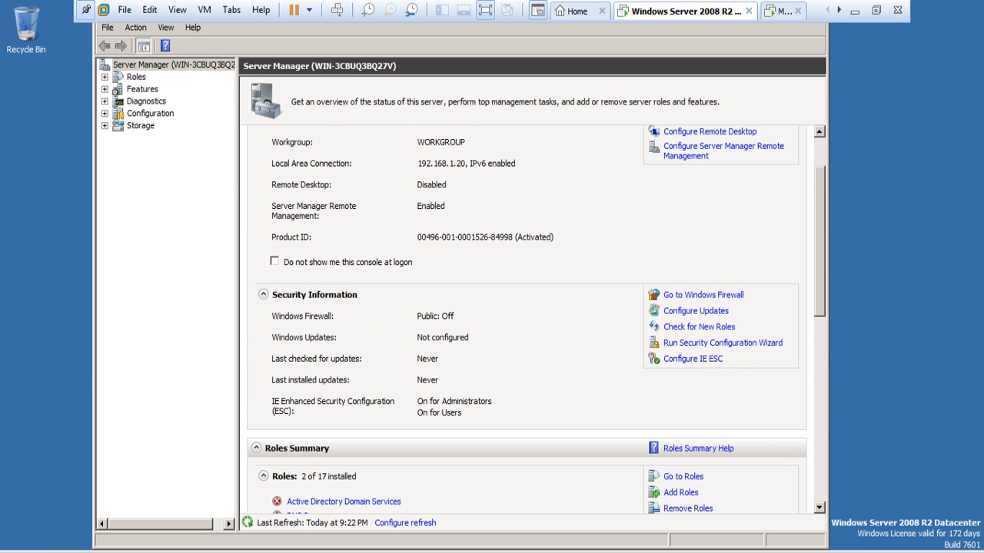
pyautogui.click(20, 552)
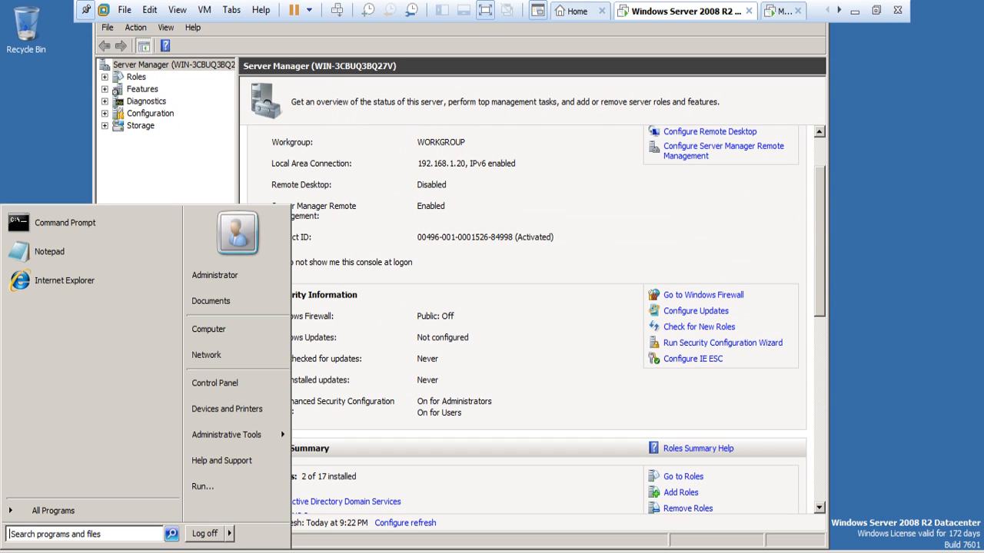
# Run dcpromo and choose 'Create a new domain in a new forest' in the AD DS wizard.
pyautogui.click(211, 496)
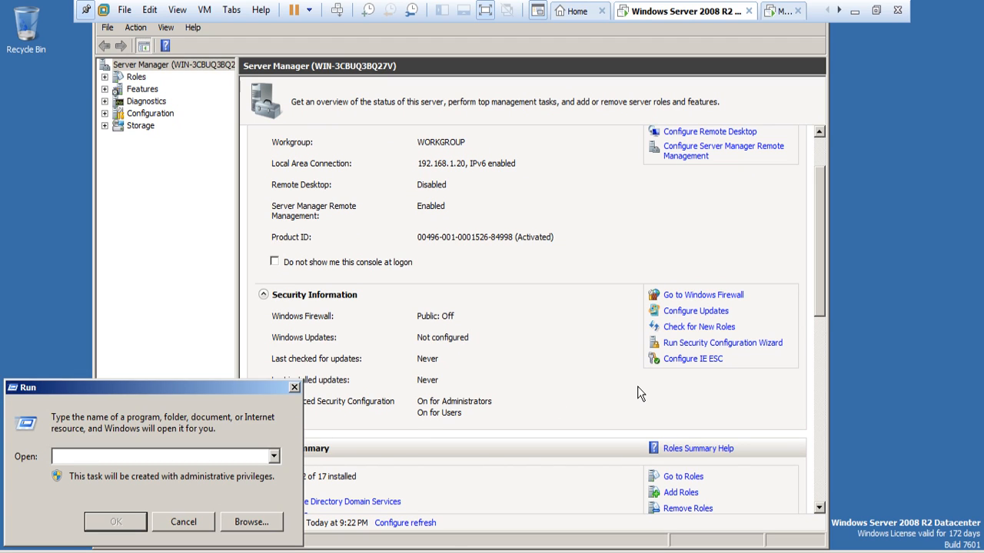
pyautogui.write('dcpromo')
pyautogui.press('Return')
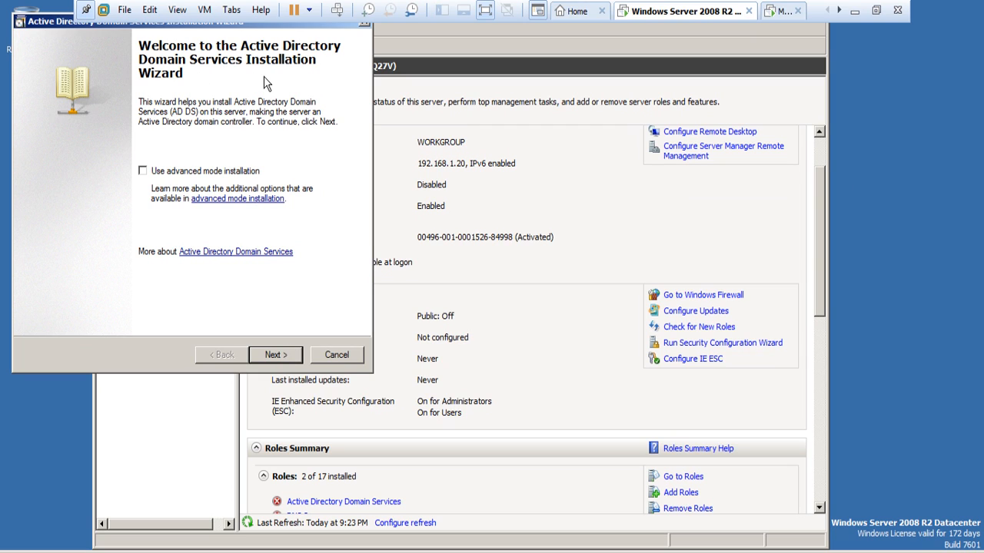
pyautogui.click(280, 357)
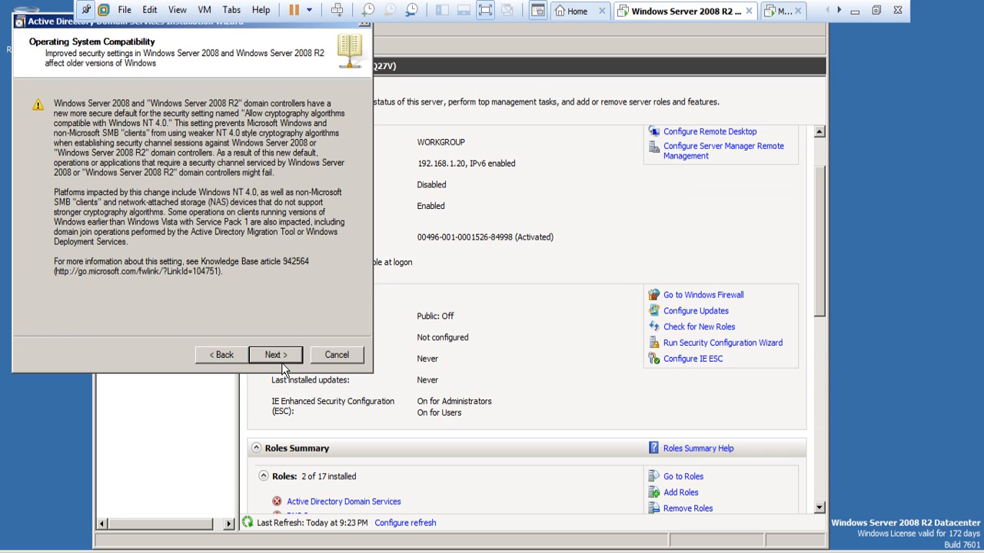
pyautogui.click(281, 357)
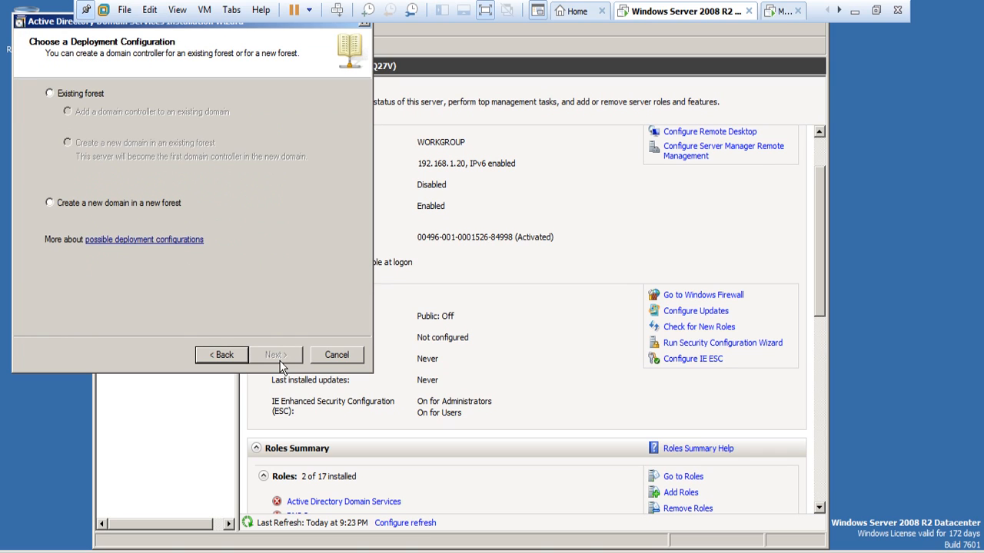
pyautogui.click(60, 206)
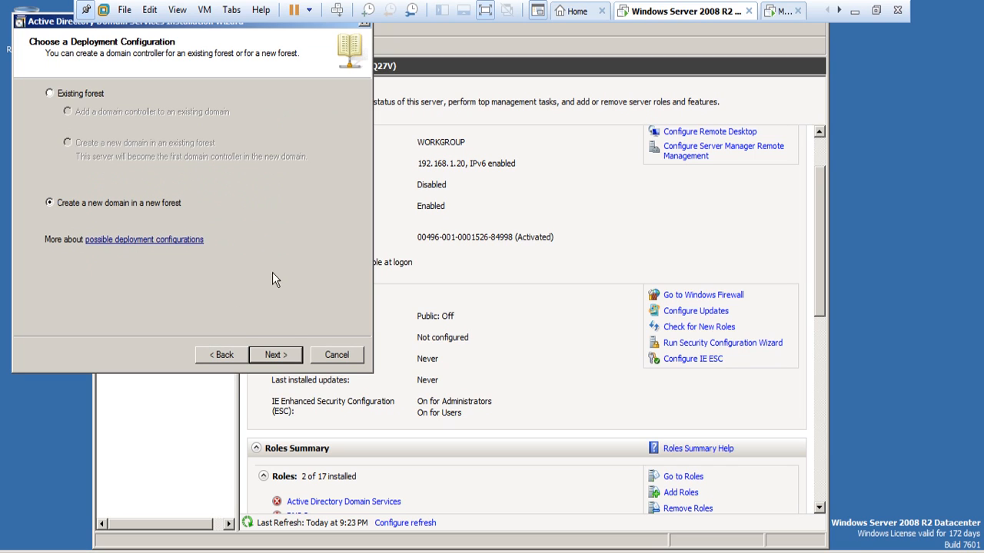
pyautogui.click(281, 356)
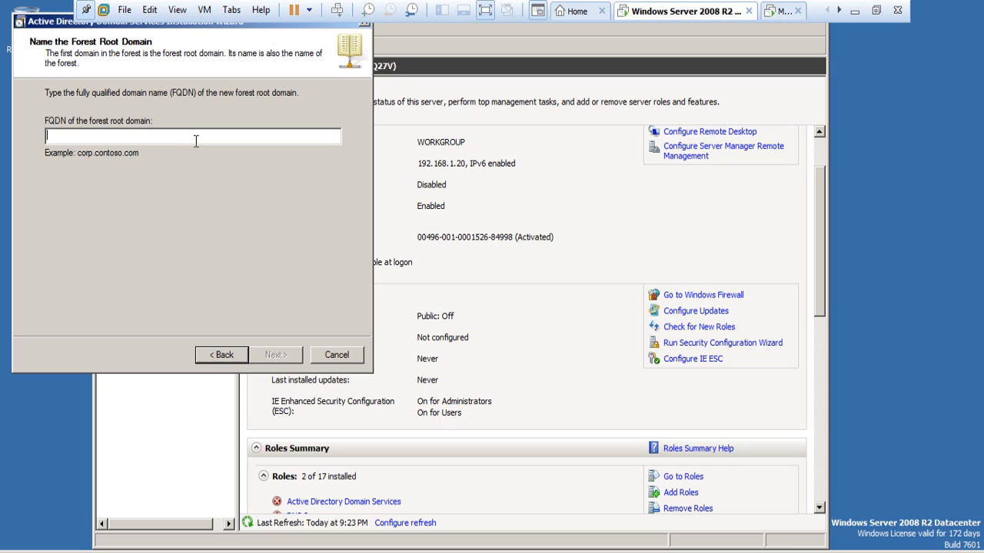
# Enter networkshield.com as the forest root domain FQDN and continue.
pyautogui.write('n')
pyautogui.press('BackSpace')
pyautogui.write('net')
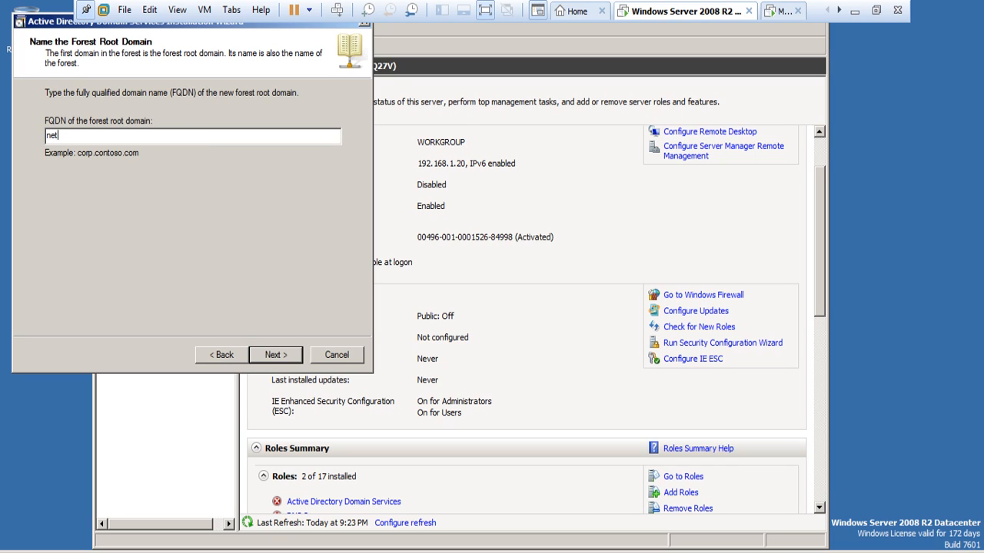
pyautogui.write('workshieldacademy')
pyautogui.press('BackSpace')
pyautogui.press('BackSpace')
pyautogui.press('BackSpace')
pyautogui.press('BackSpace')
pyautogui.press('BackSpace')
pyautogui.press('BackSpace')
pyautogui.press('BackSpace')
pyautogui.write('.com')
pyautogui.click(276, 355)
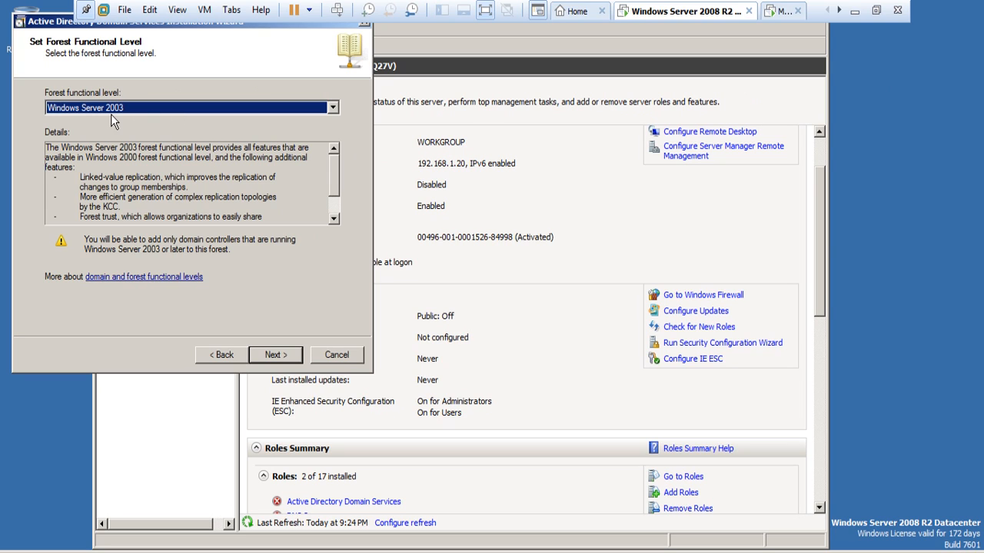
# Set the forest and domain functional levels to Windows Server 2008, then leave full screen.
pyautogui.click(337, 110)
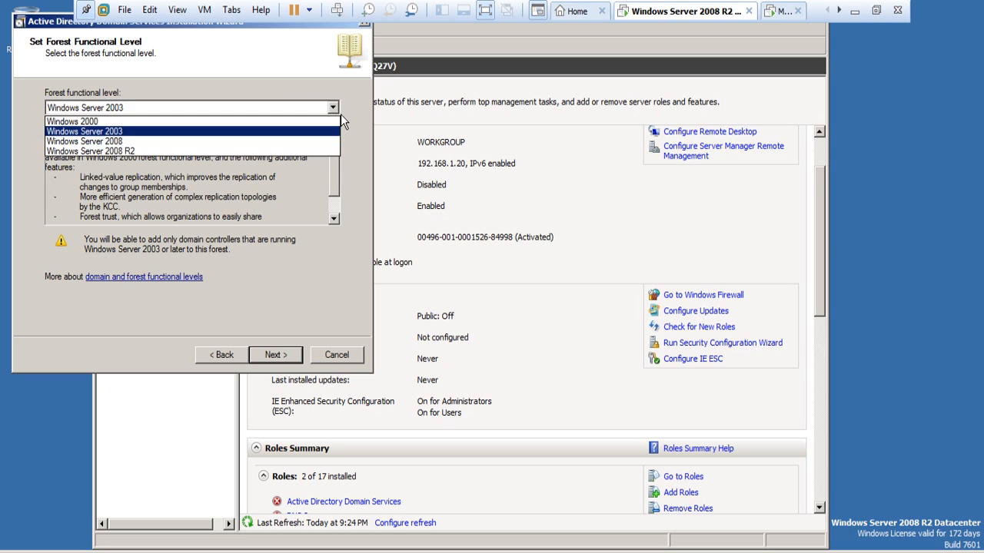
pyautogui.click(138, 152)
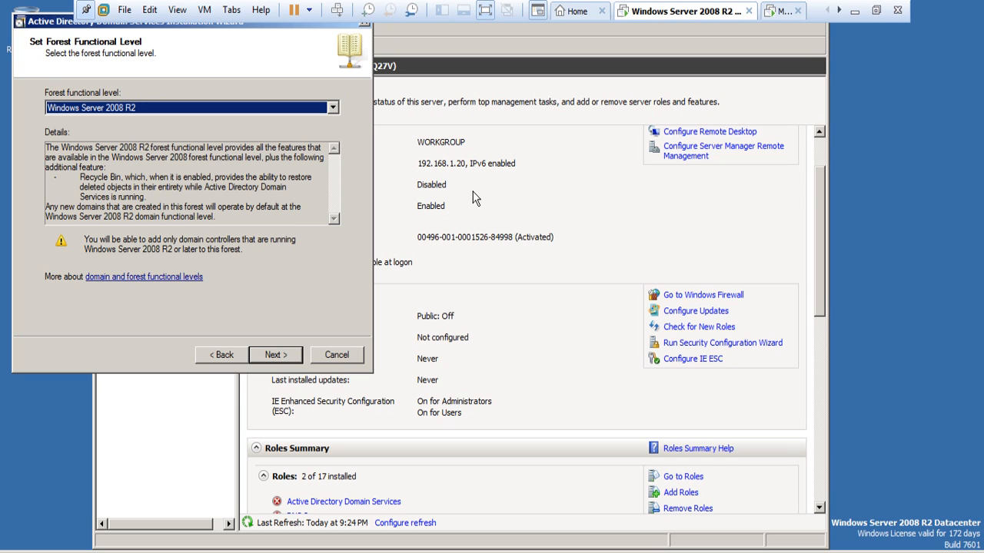
pyautogui.click(333, 108)
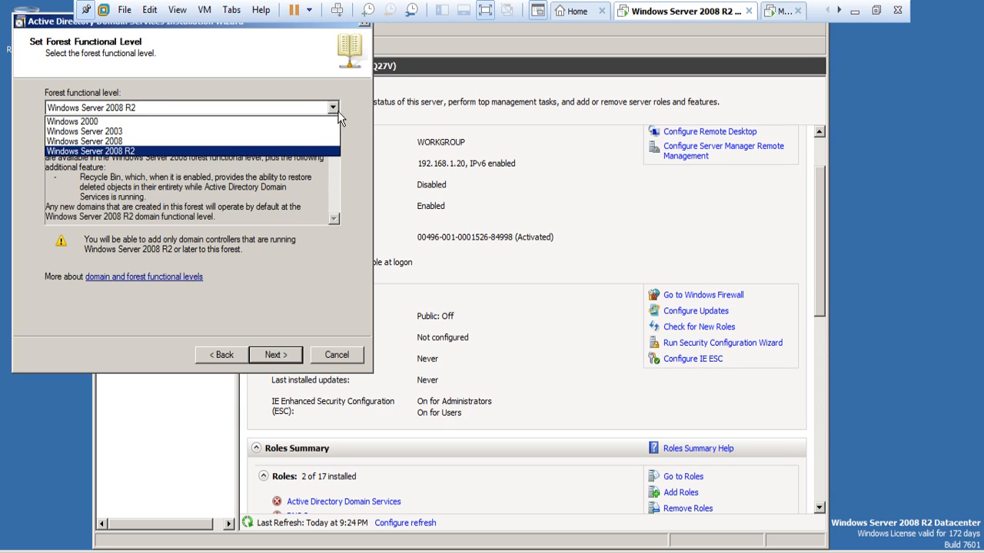
pyautogui.click(115, 145)
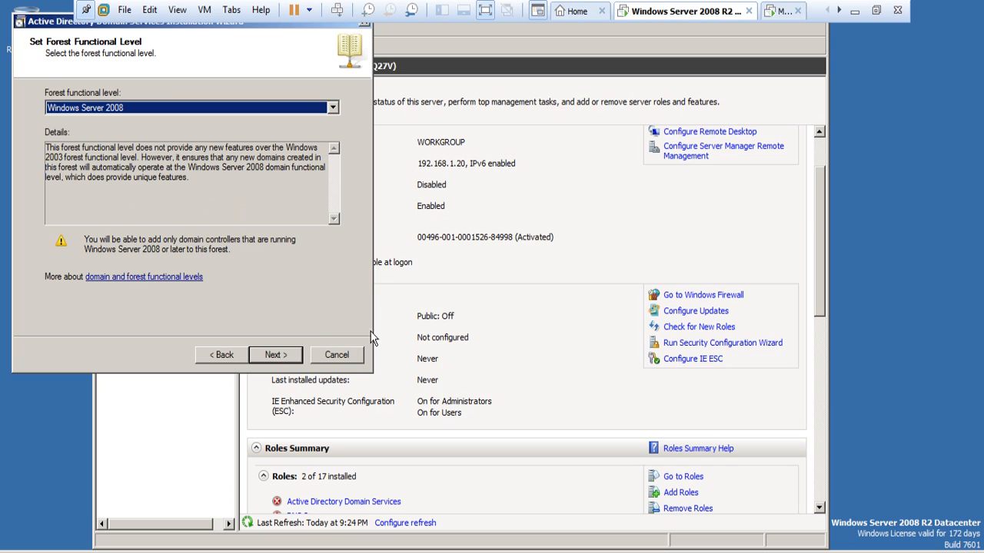
pyautogui.click(283, 355)
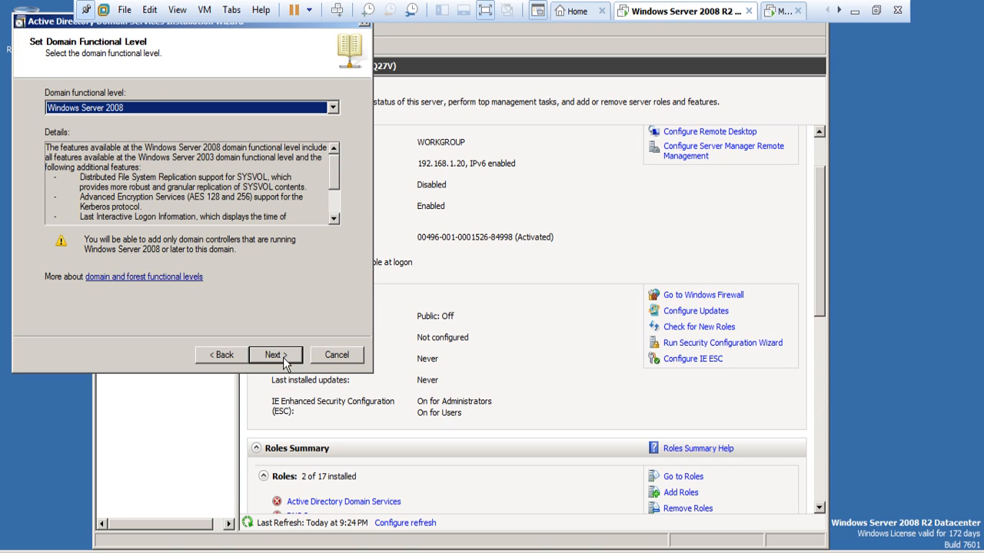
pyautogui.click(282, 361)
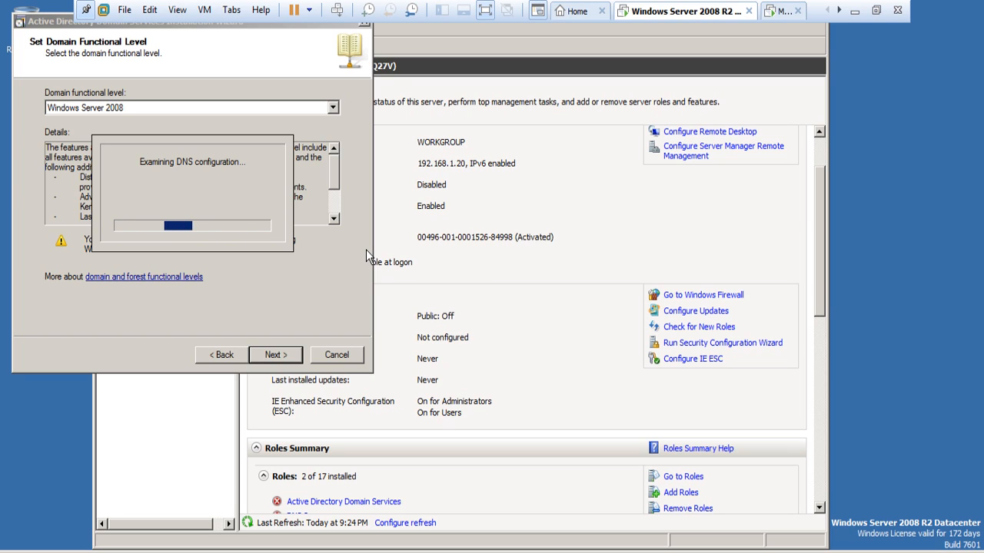
pyautogui.click(877, 10)
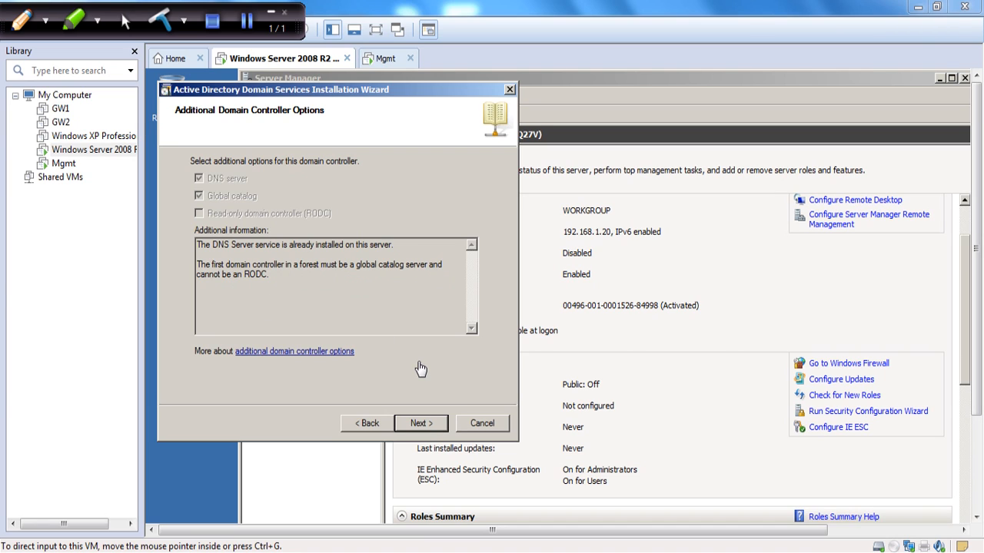
# Accept the DNS delegation warning and default folders, then enter and confirm the restore-mode password.
pyautogui.click(423, 425)
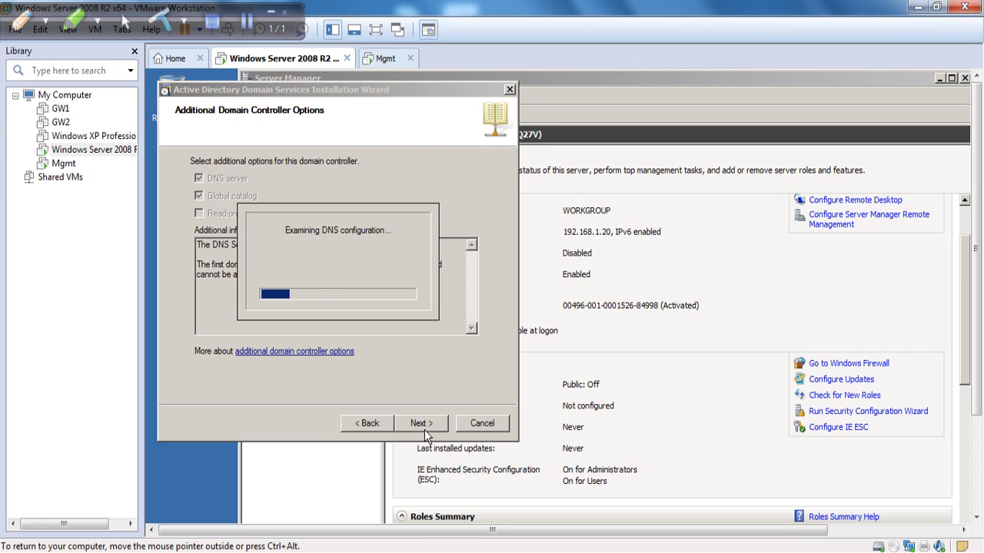
pyautogui.click(375, 32)
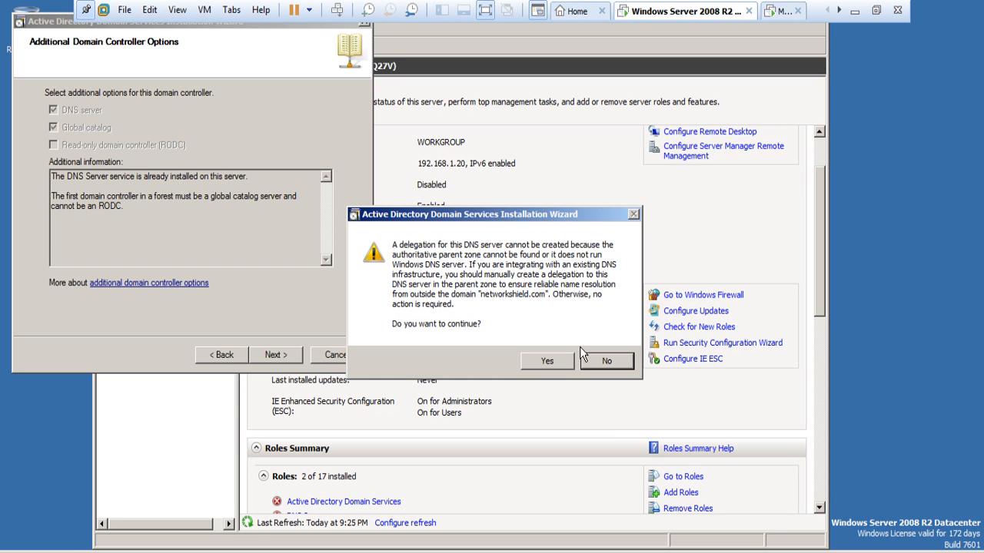
pyautogui.click(547, 360)
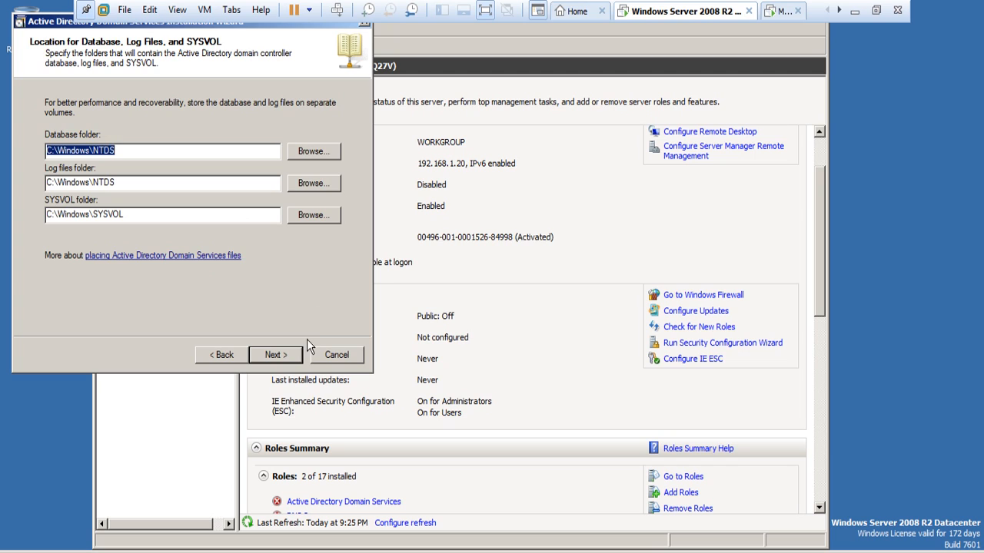
pyautogui.click(278, 354)
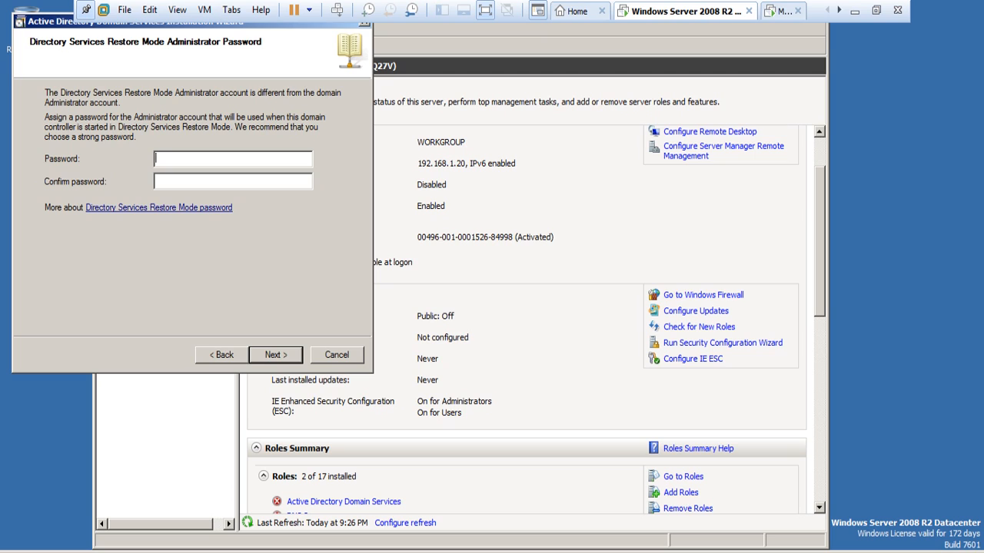
pyautogui.write('P@ssw0rd1')
pyautogui.press('Tab')
pyautogui.write('Password1')
# Review the Summary, including the NetBIOS domain name, and start the AD DS installation.
pyautogui.click(280, 357)
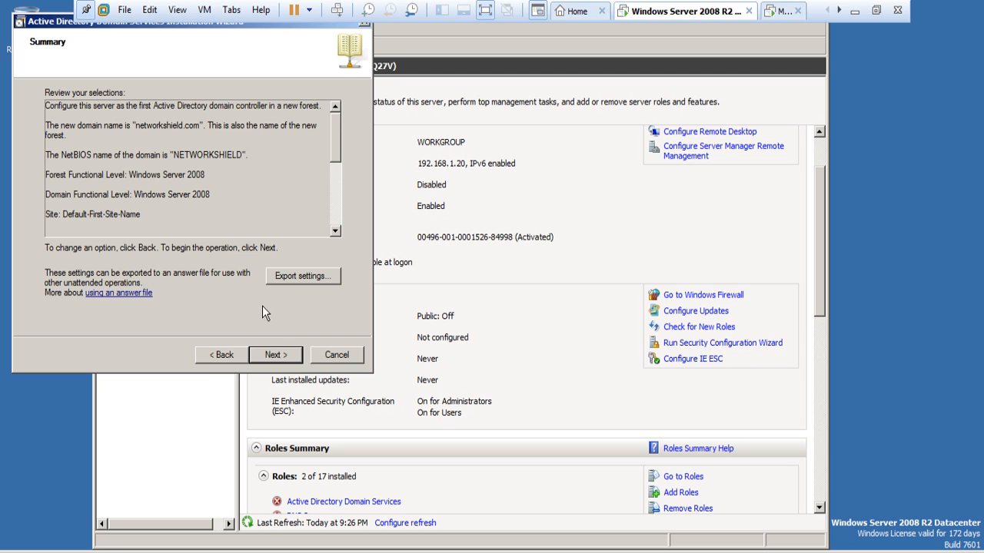
pyautogui.scroll(-1, 143, 155)
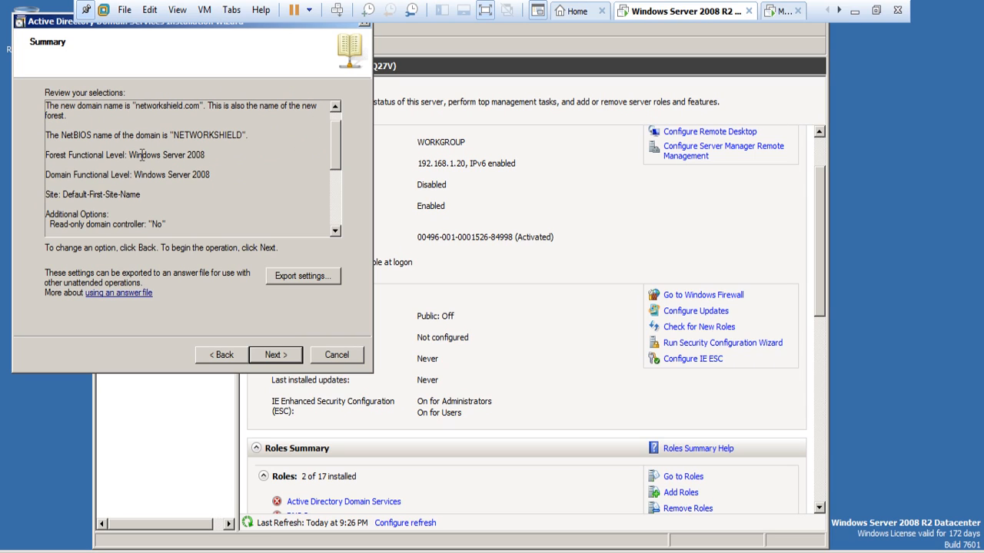
pyautogui.moveTo(168, 135); pyautogui.dragTo(222, 139)
pyautogui.click(256, 156)
pyautogui.scroll(-1, 345, 154)
pyautogui.moveTo(345, 154)
pyautogui.mouseDown()
pyautogui.moveTo(338, 210)
pyautogui.moveTo(347, 157)
pyautogui.mouseUp()
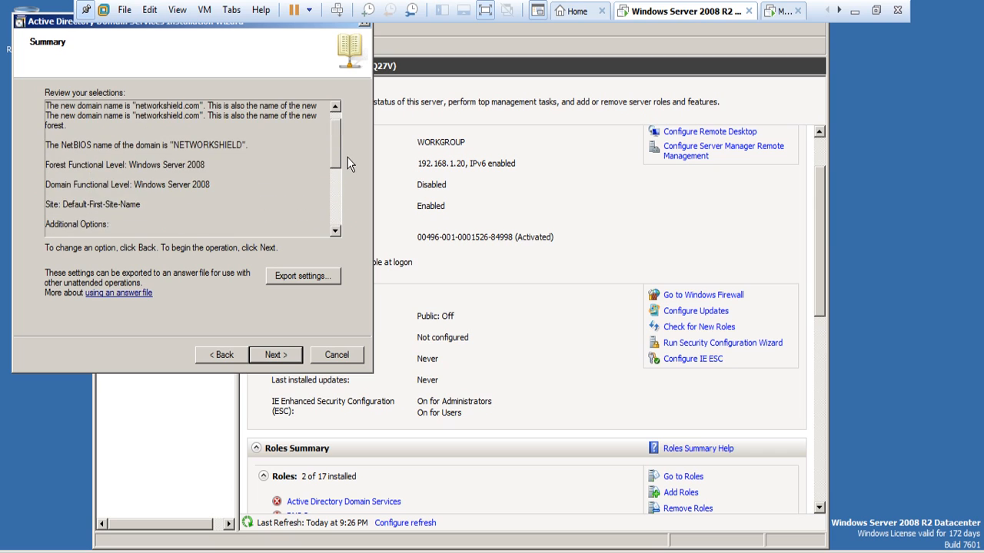
pyautogui.click(282, 362)
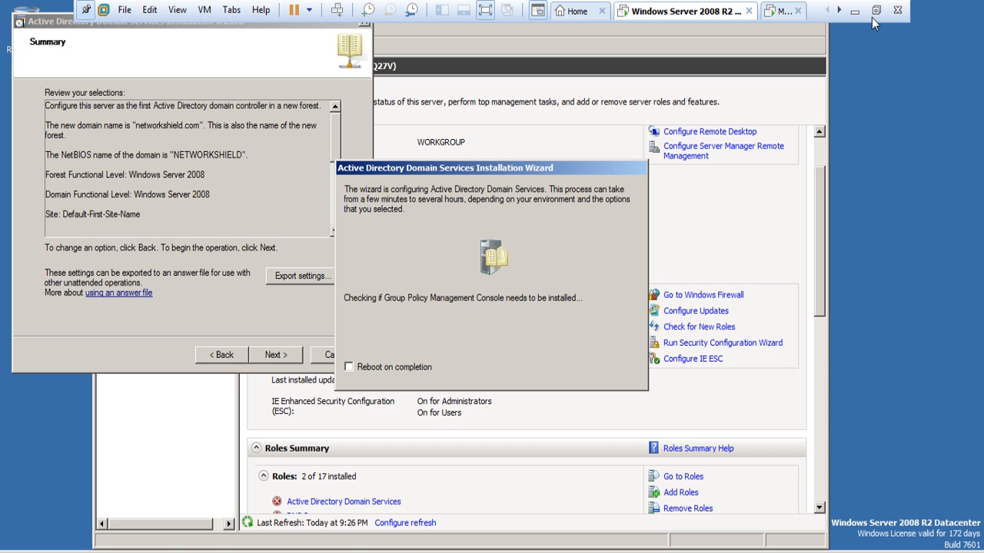
# Exit full screen and tick 'Reboot on completion' in the installation progress dialog.
pyautogui.click(492, 11)
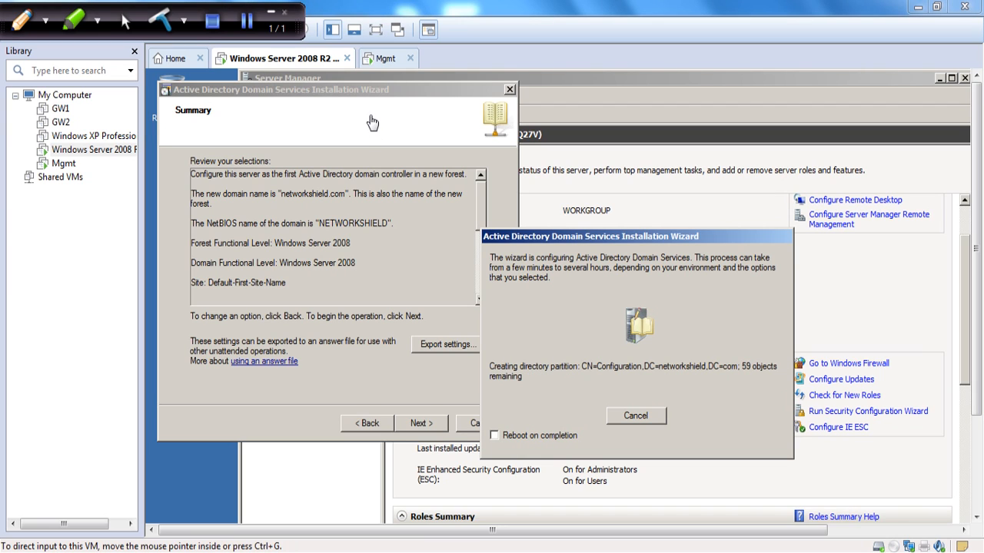
pyautogui.click(494, 435)
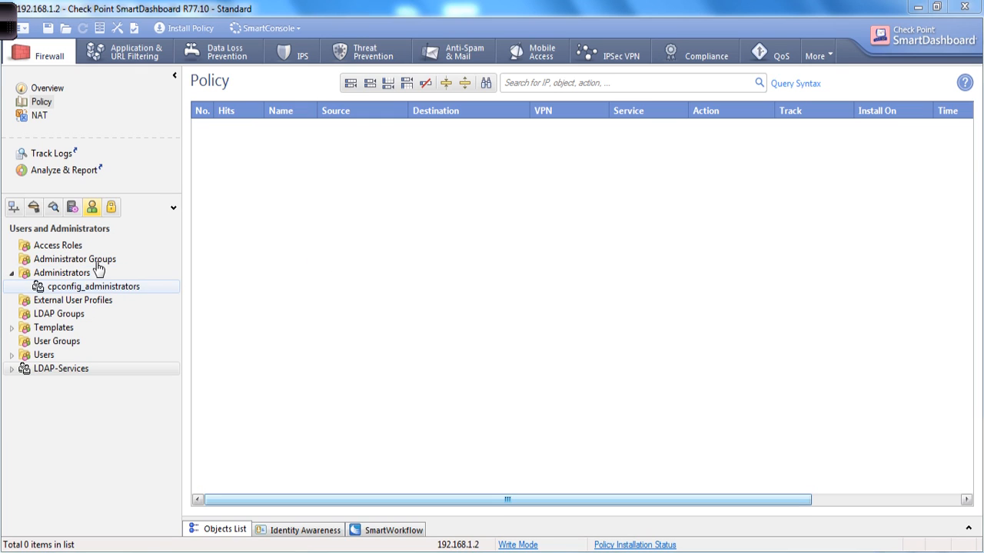
# Show Servers and OPSEC objects and expand LDAP Account Unit to reveal LDAP-Services.
pyautogui.click(14, 209)
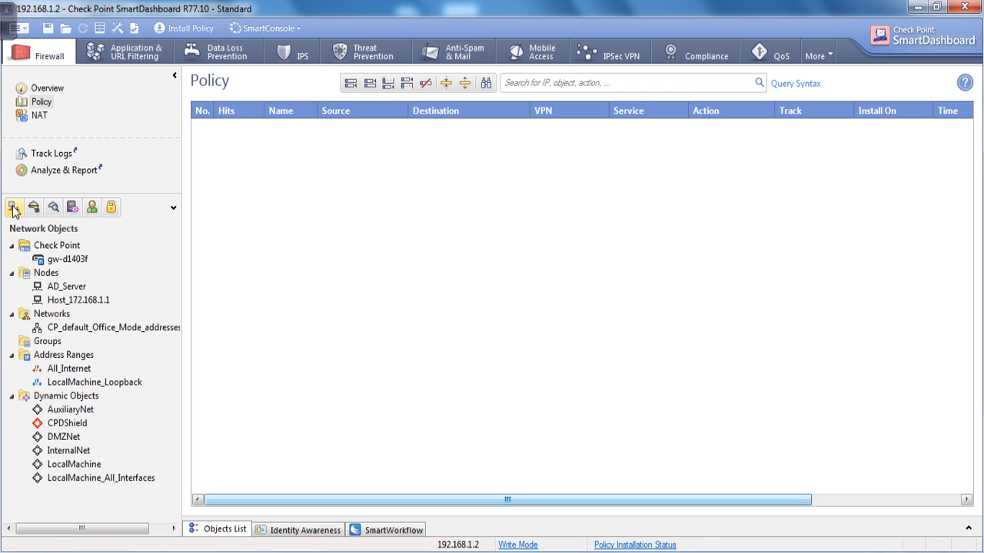
pyautogui.click(72, 209)
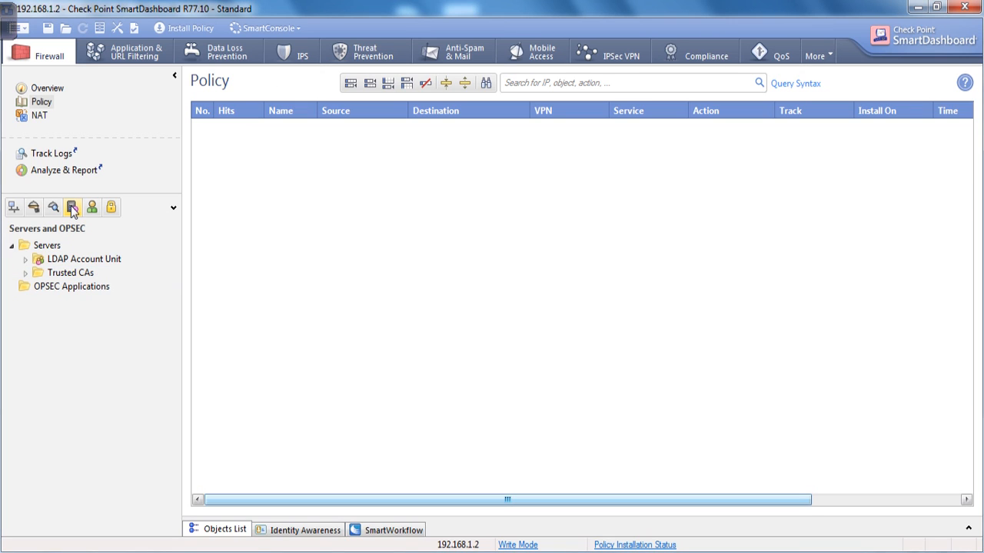
pyautogui.rightClick(84, 265)
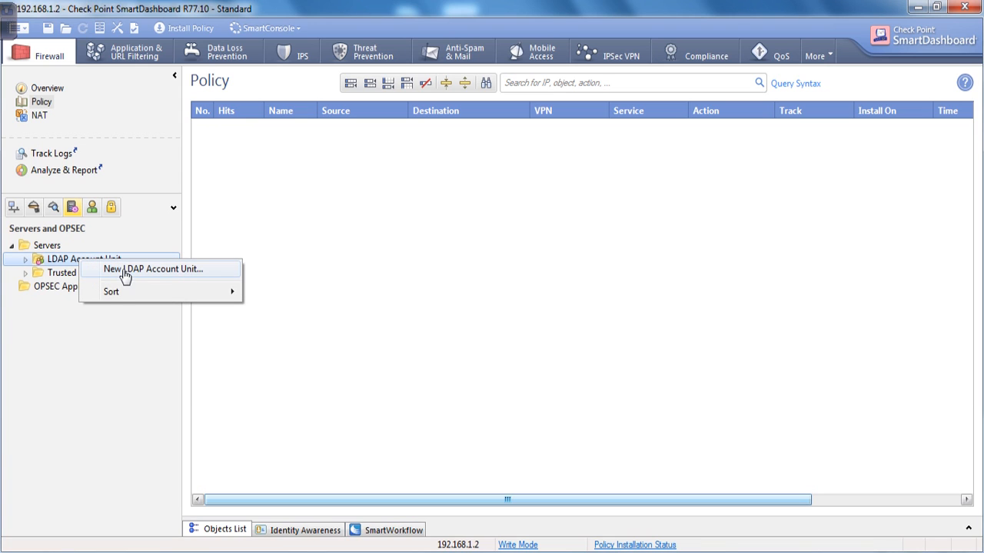
pyautogui.click(186, 271)
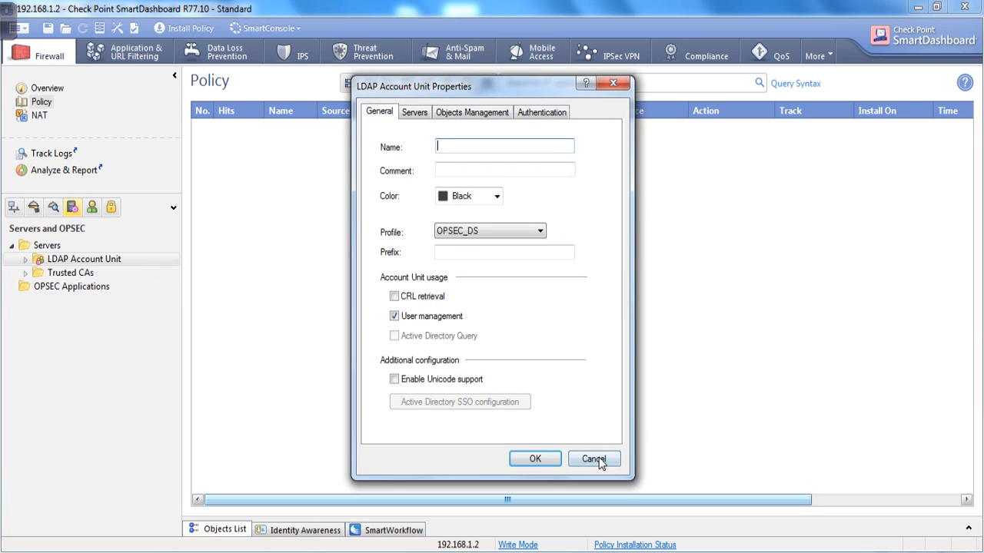
pyautogui.click(599, 457)
pyautogui.click(27, 261)
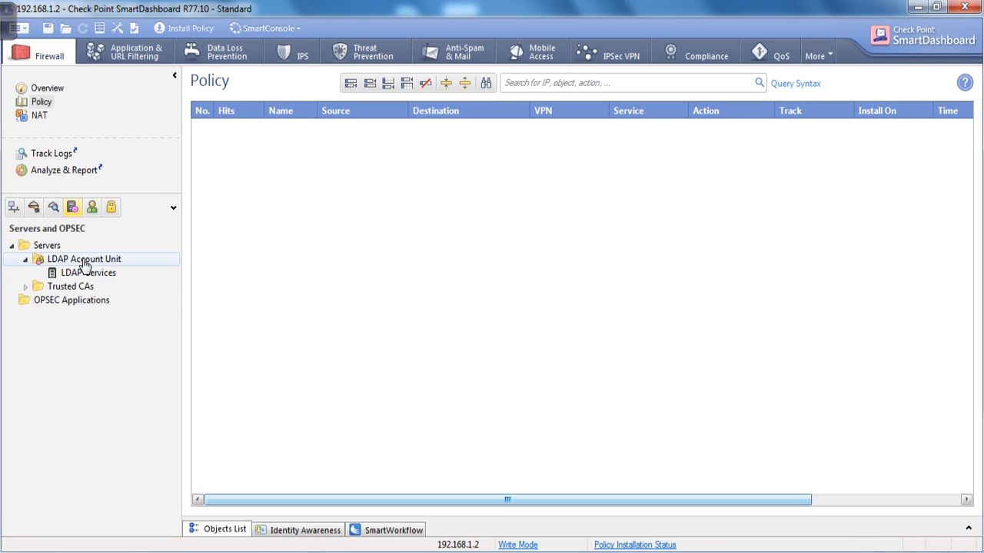
pyautogui.rightClick(66, 263)
# Create a new LDAP account unit named NetworkShield_Services, with the same comment and blue colour.
pyautogui.click(105, 271)
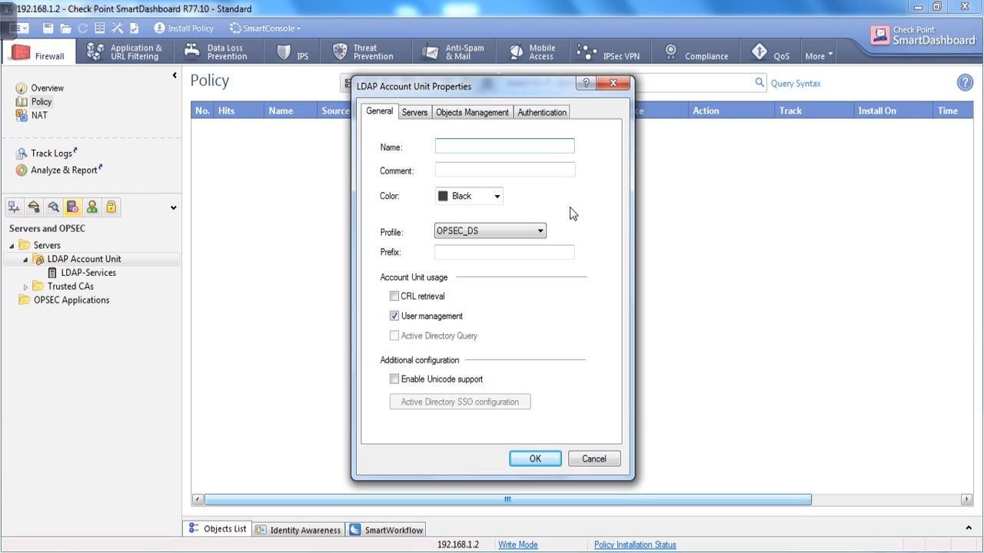
pyautogui.write('NetworkShei')
pyautogui.press('BackSpace')
pyautogui.press('BackSpace')
pyautogui.write('ield_ser')
pyautogui.press('BackSpace')
pyautogui.press('BackSpace')
pyautogui.press('BackSpace')
pyautogui.write('Services')
pyautogui.moveTo(534, 148); pyautogui.dragTo(422, 150)
pyautogui.hotkey('ctrl', 'c')
pyautogui.click(481, 171)
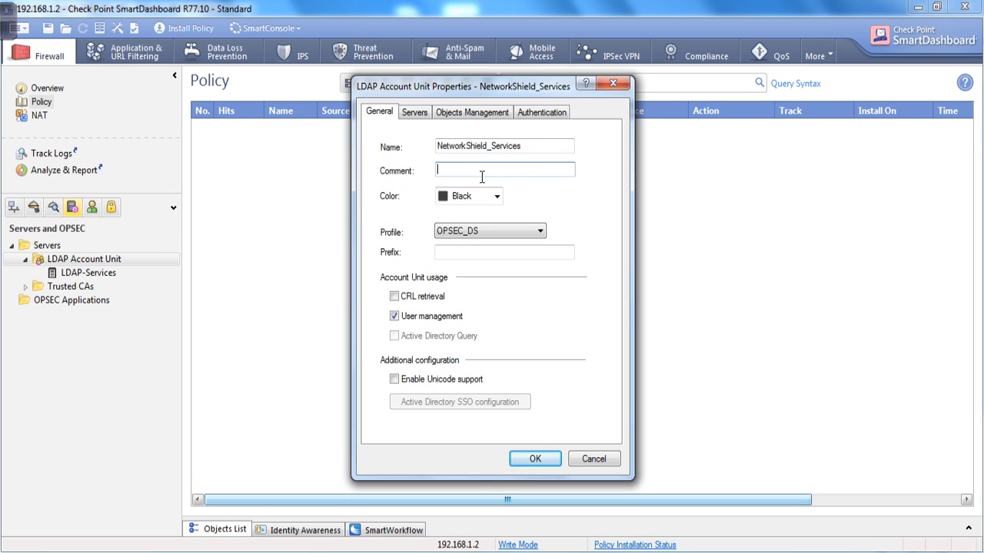
pyautogui.hotkey('ctrl', 'v')
pyautogui.click(496, 196)
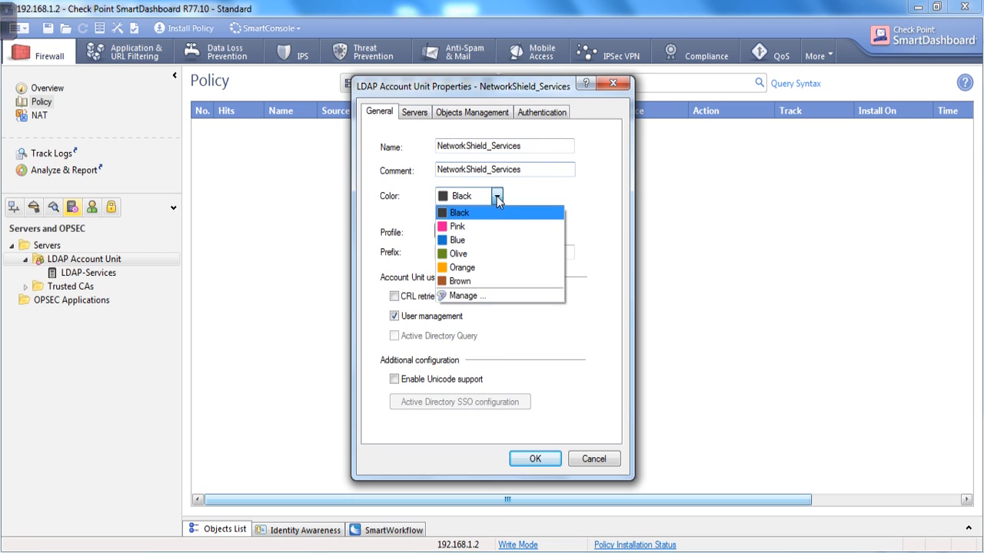
pyautogui.click(461, 240)
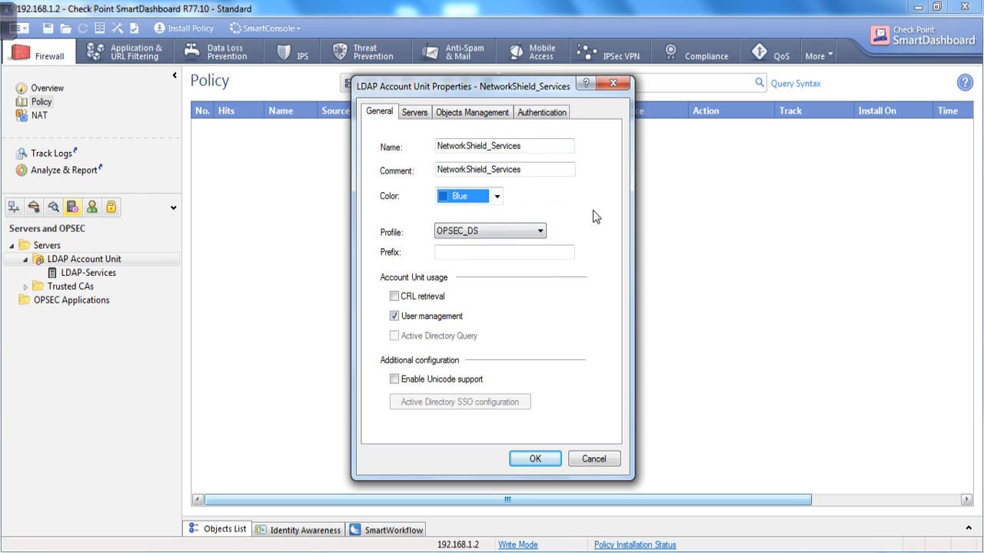
# Give it the Microsoft_AD profile and networkshield.com domain, with Active Directory Query and CRL retrieval enabled.
pyautogui.click(513, 233)
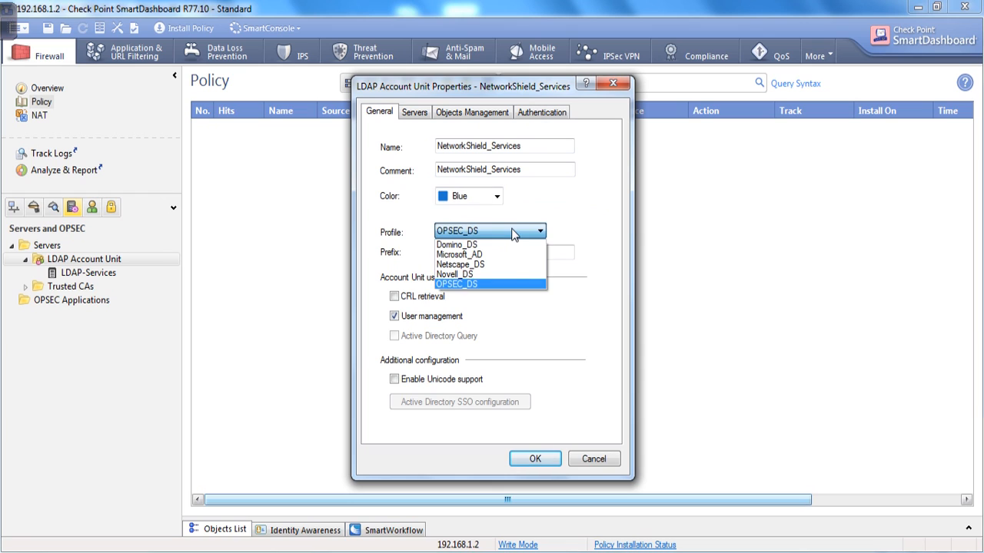
pyautogui.click(477, 256)
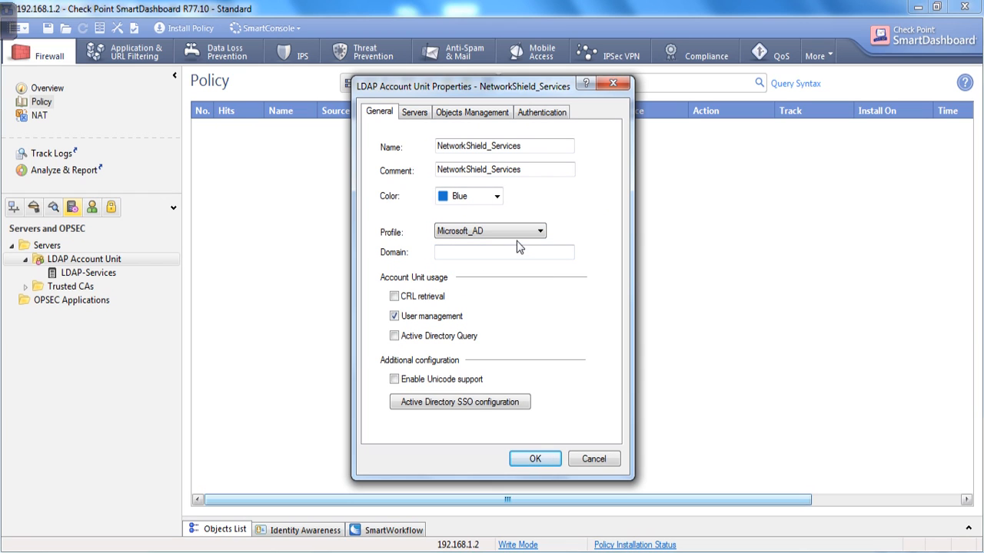
pyautogui.click(495, 246)
pyautogui.write('networkshield.com')
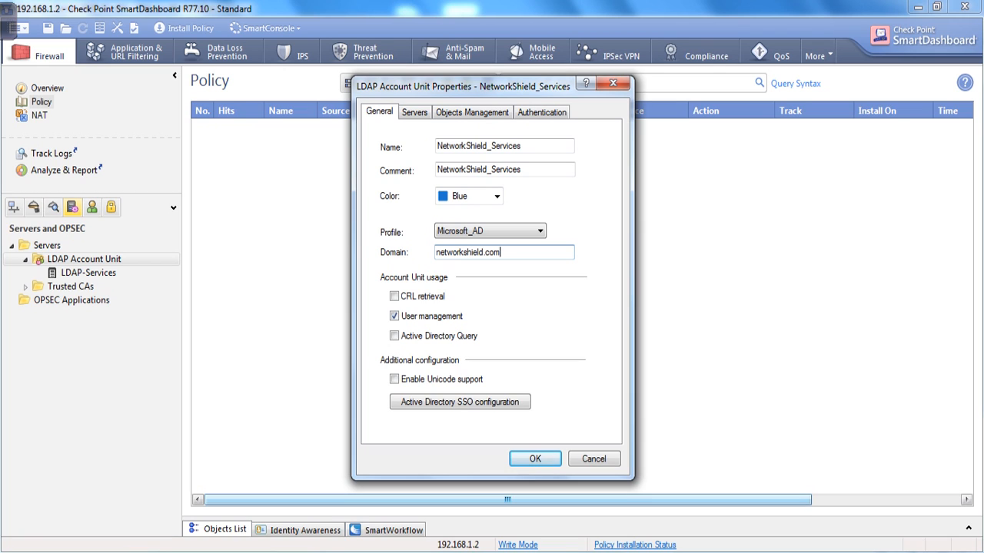
pyautogui.click(393, 336)
pyautogui.click(394, 298)
pyautogui.click(414, 112)
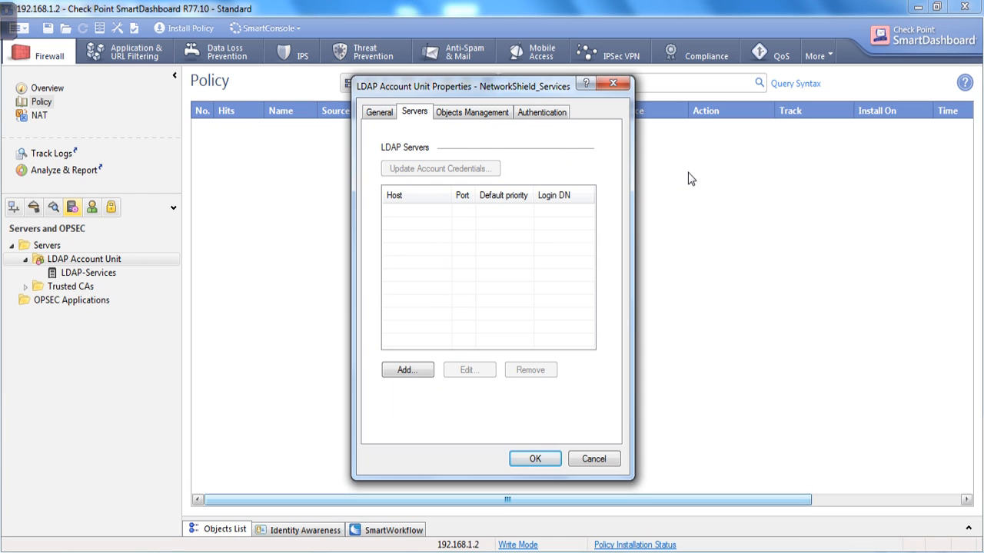
# Add an LDAP server to the account unit with AD_Server as its host, then start a new host object.
pyautogui.click(407, 371)
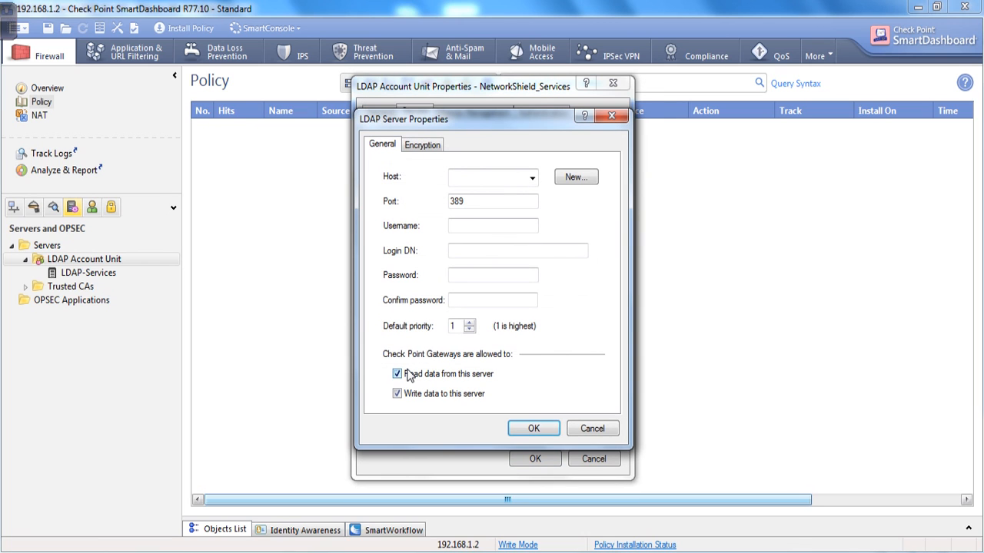
pyautogui.click(510, 182)
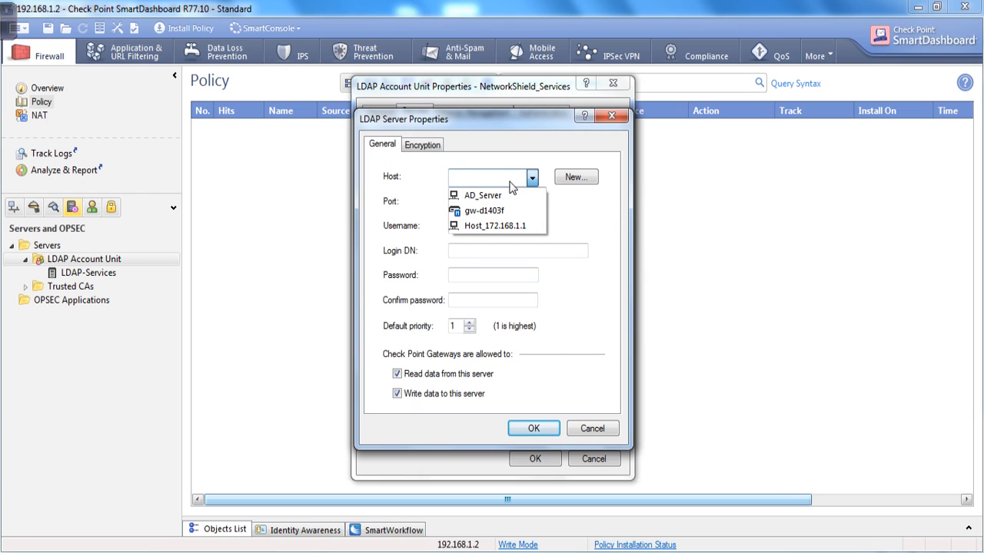
pyautogui.click(492, 196)
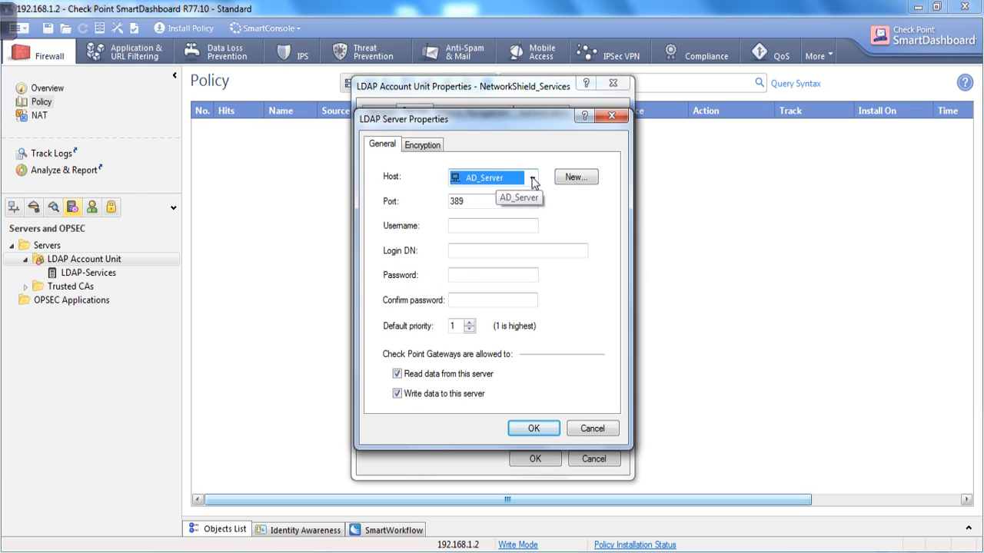
pyautogui.click(503, 181)
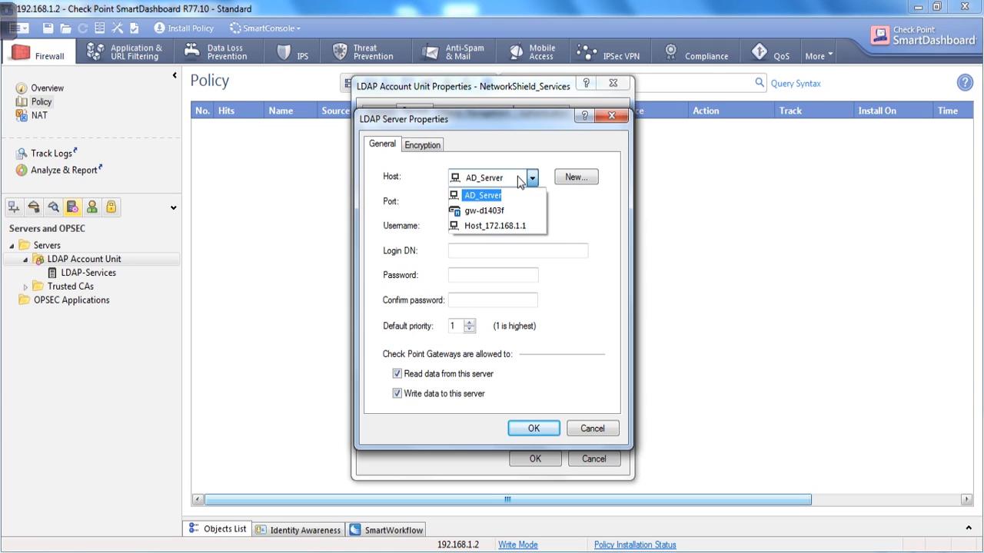
pyautogui.click(517, 177)
pyautogui.click(581, 179)
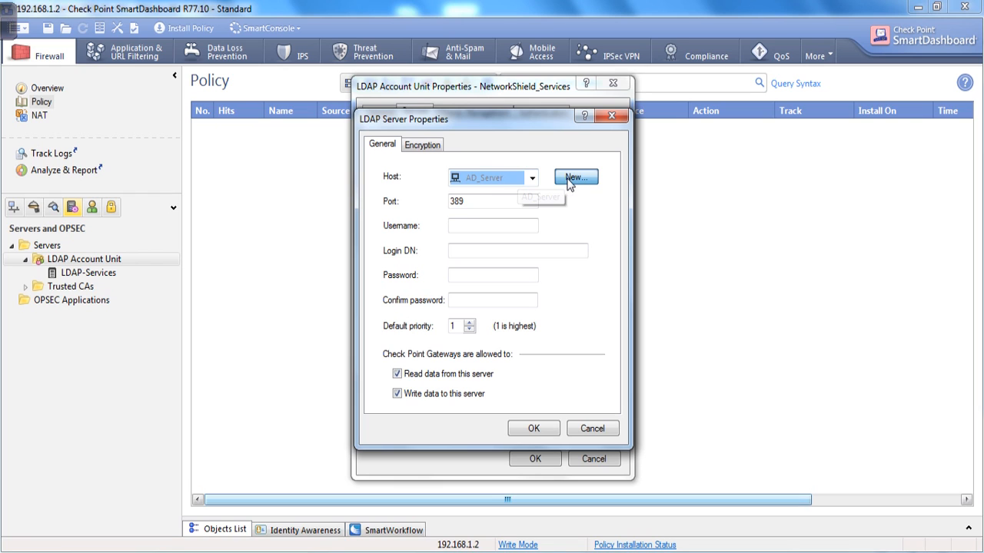
pyautogui.click(575, 182)
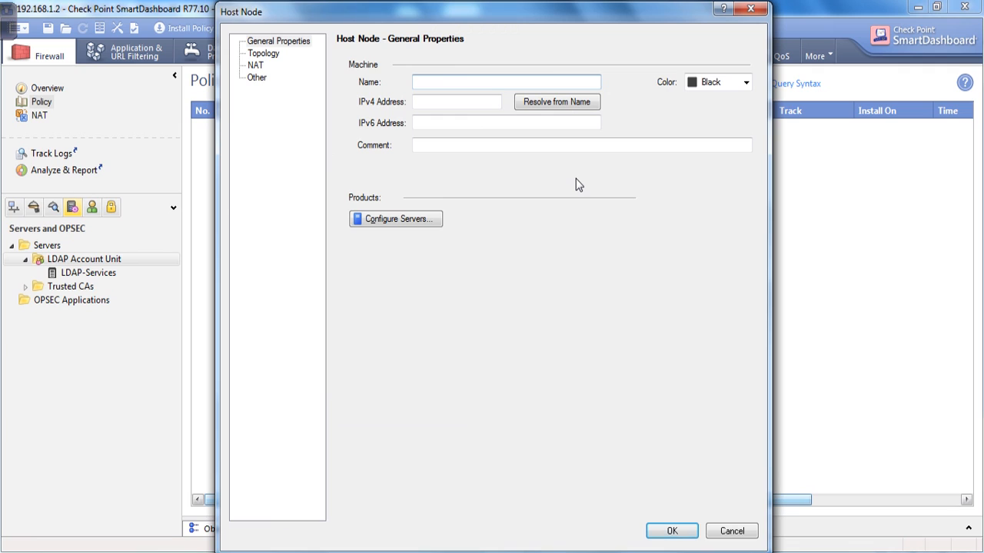
pyautogui.write('AD_')
pyautogui.press('BackSpace')
pyautogui.write('_server')
pyautogui.press('Tab')
pyautogui.write('192.168.1.20')
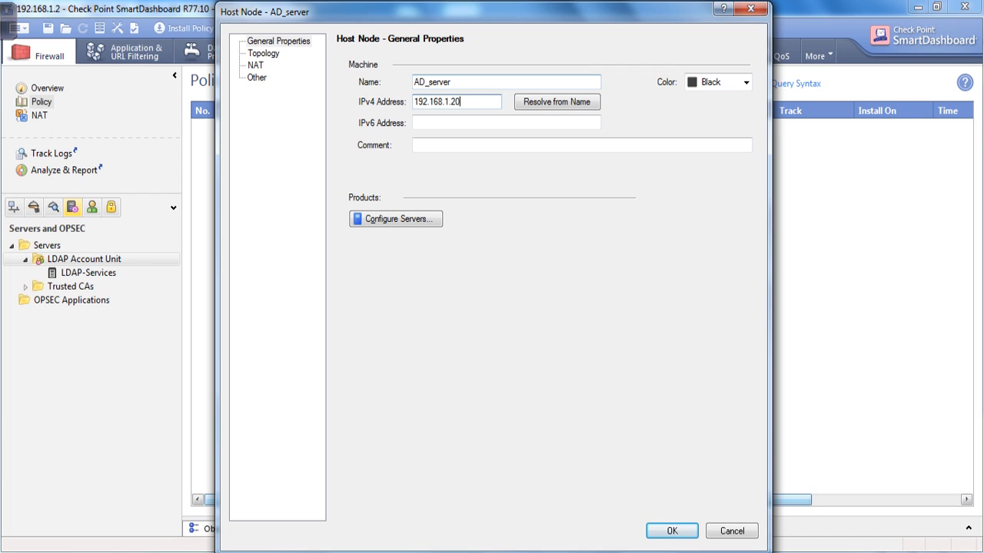
pyautogui.click(672, 532)
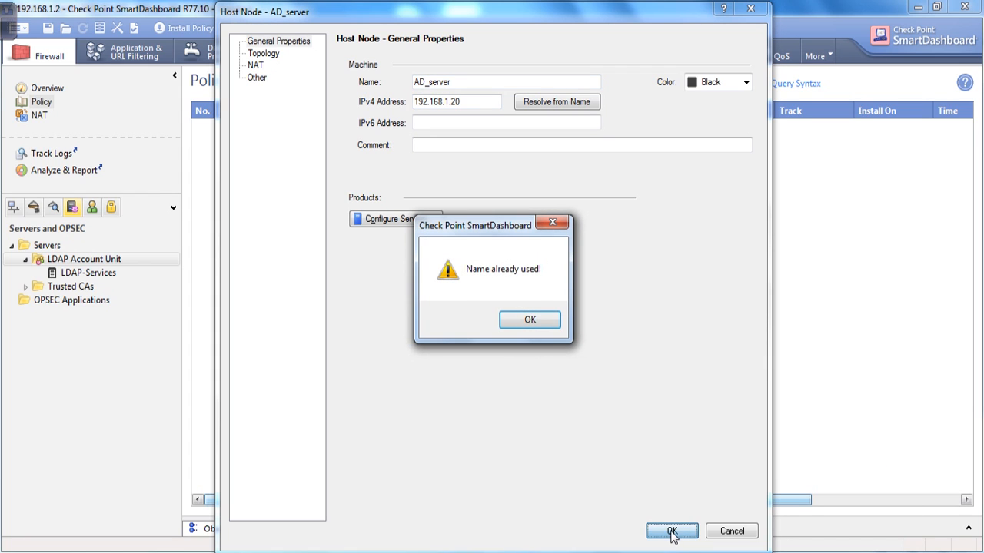
pyautogui.click(529, 317)
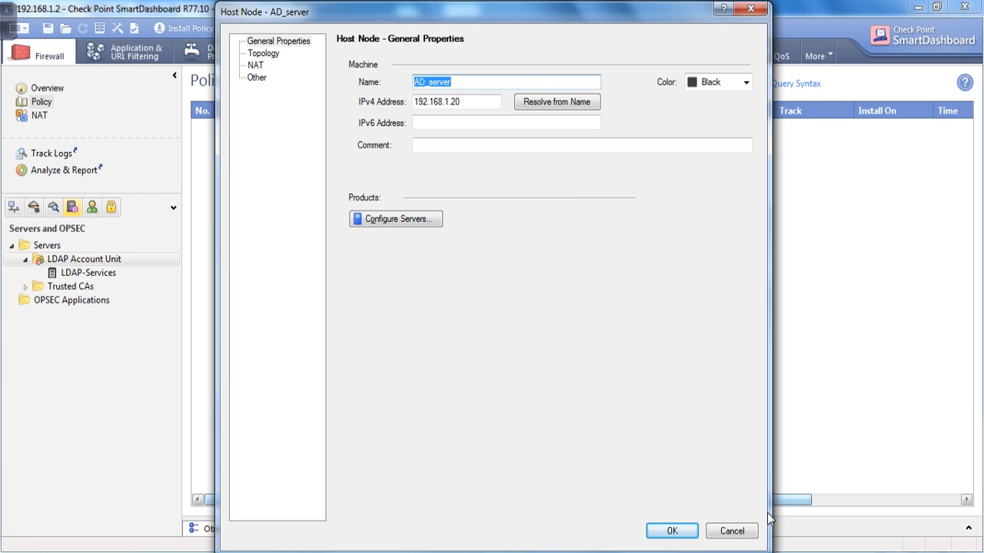
pyautogui.click(732, 531)
pyautogui.click(476, 232)
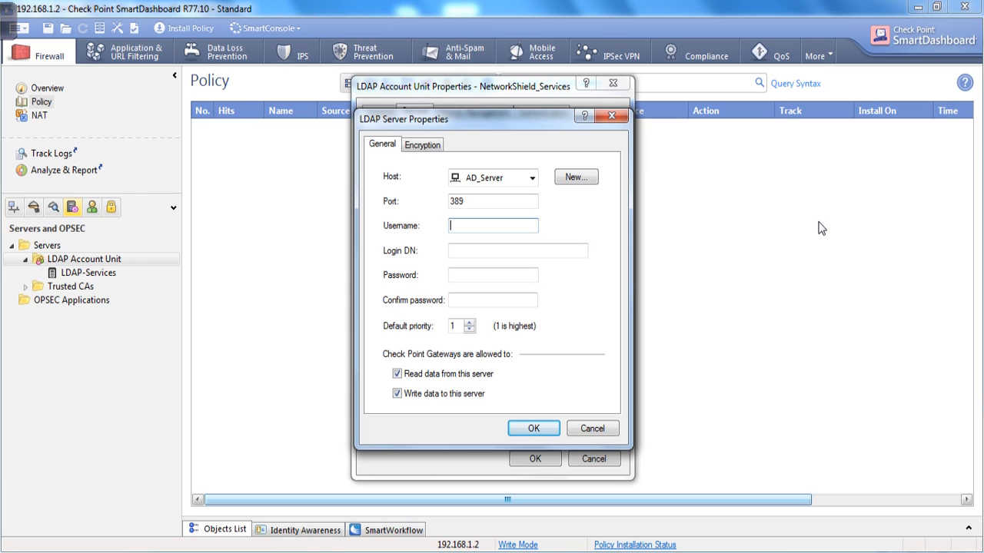
# Enter Administrator as the LDAP server username, then select the sample Login DN line in Notepad.
pyautogui.write('Administrator')
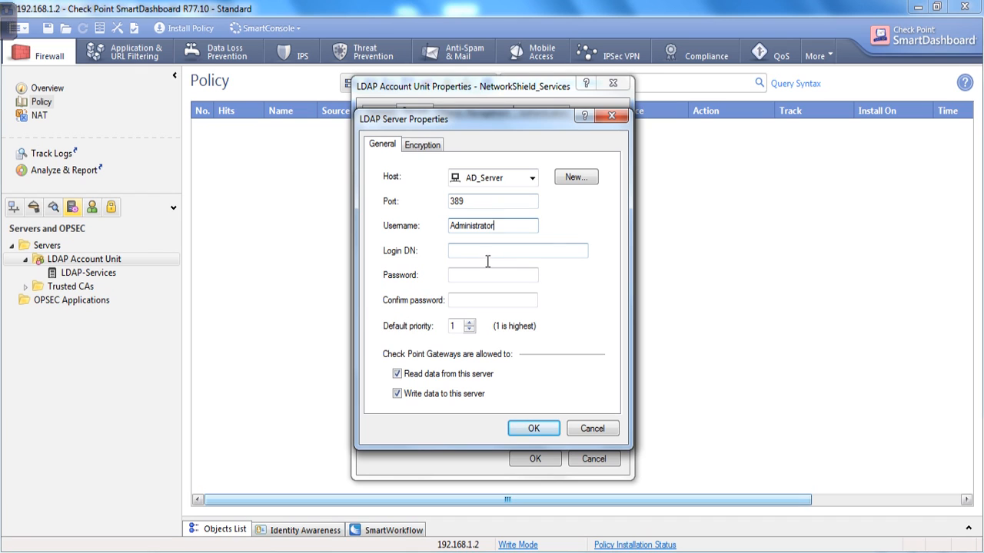
pyautogui.doubleClick(507, 227)
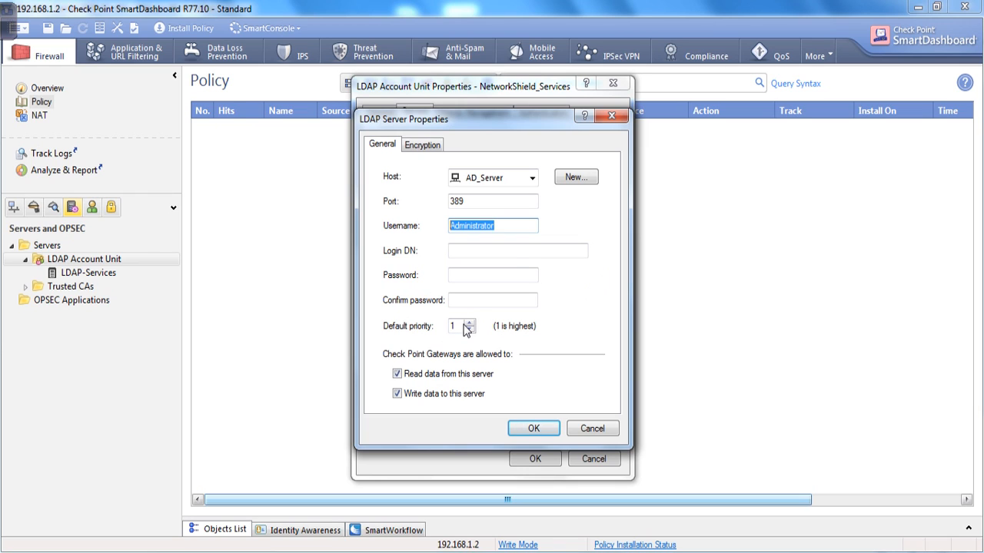
pyautogui.click(509, 229)
pyautogui.doubleClick(509, 231)
pyautogui.click(485, 254)
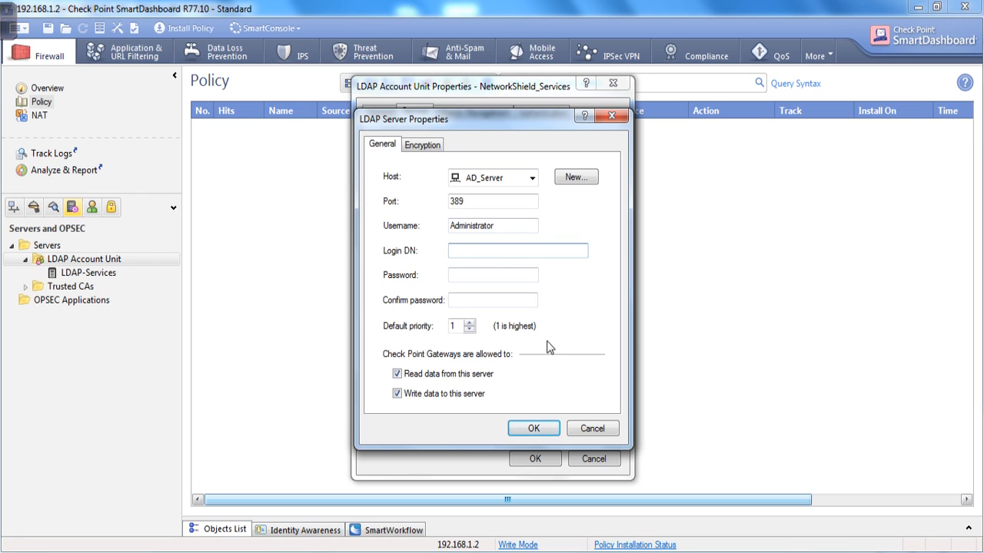
pyautogui.hotkey('alt', 'Tab')
pyautogui.moveTo(302, 49); pyautogui.dragTo(2, 42)
pyautogui.hotkey('ctrl', 'c')
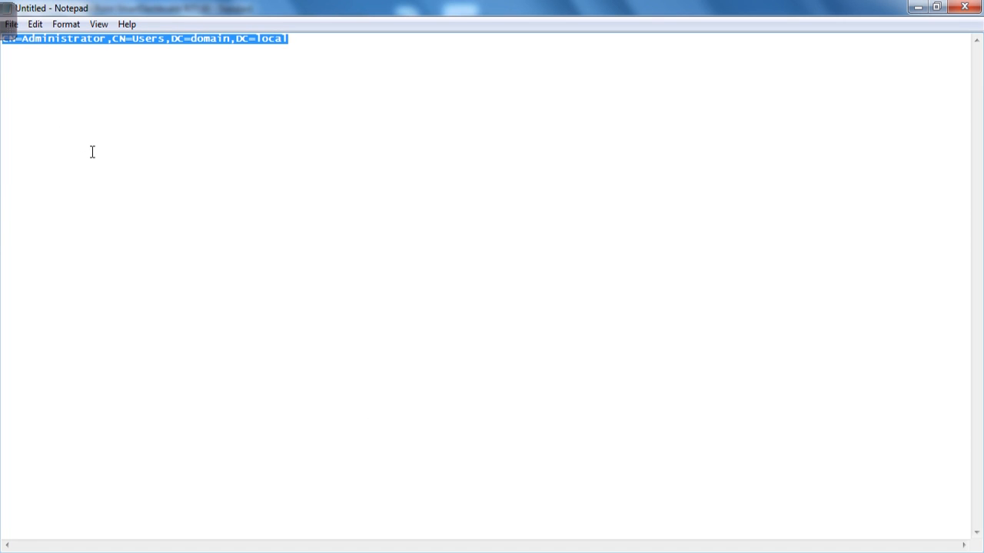
# Paste a copy of the DN template onto a new line in Notepad.
pyautogui.click(919, 7)
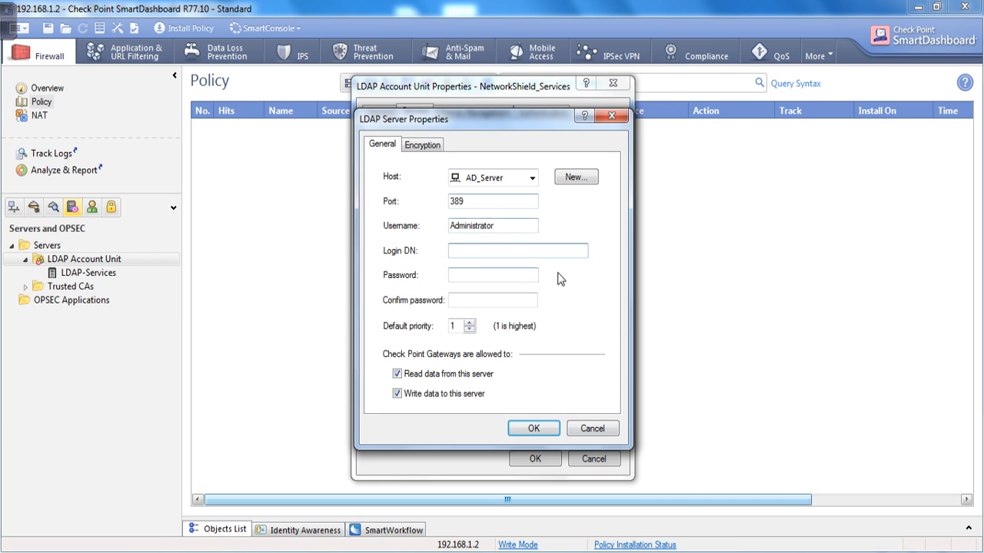
pyautogui.hotkey('alt', 'Tab')
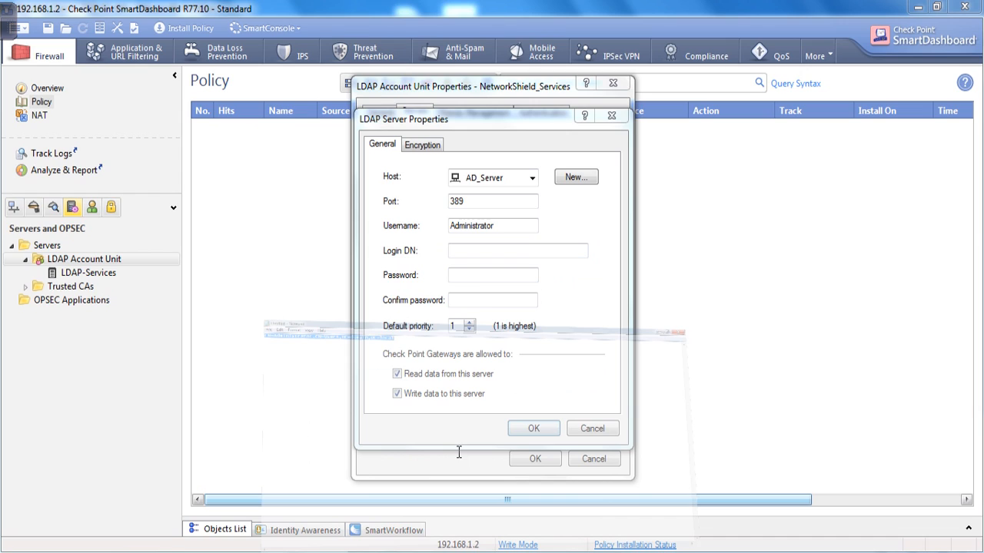
pyautogui.moveTo(512, 96); pyautogui.dragTo(529, 150)
pyautogui.click(608, 206)
pyautogui.press('Return')
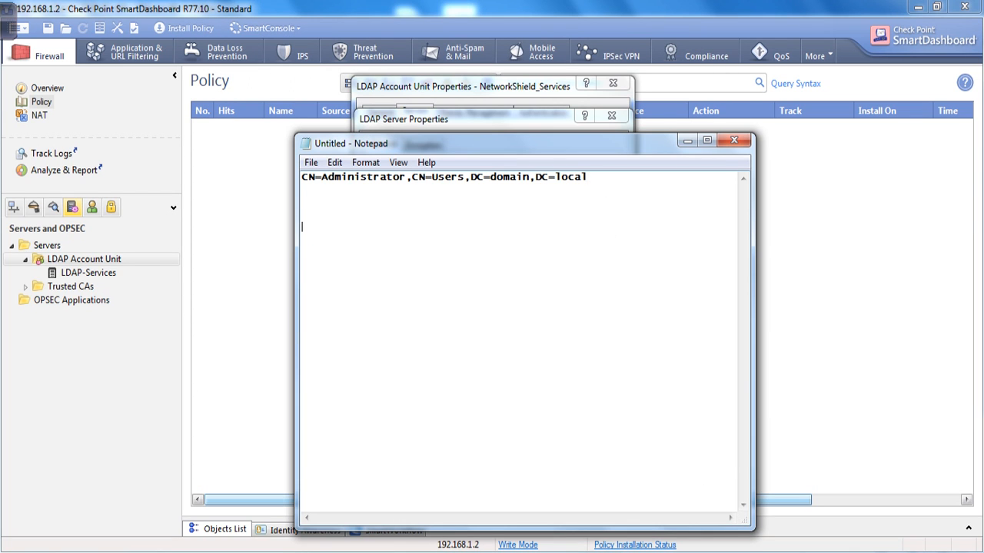
pyautogui.hotkey('ctrl', 'v')
# Change the copied DN's domain parts to DC=networkshield,DC=com.
pyautogui.moveTo(331, 236); pyautogui.dragTo(432, 231)
pyautogui.moveTo(360, 231); pyautogui.dragTo(530, 235)
pyautogui.click(492, 231)
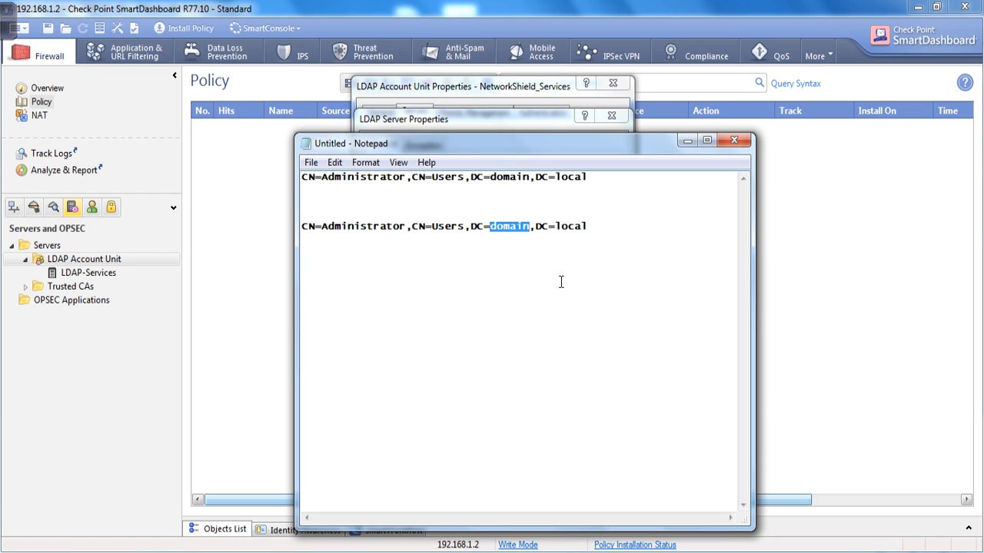
pyautogui.press('BackSpace')
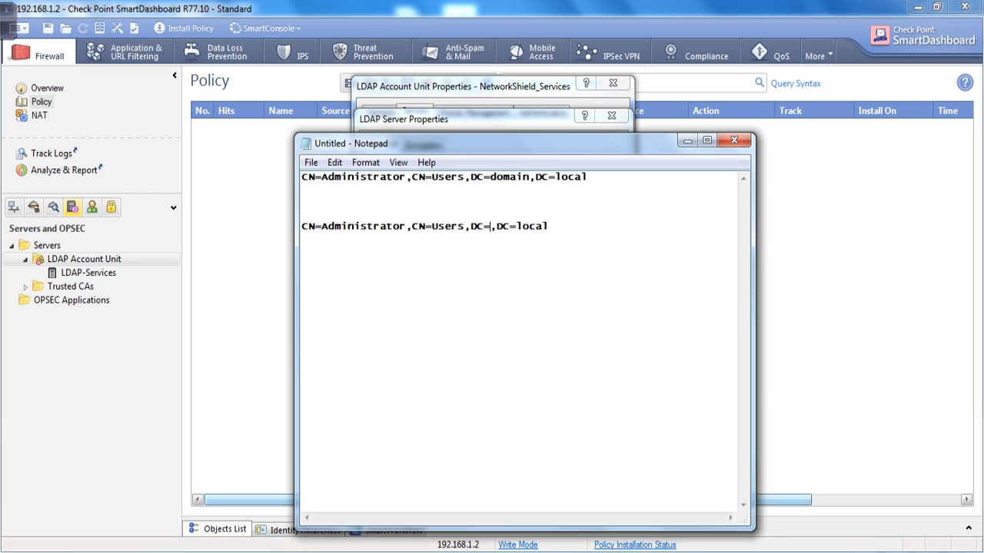
pyautogui.write('networksh')
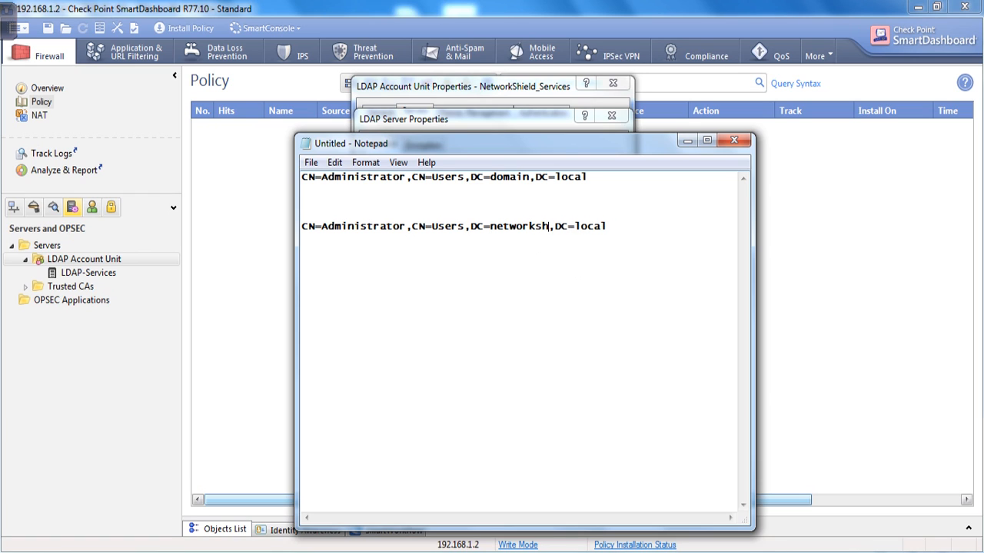
pyautogui.write('ield')
pyautogui.click(630, 226)
pyautogui.press('BackSpace')
pyautogui.press('BackSpace')
pyautogui.press('BackSpace')
pyautogui.press('BackSpace')
pyautogui.press('BackSpace')
pyautogui.write('com')
# Check the new line CN=Administrator,CN=Users,DC=networkshield,DC=com and return to SmartDashboard.
pyautogui.moveTo(321, 238); pyautogui.dragTo(461, 238)
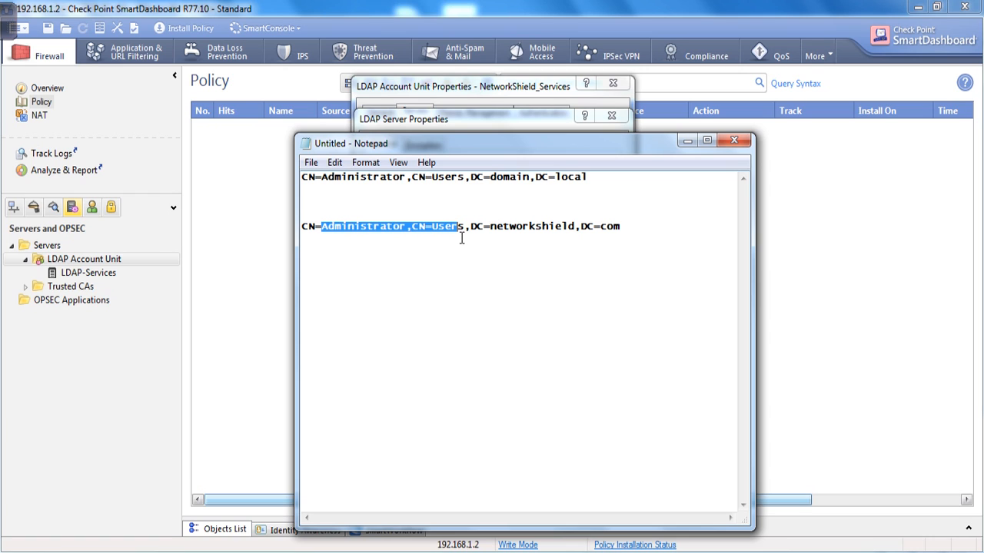
pyautogui.click(315, 235)
pyautogui.moveTo(319, 236); pyautogui.dragTo(460, 236)
pyautogui.click(414, 253)
pyautogui.click(484, 238)
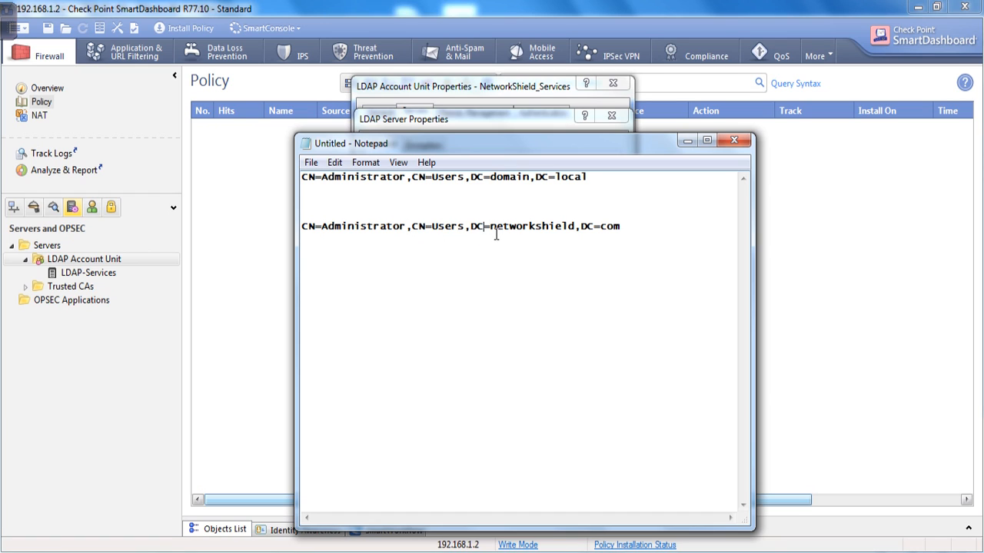
pyautogui.doubleClick(503, 234)
pyautogui.moveTo(624, 229)
pyautogui.mouseDown()
pyautogui.moveTo(312, 236)
pyautogui.moveTo(629, 240)
pyautogui.mouseUp()
pyautogui.click(310, 235)
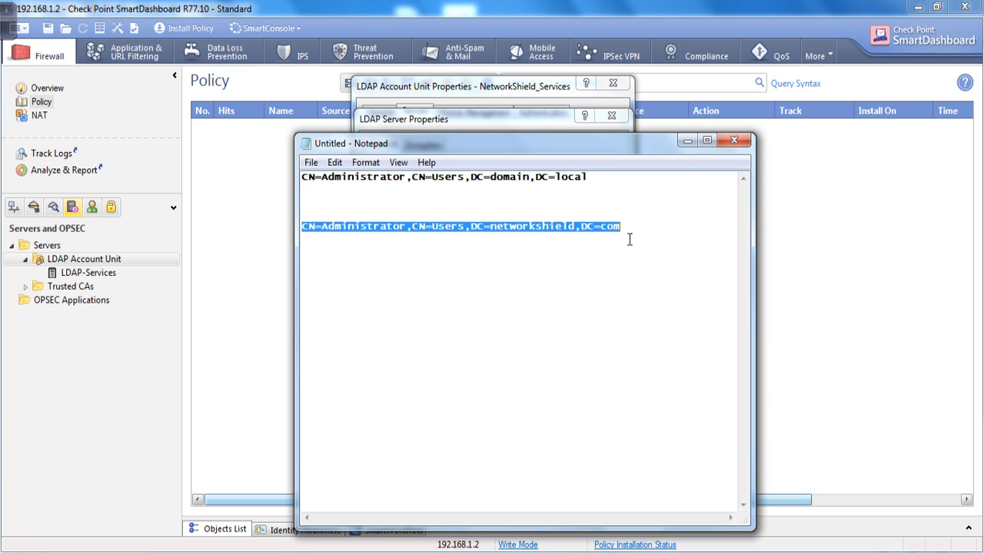
pyautogui.click(792, 174)
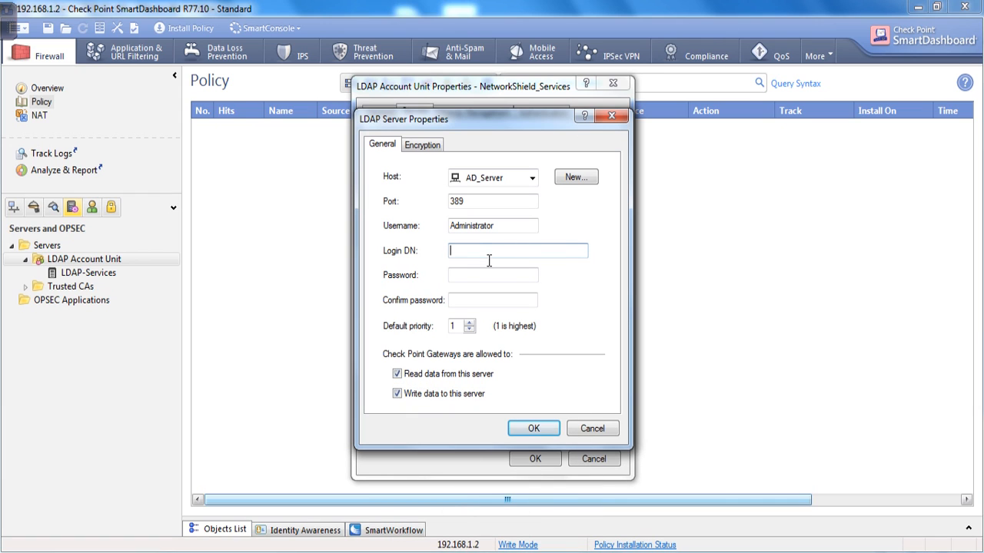
# Paste the edited Login DN, enter and confirm the account password, and save the AD_Server entry.
pyautogui.hotkey('ctrl', 'v')
pyautogui.press('Tab')
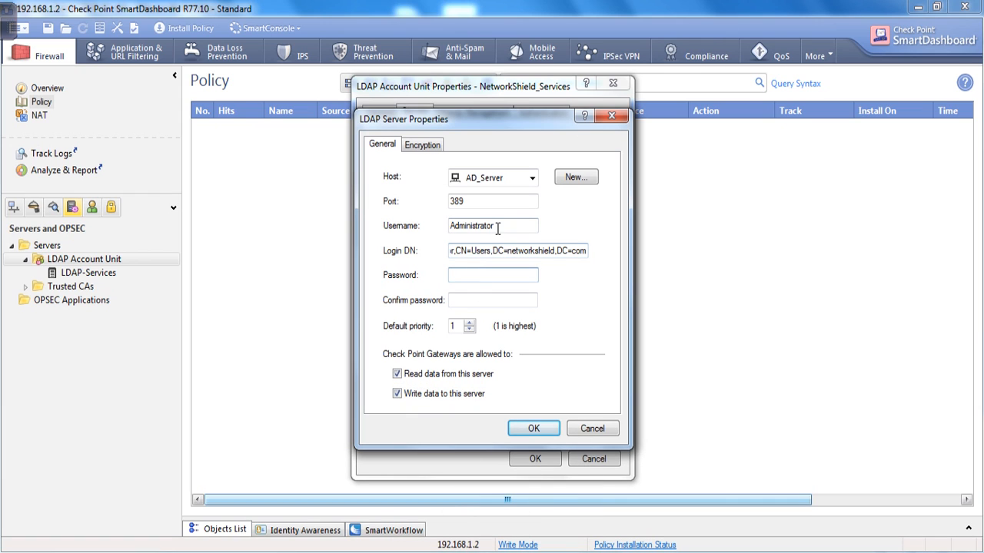
pyautogui.moveTo(498, 229); pyautogui.dragTo(410, 235)
pyautogui.click(496, 275)
pyautogui.write('password1')
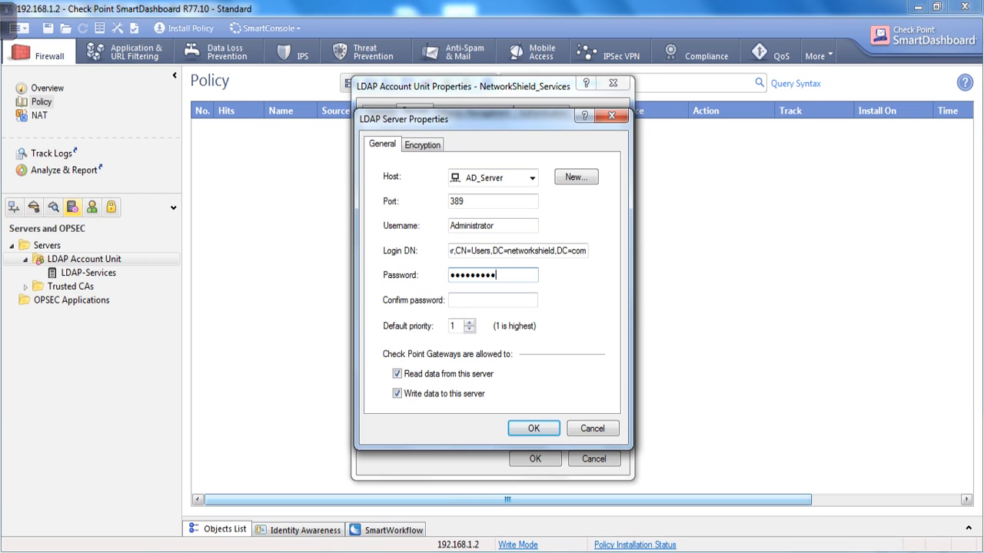
pyautogui.press('Tab')
pyautogui.write('Password1')
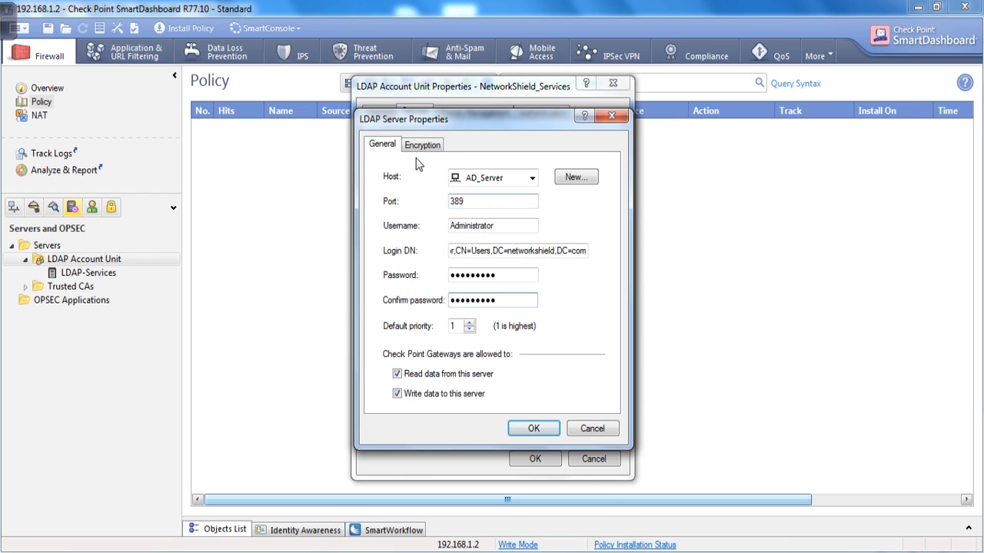
pyautogui.click(539, 433)
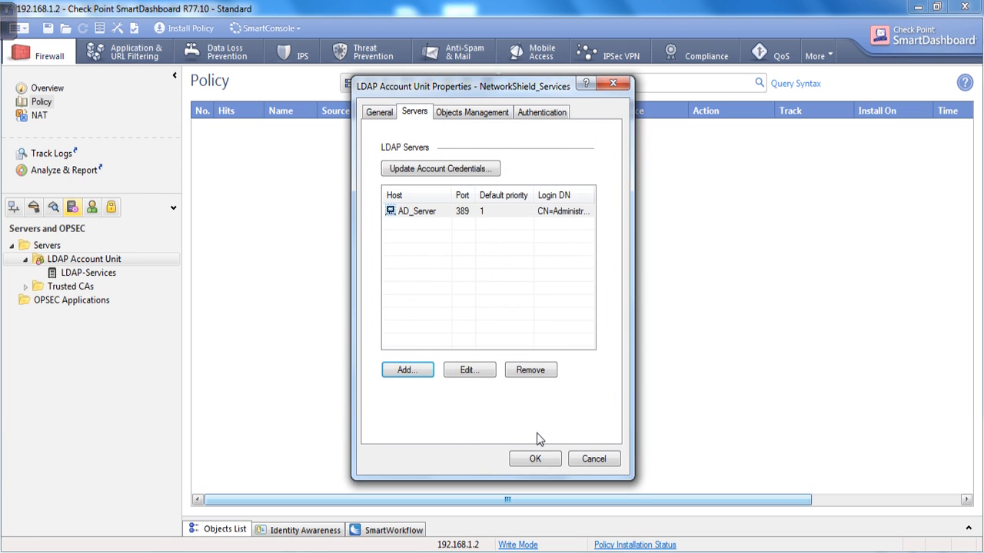
# Review the AD_Server entry's General and Encryption settings without changing anything.
pyautogui.click(421, 117)
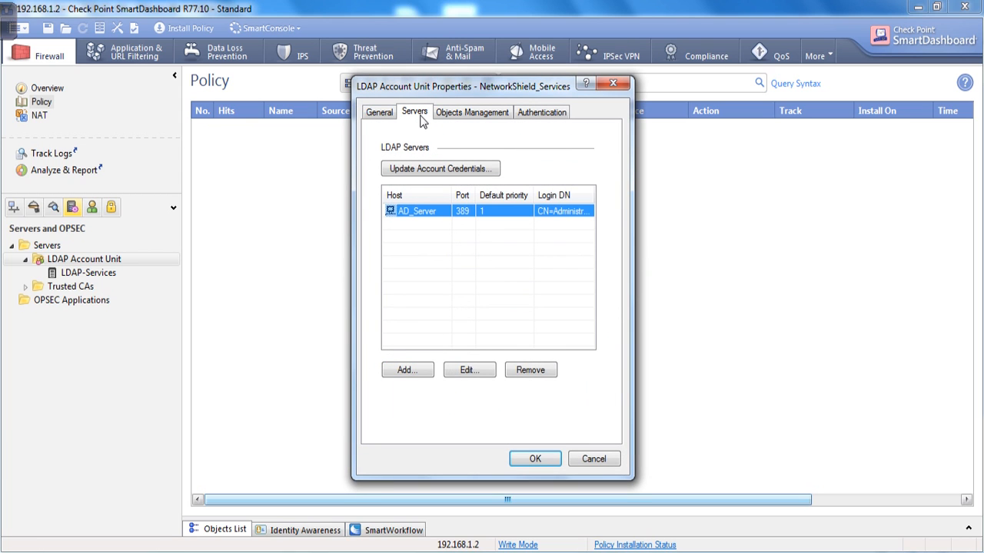
pyautogui.click(476, 369)
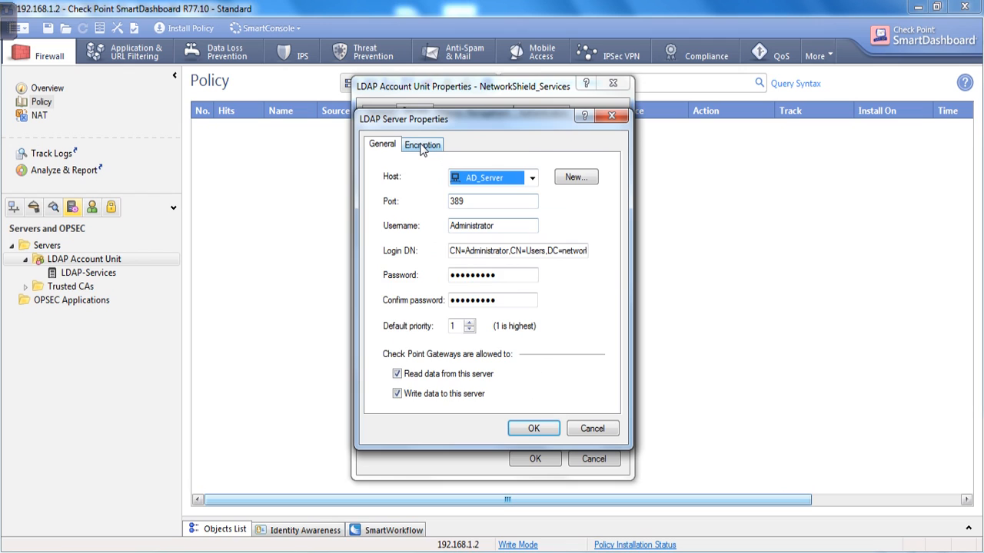
pyautogui.click(422, 146)
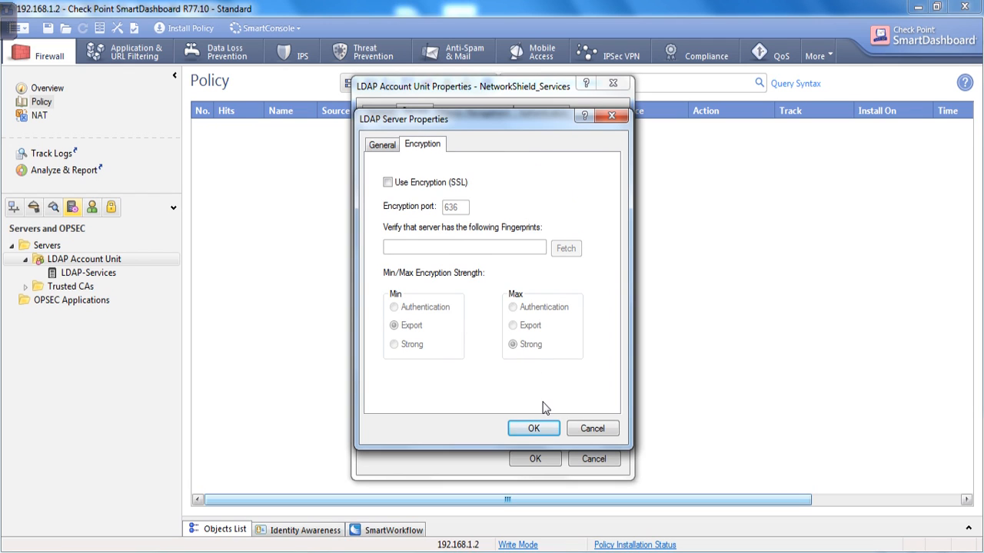
pyautogui.click(378, 146)
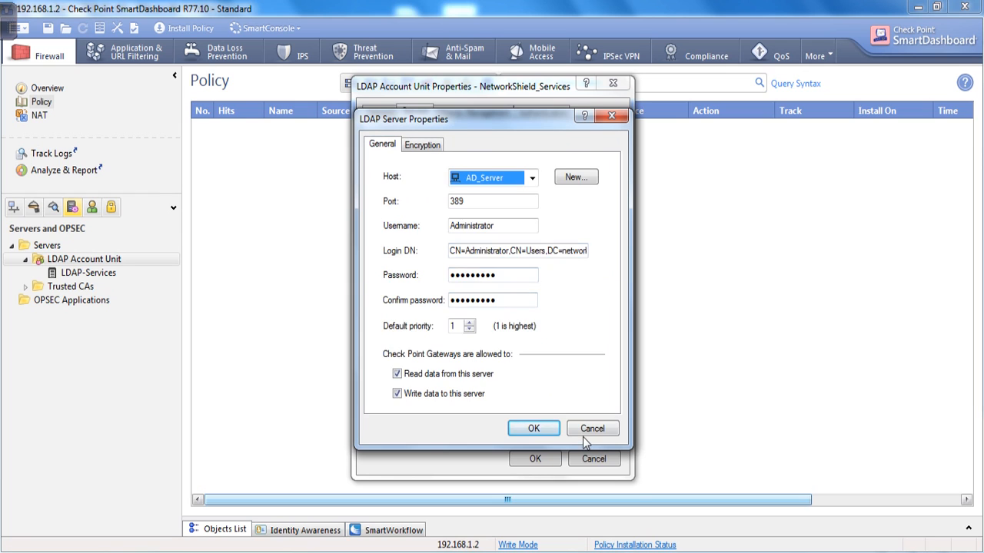
pyautogui.click(584, 433)
pyautogui.click(477, 112)
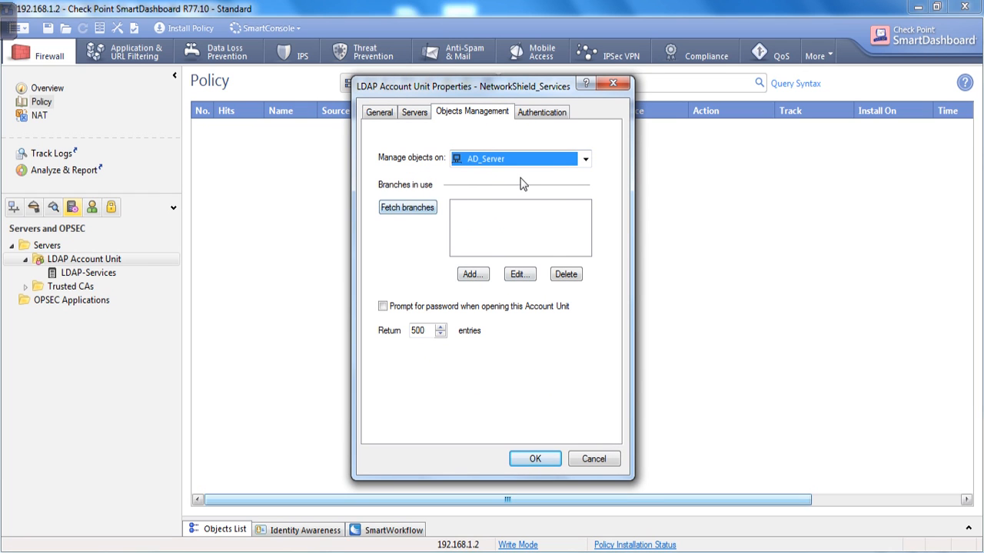
# Choose AD_Server under Manage objects on and fetch its directory branches.
pyautogui.click(500, 161)
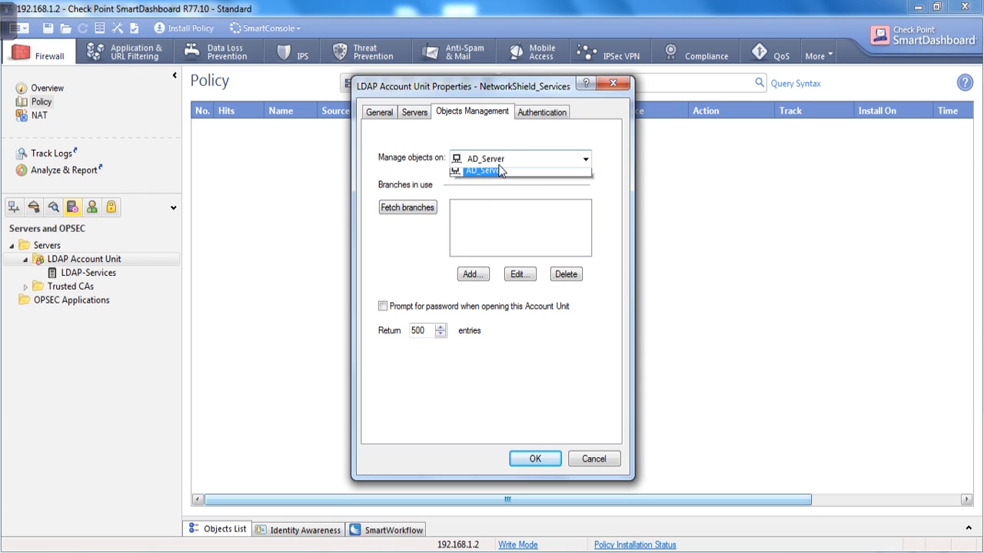
pyautogui.click(499, 170)
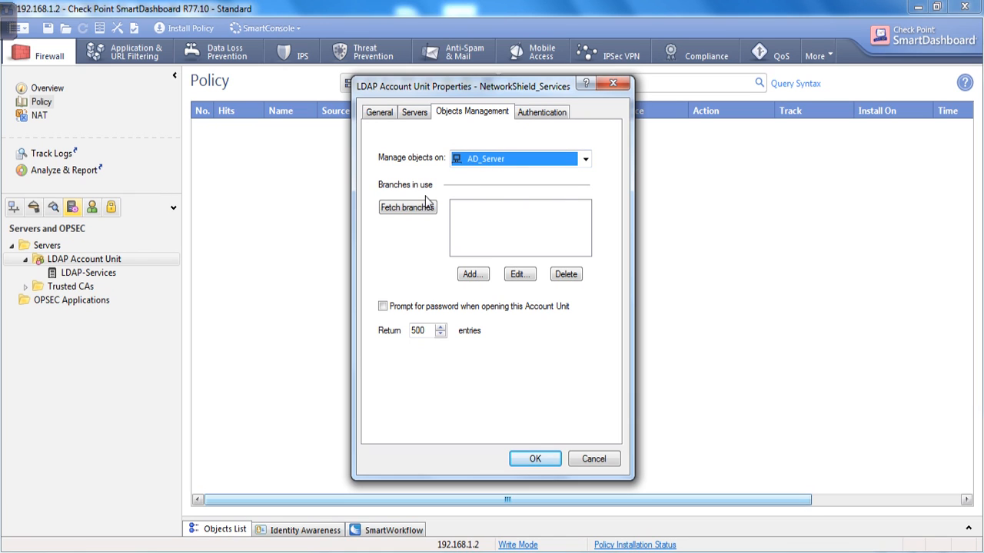
pyautogui.click(392, 214)
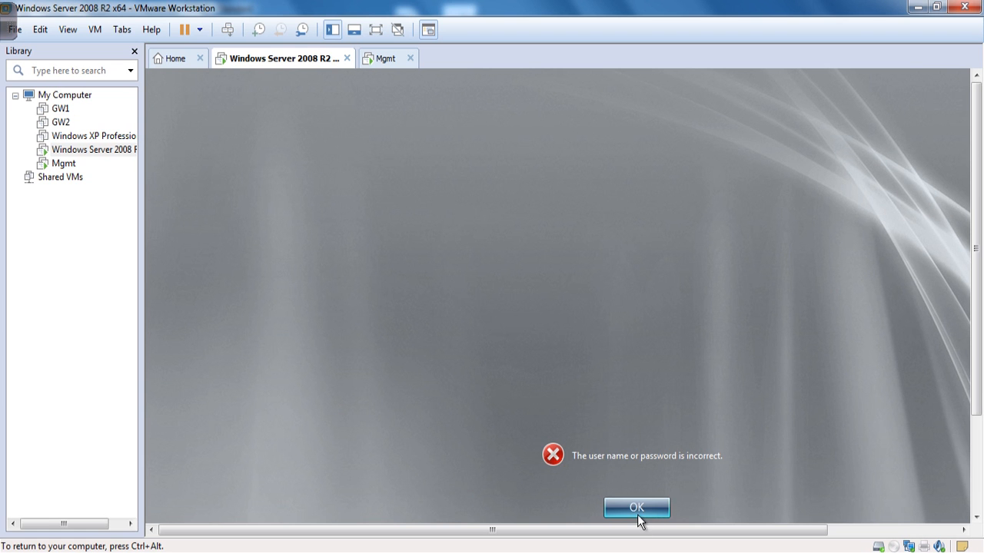
# Dismiss the logon error and sign in to the Windows guest as Administrator with the account password.
pyautogui.click(638, 515)
pyautogui.moveTo(977, 183); pyautogui.dragTo(977, 254)
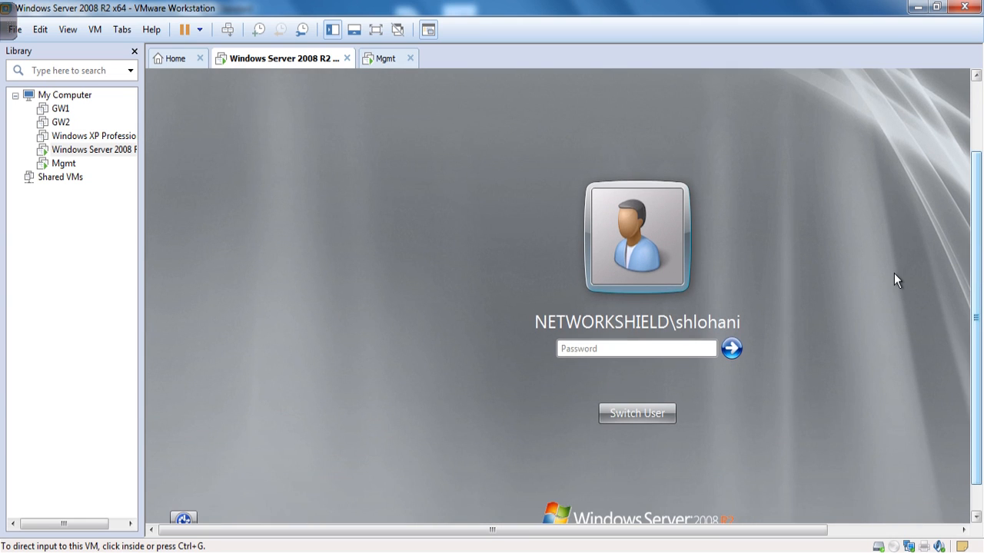
pyautogui.click(644, 427)
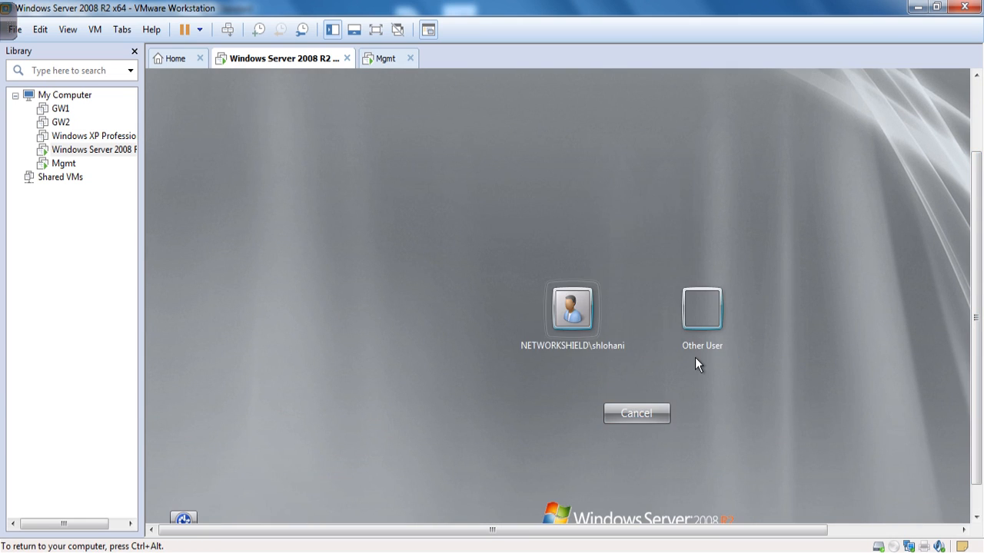
pyautogui.click(695, 358)
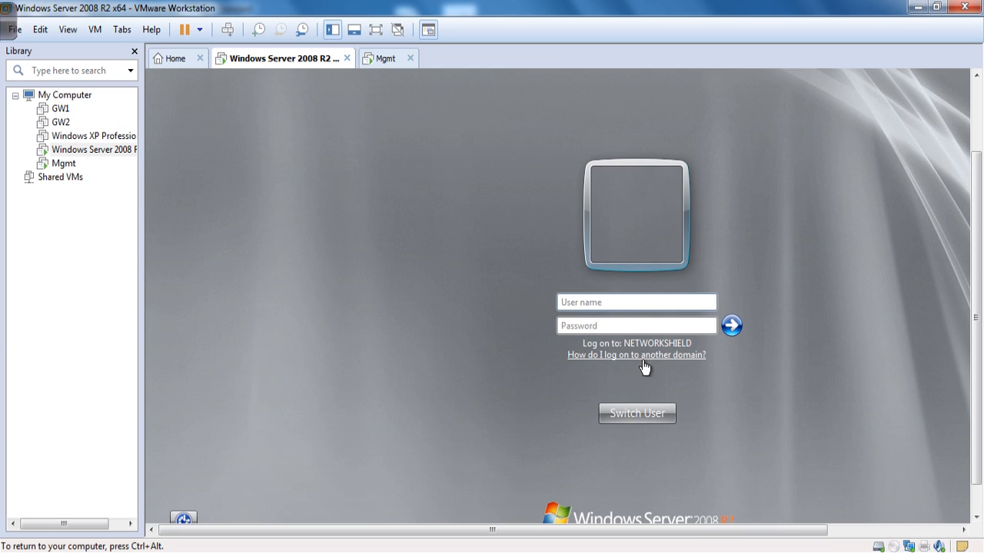
pyautogui.click(604, 302)
pyautogui.write('Administrator')
pyautogui.press('Tab')
pyautogui.write('••••••')
pyautogui.press('Return')
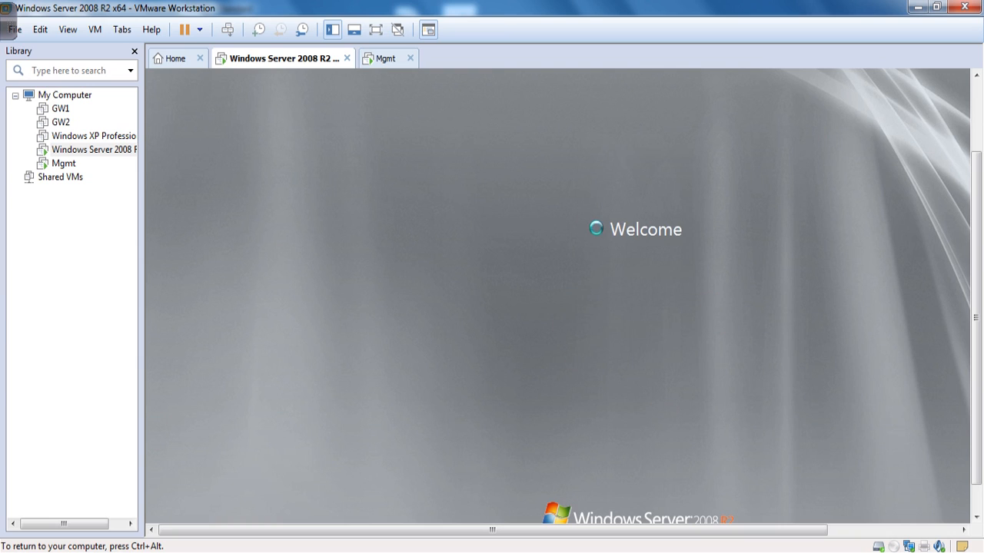
pyautogui.hotkey('ctrl', 'alt')
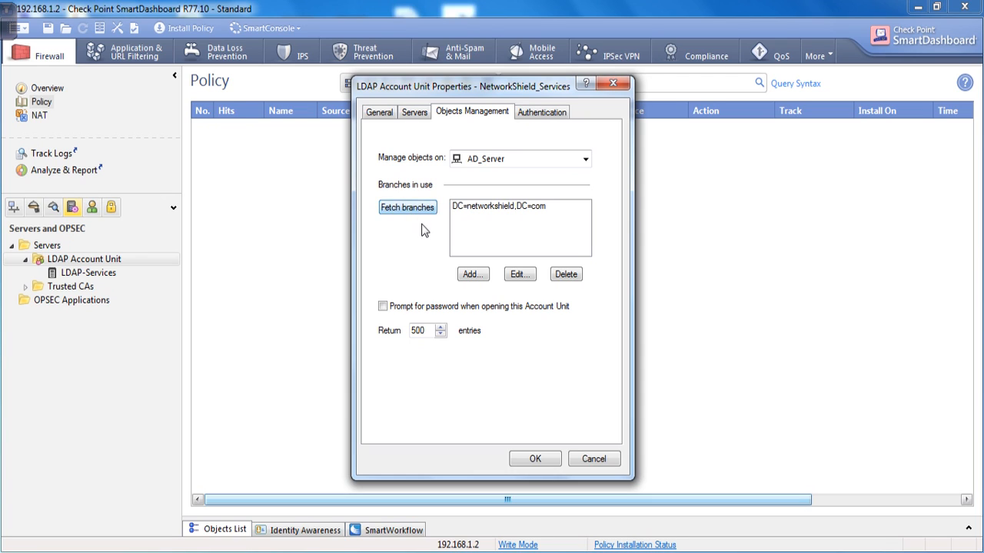
# Fetch the DC=networkshield,DC=com branch from AD_Server and view the Authentication settings.
pyautogui.click(420, 212)
pyautogui.click(544, 111)
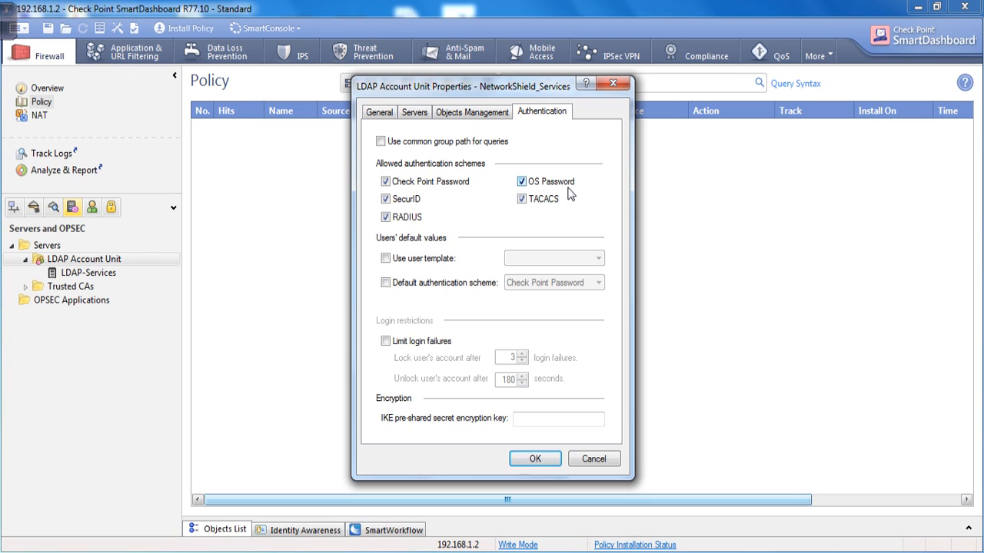
# Allow only Check Point Password authentication and make it the default authentication scheme.
pyautogui.click(385, 216)
pyautogui.click(385, 199)
pyautogui.click(521, 181)
pyautogui.click(521, 199)
pyautogui.click(386, 259)
pyautogui.click(554, 259)
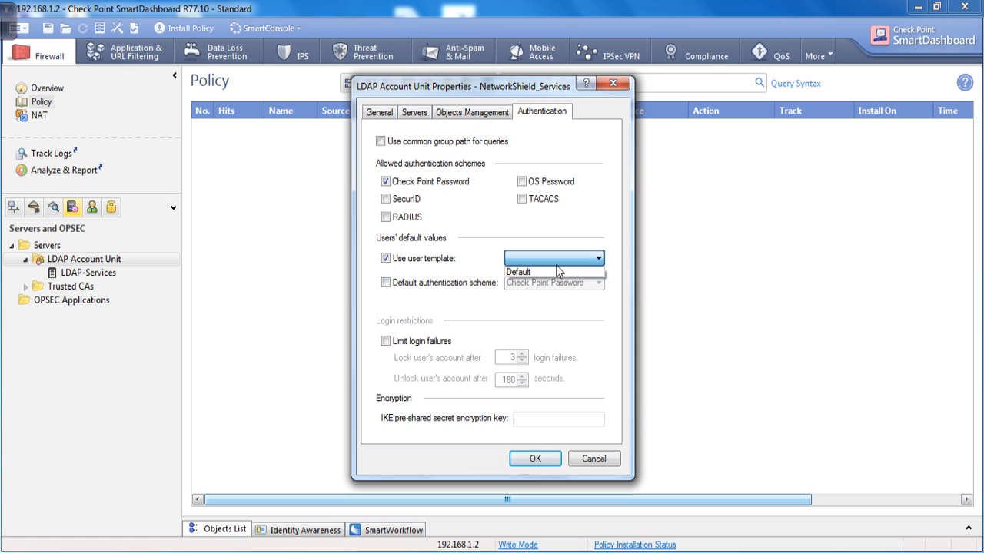
pyautogui.click(558, 273)
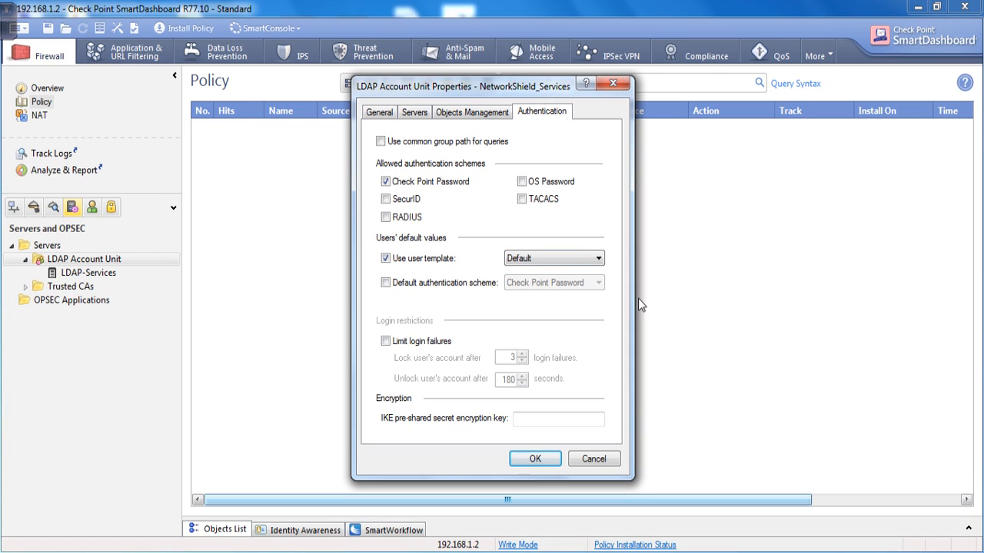
pyautogui.click(386, 283)
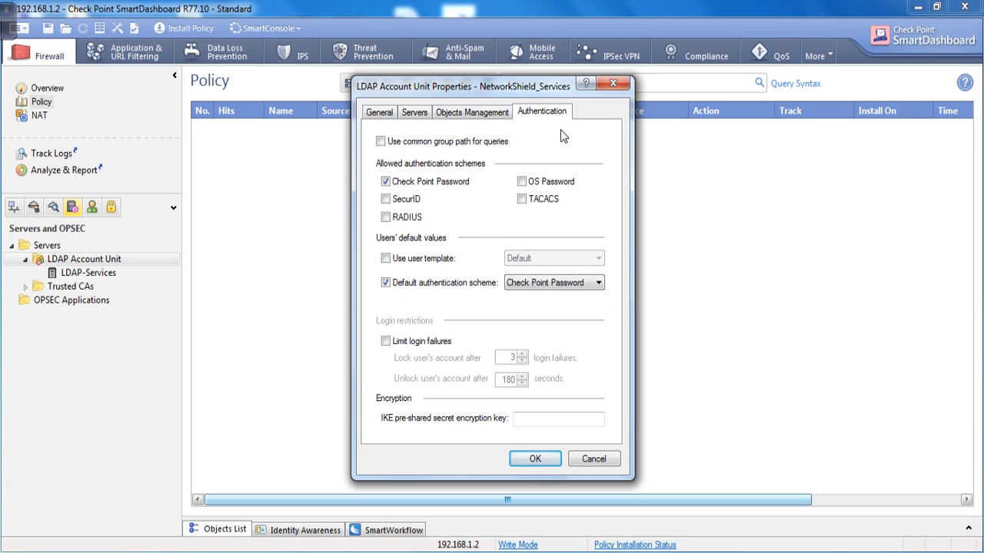
# Review the account unit's tabs and AD SSO settings unchanged, then save NetworkShield_Services.
pyautogui.click(457, 112)
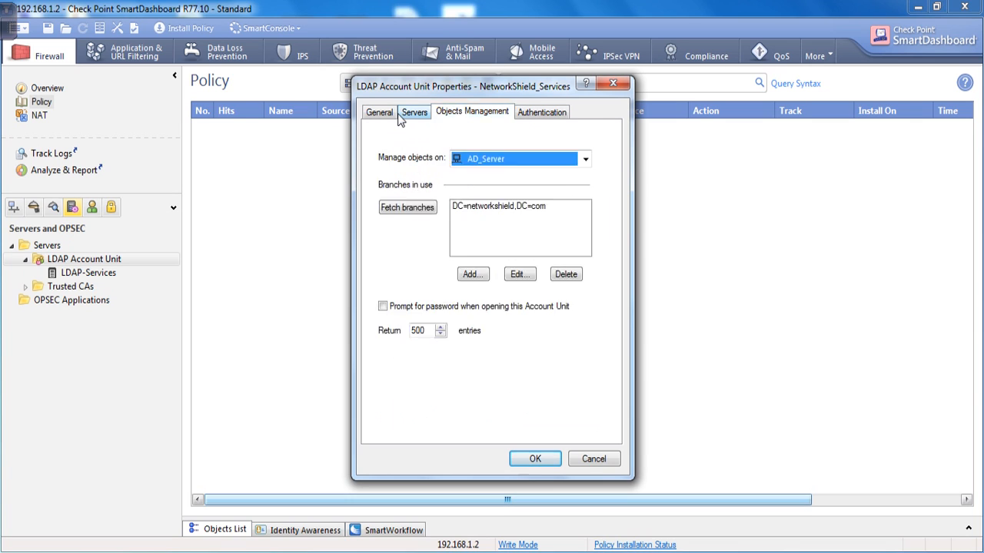
pyautogui.click(411, 113)
pyautogui.click(371, 114)
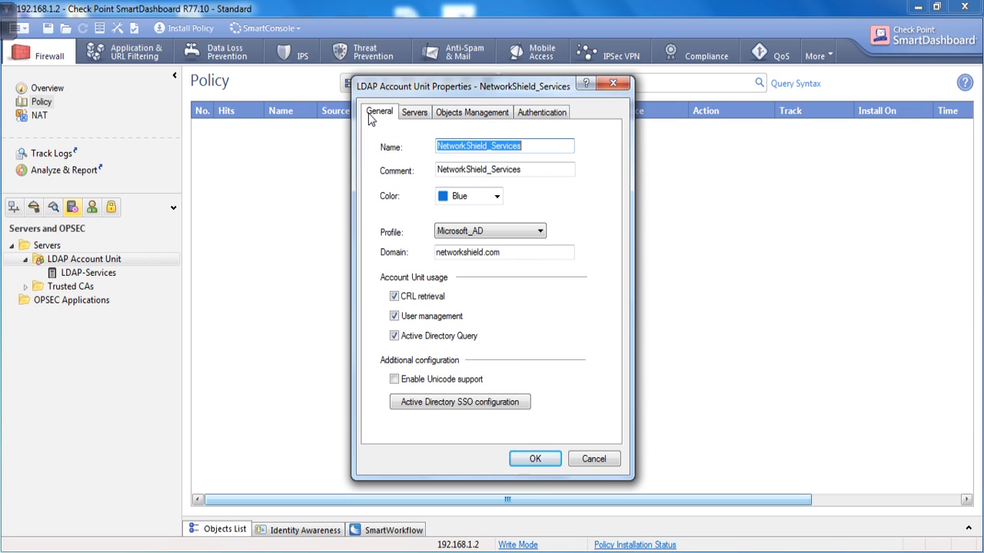
pyautogui.click(505, 405)
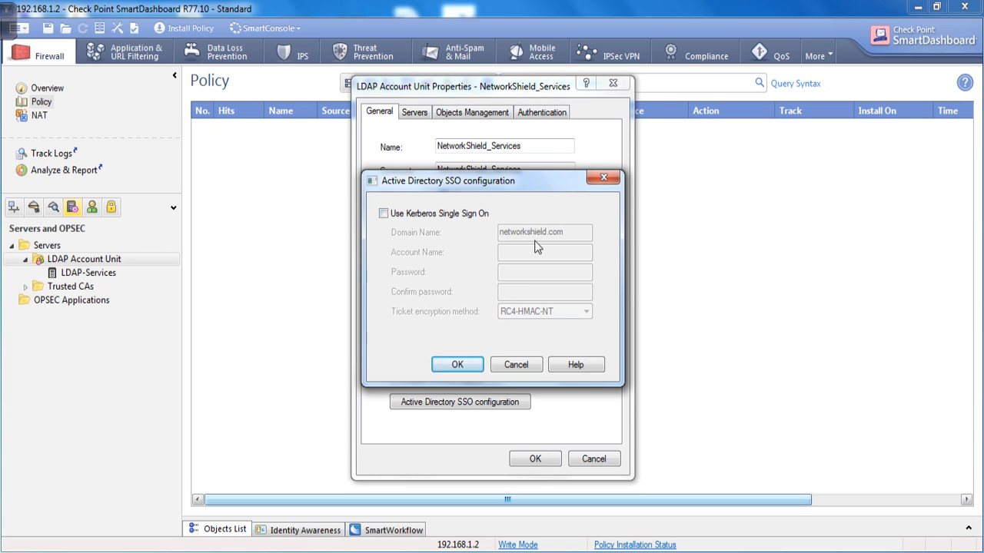
pyautogui.click(532, 367)
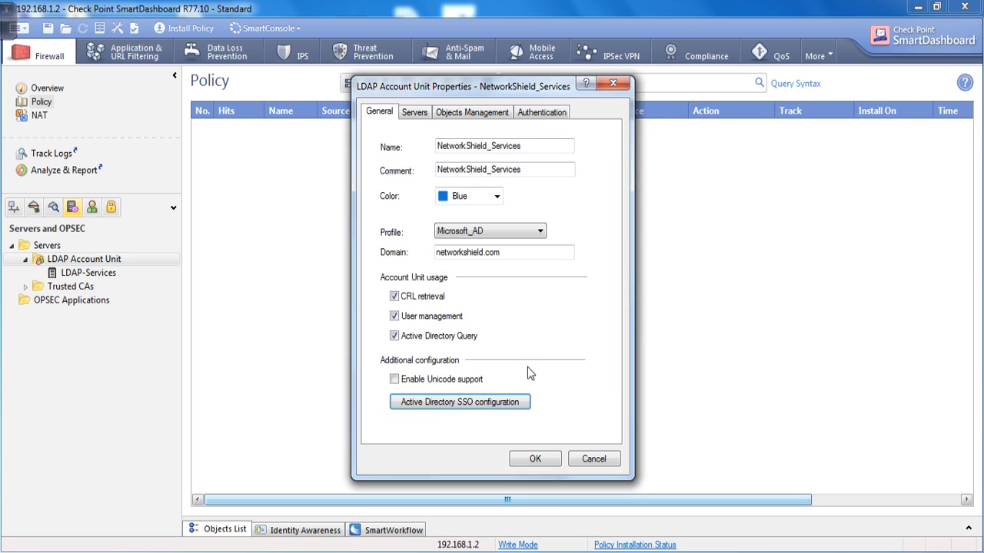
pyautogui.click(471, 114)
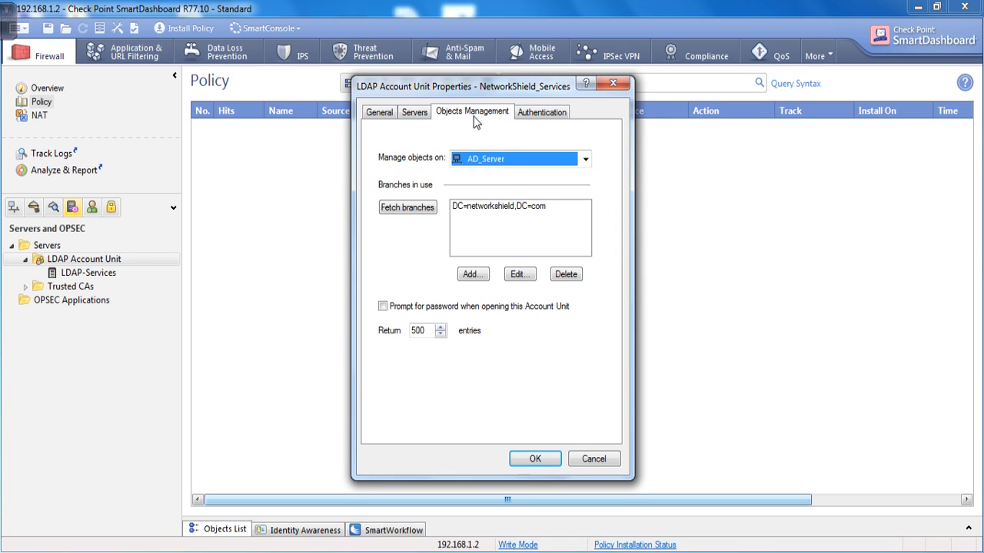
pyautogui.click(521, 115)
pyautogui.click(379, 112)
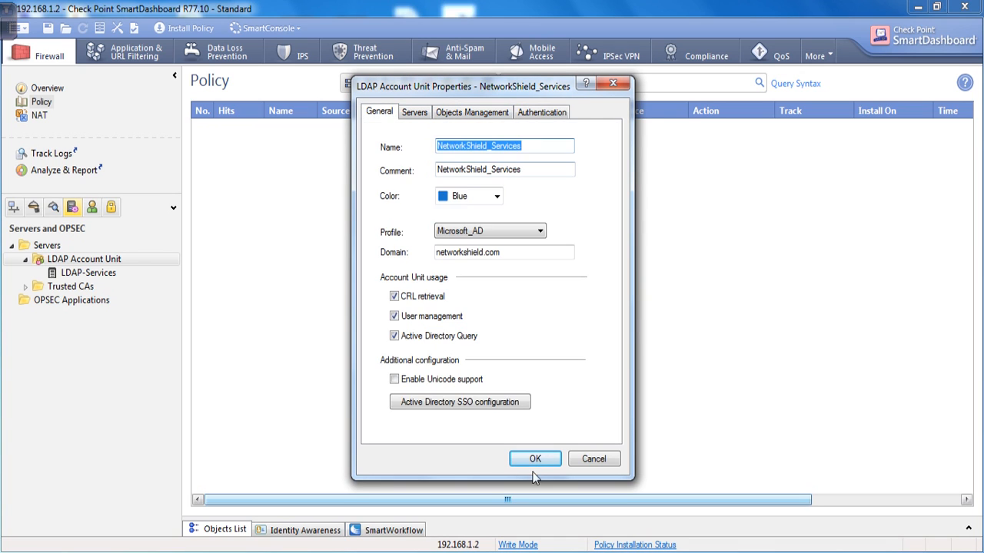
pyautogui.click(532, 461)
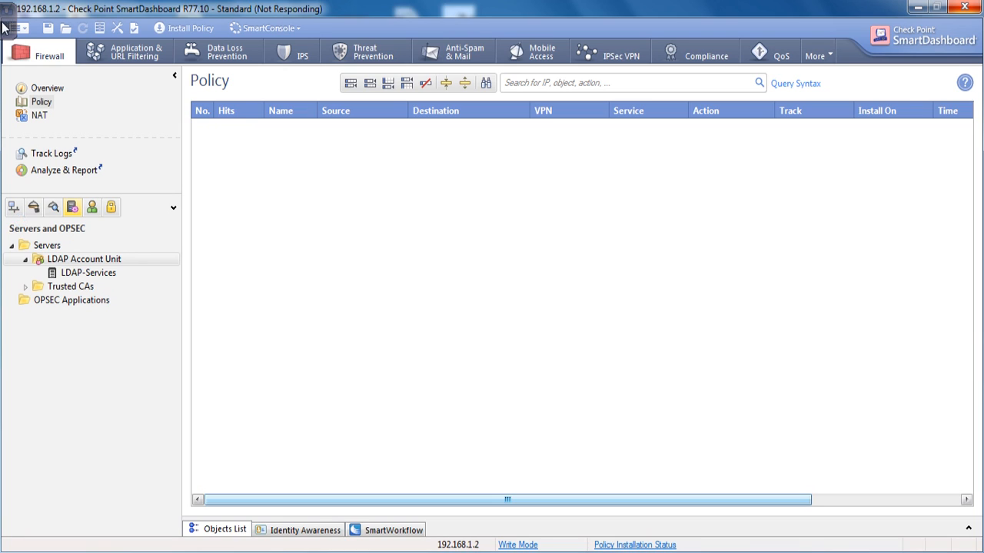
# Open the gw-d1403f gateway's properties from the Check Point network objects list.
pyautogui.moveTo(7, 31)
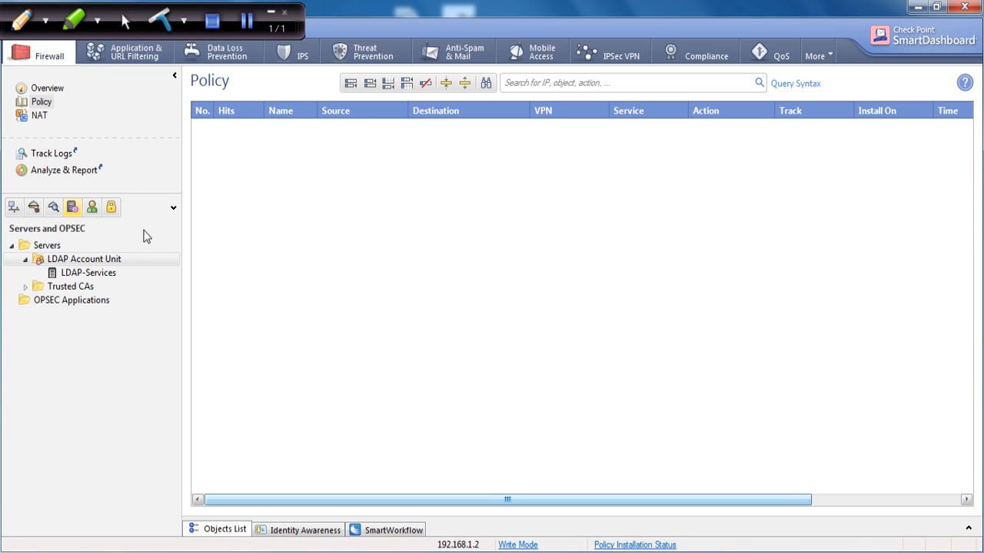
pyautogui.click(246, 20)
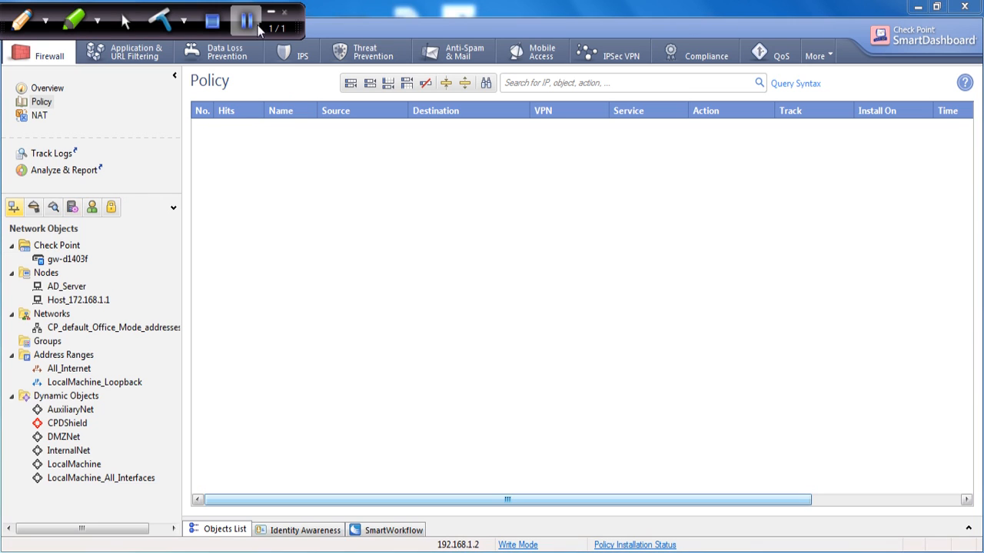
pyautogui.click(80, 264)
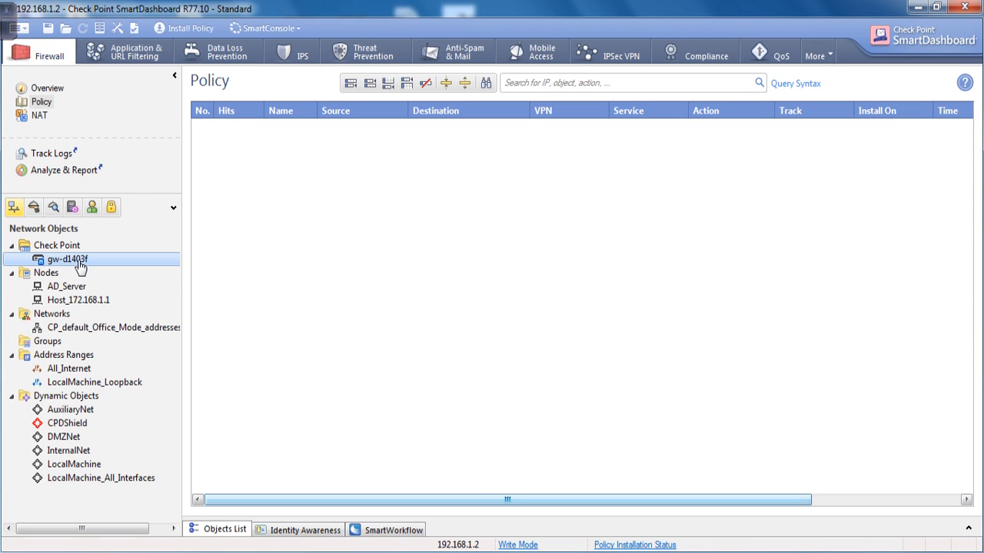
pyautogui.doubleClick(80, 263)
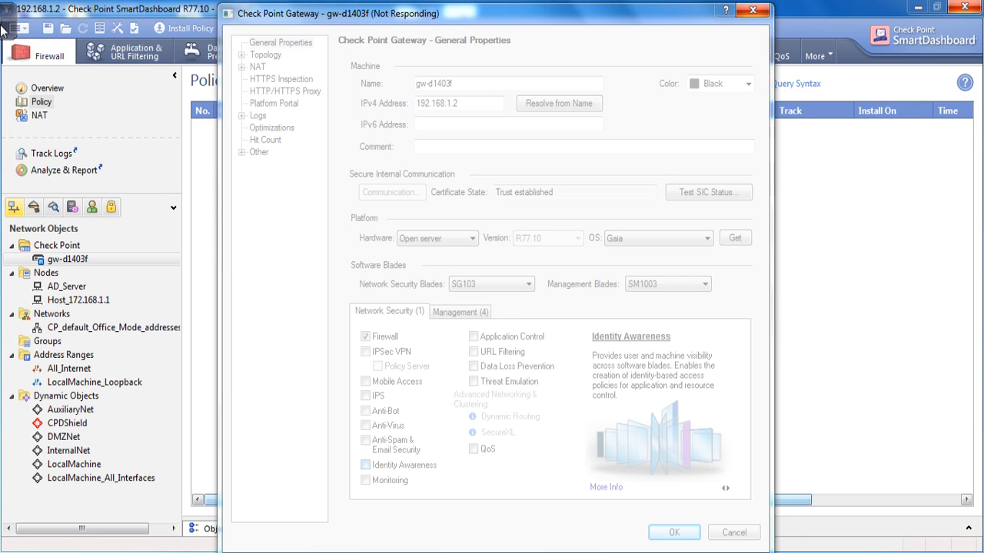
# Turn on the Identity Awareness blade for gw-d1403f, keeping AD Query as the identification method.
pyautogui.moveTo(7, 30)
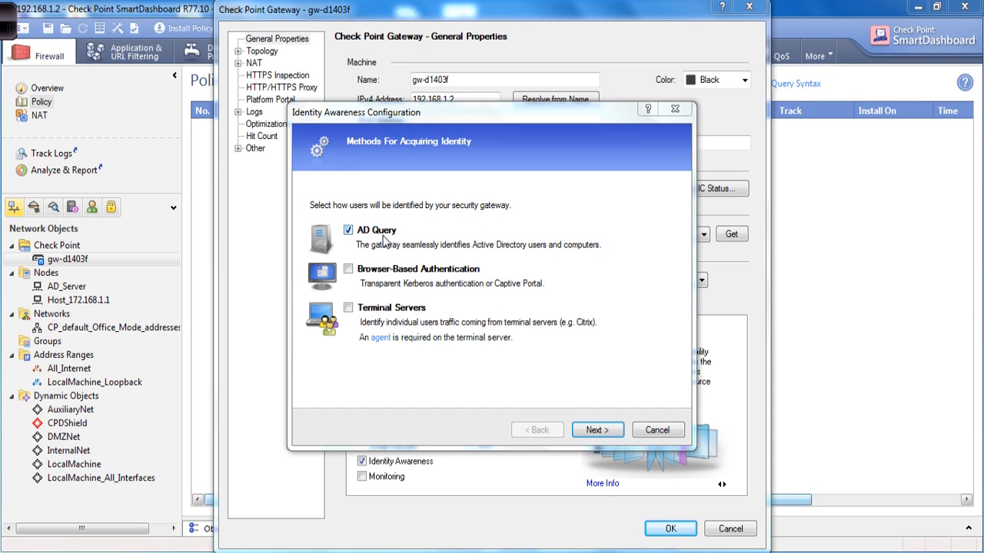
# Choose the networkshield.com domain, re-enter the directory password, and connect to Active Directory.
pyautogui.click(598, 431)
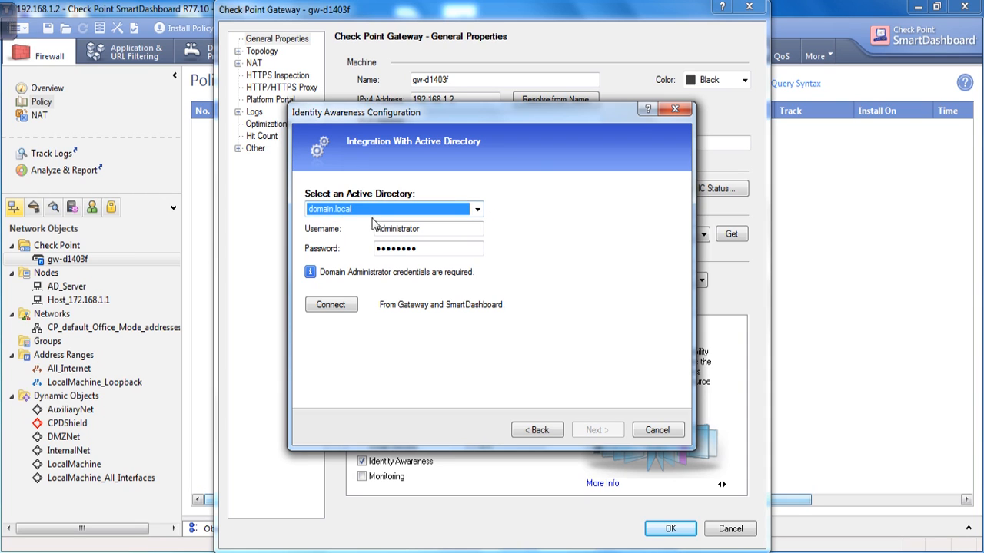
pyautogui.click(477, 211)
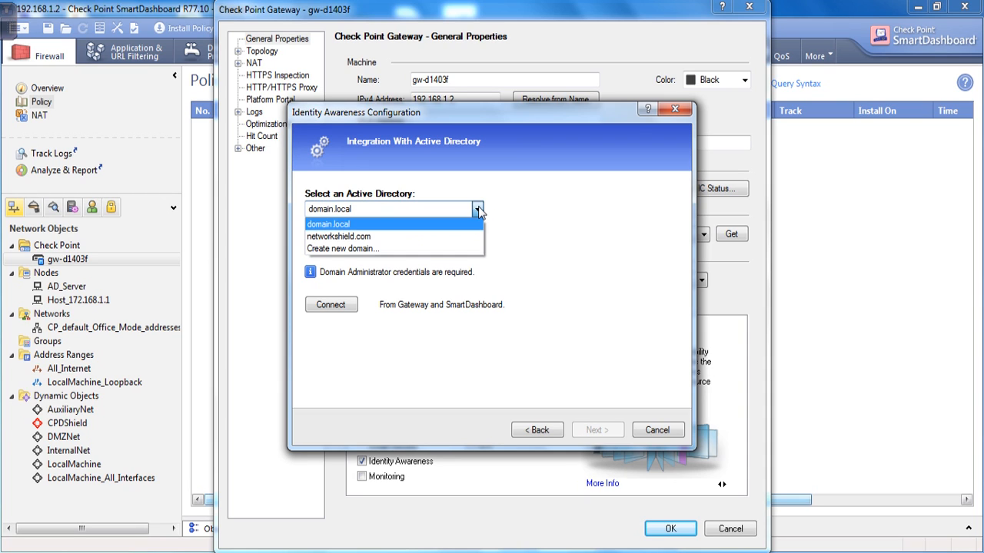
pyautogui.click(357, 238)
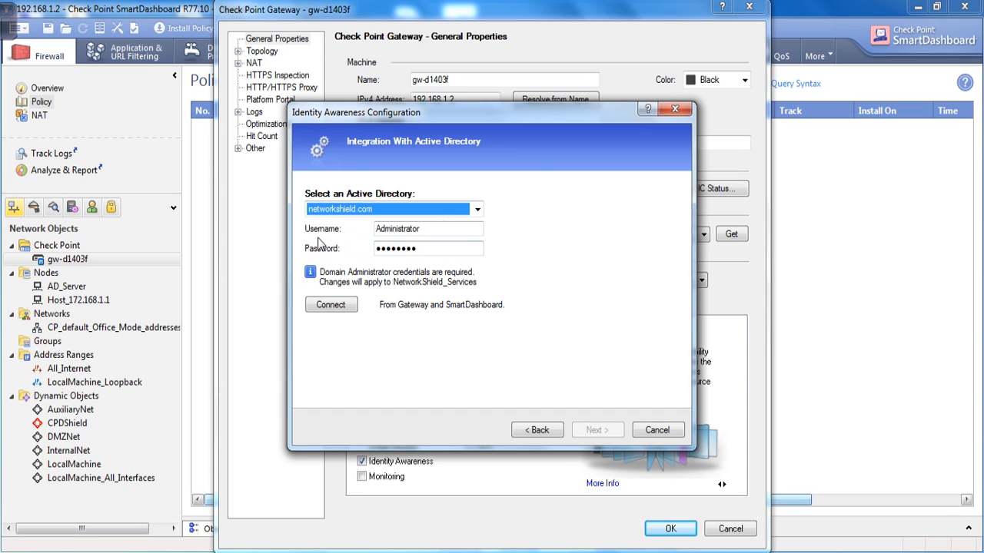
pyautogui.moveTo(424, 254); pyautogui.dragTo(359, 253)
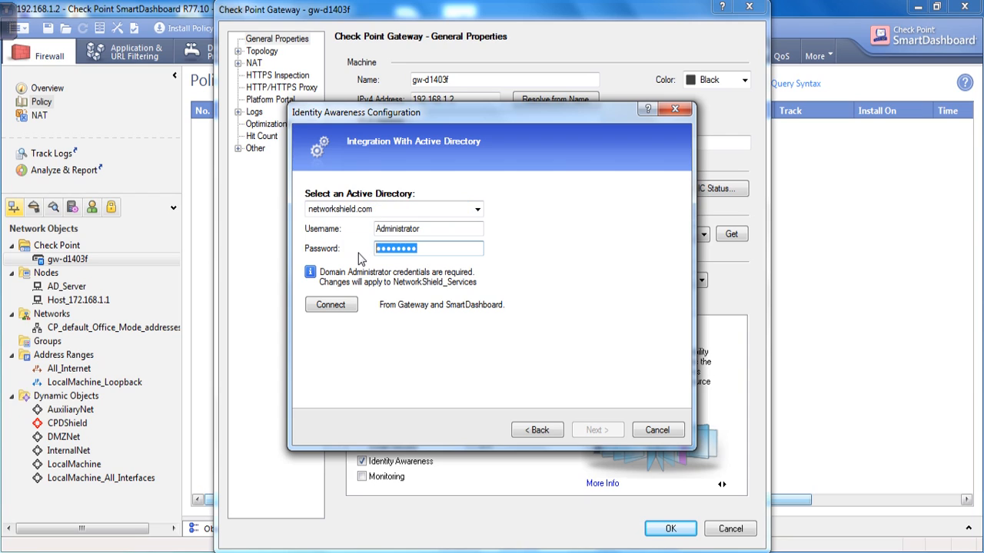
pyautogui.press('BackSpace')
pyautogui.write('password1')
pyautogui.click(338, 305)
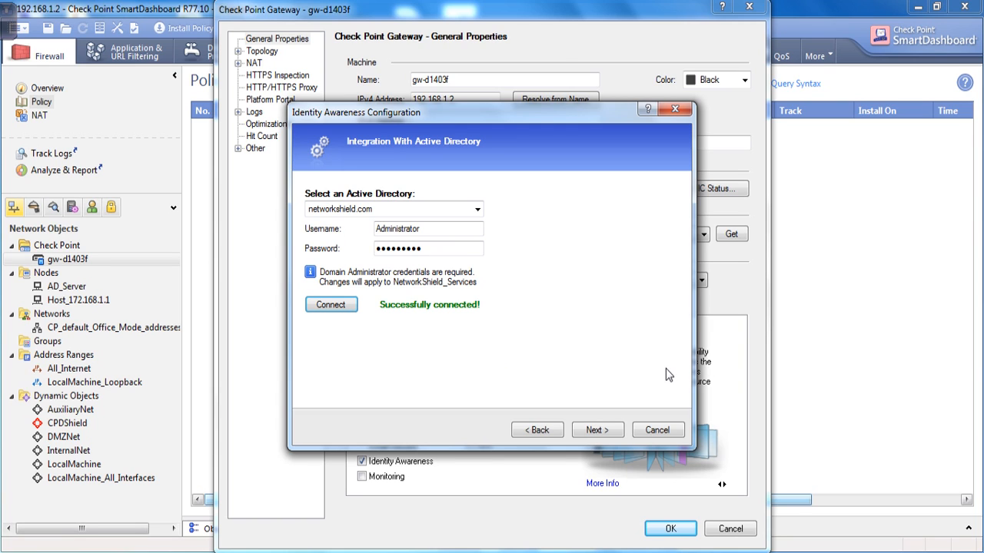
# Complete the Identity Awareness wizard and save gw-d1403f's gateway properties.
pyautogui.click(594, 431)
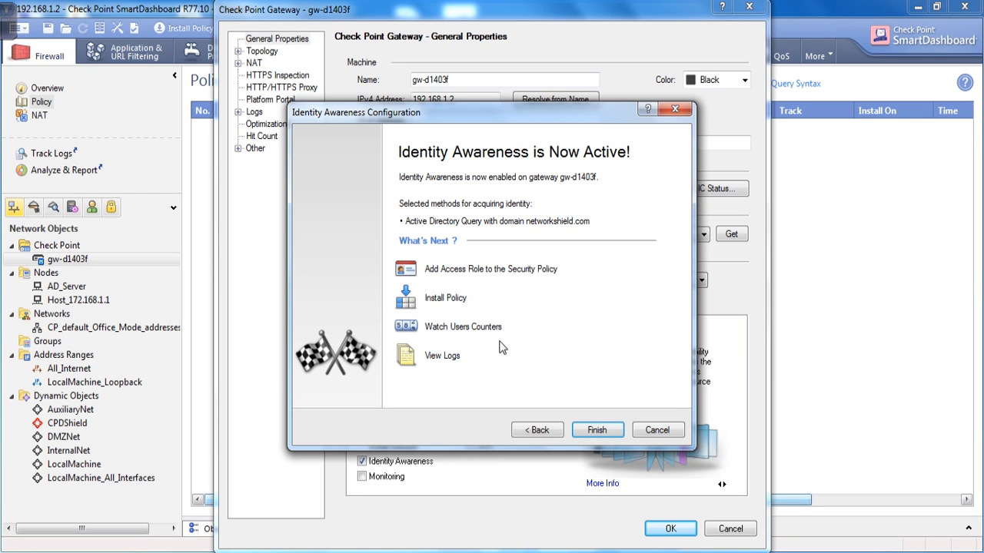
pyautogui.click(597, 431)
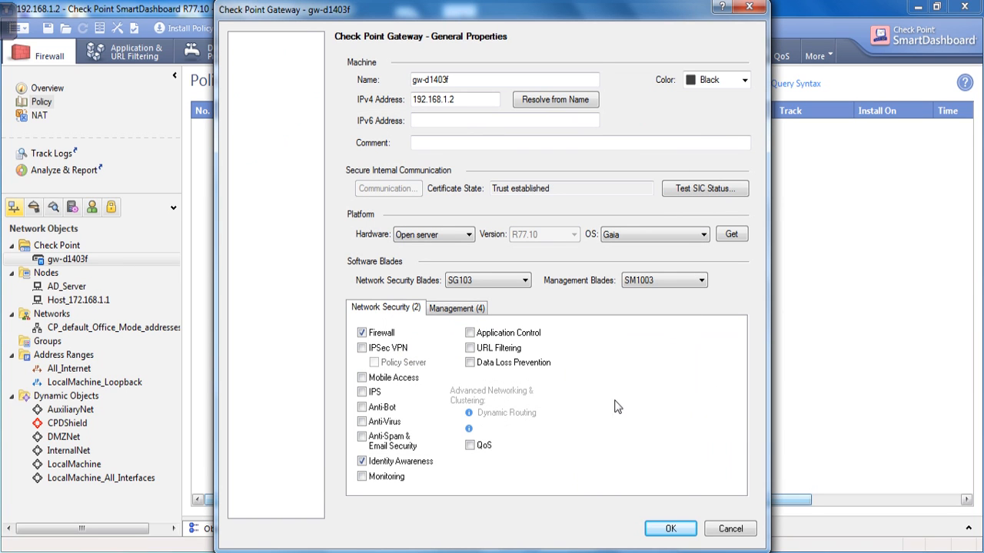
pyautogui.click(679, 528)
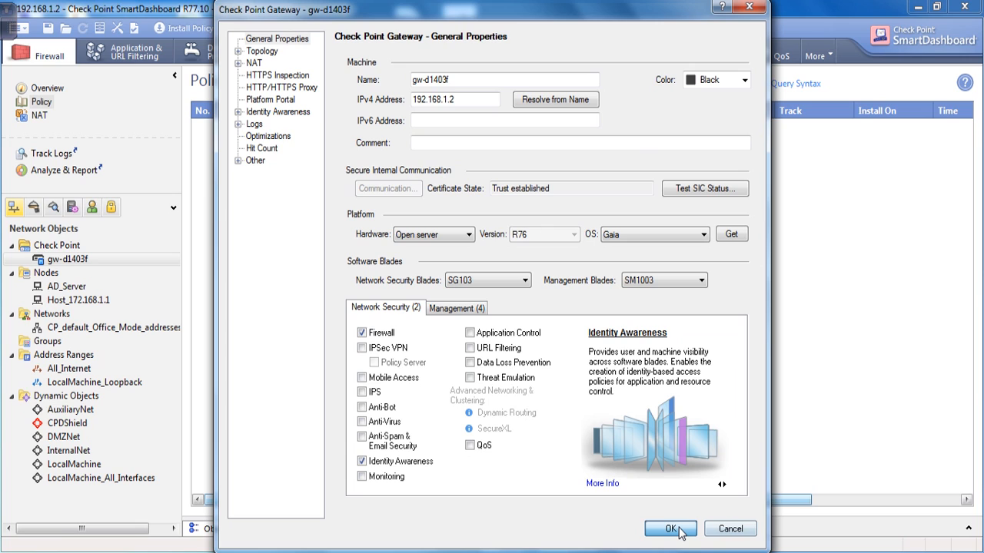
pyautogui.click(675, 529)
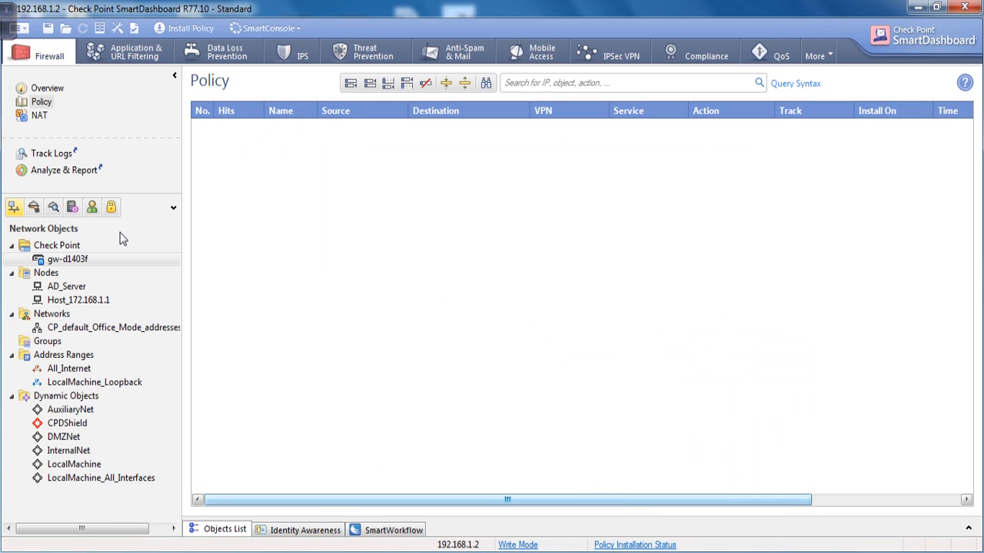
# Show Users and Administrators and expand NetworkShield_Services down to com > networkshield.
pyautogui.click(72, 209)
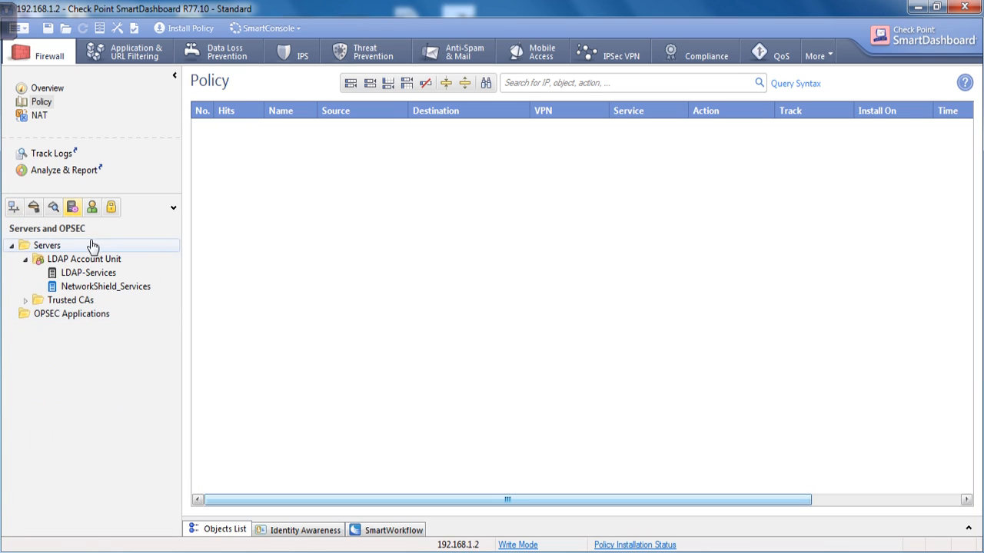
pyautogui.click(92, 209)
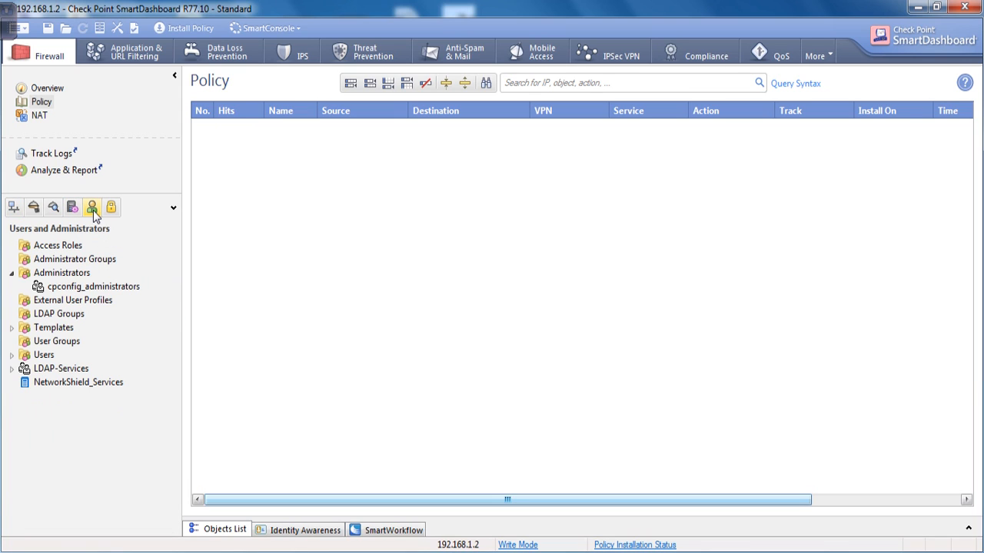
pyautogui.click(91, 383)
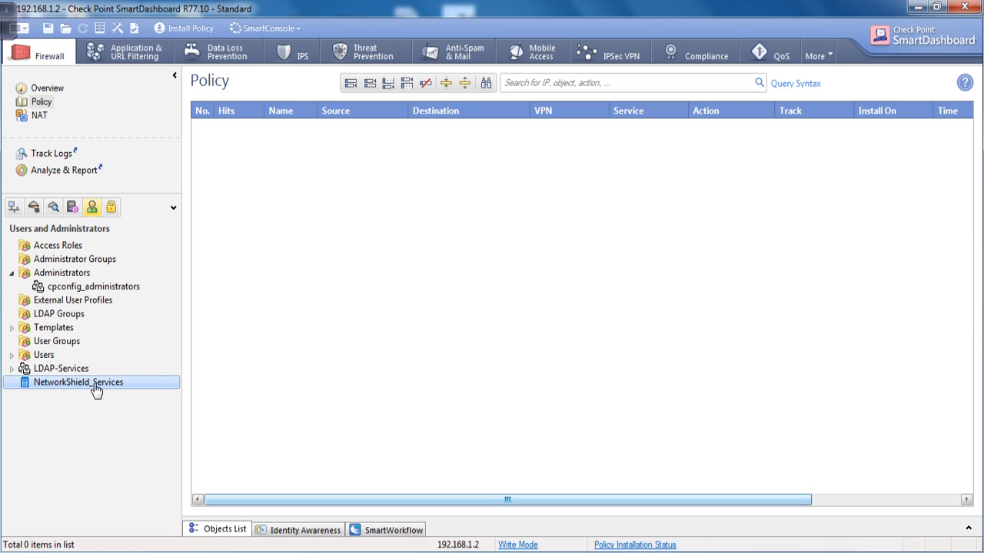
pyautogui.doubleClick(93, 384)
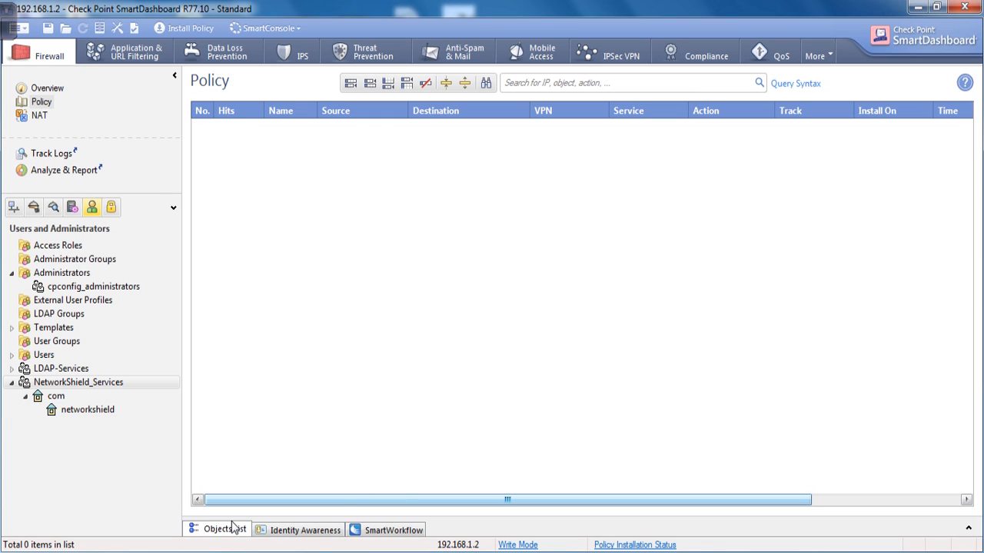
pyautogui.click(5, 29)
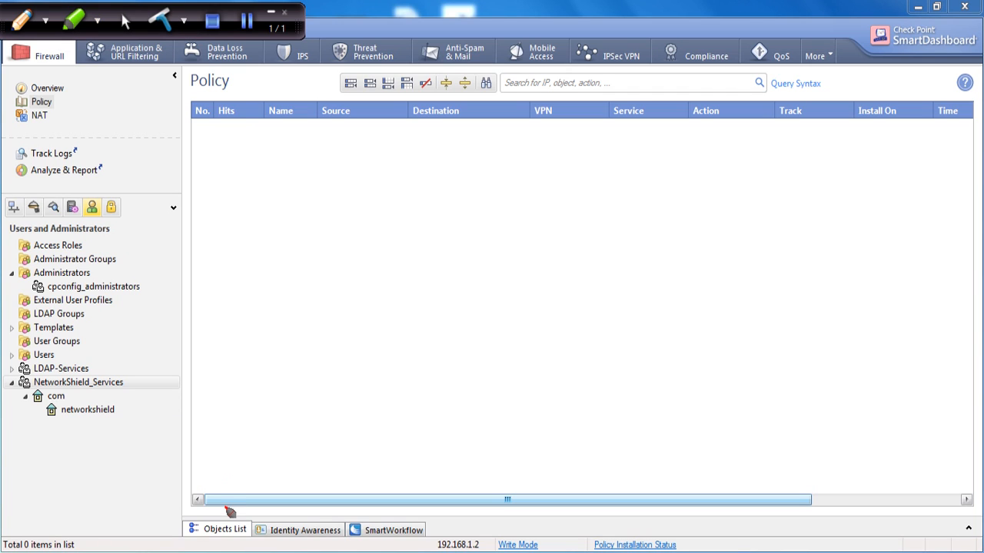
pyautogui.moveTo(229, 509)
pyautogui.mouseDown()
pyautogui.moveTo(230, 552)
pyautogui.moveTo(257, 530)
pyautogui.moveTo(193, 509)
pyautogui.mouseUp()
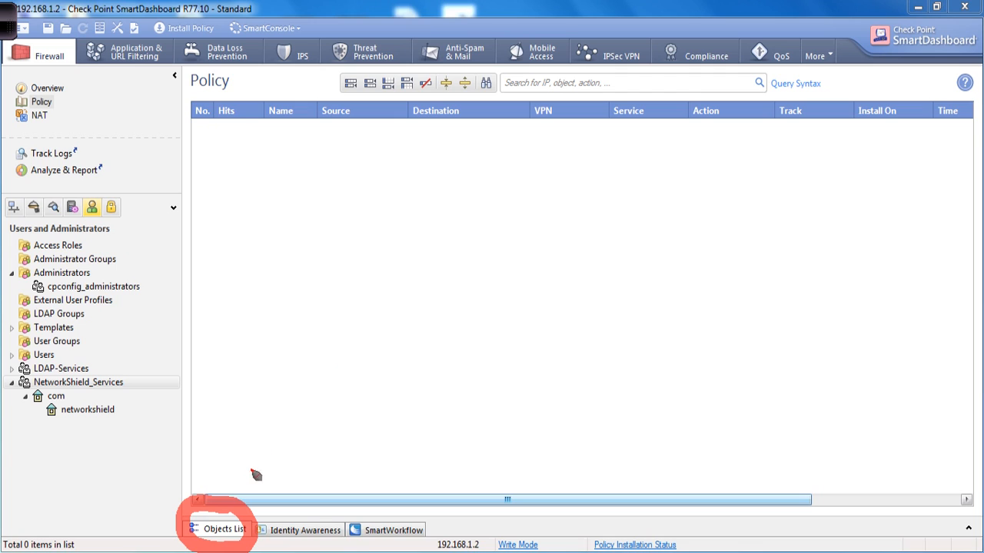
# Show the Objects List for Users and Administrators, sorted by DN, with networkshield entries loaded.
pyautogui.click(230, 528)
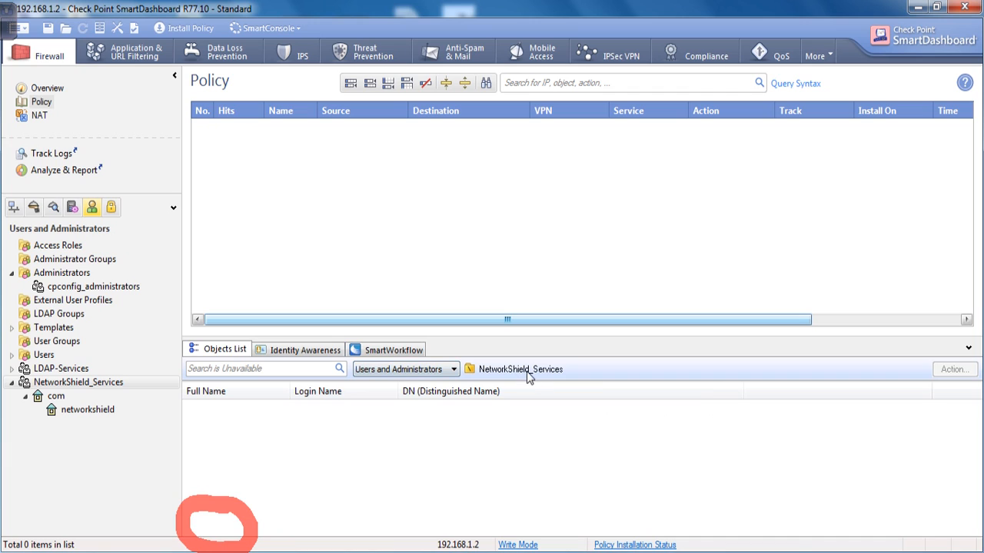
pyautogui.click(454, 369)
pyautogui.click(456, 373)
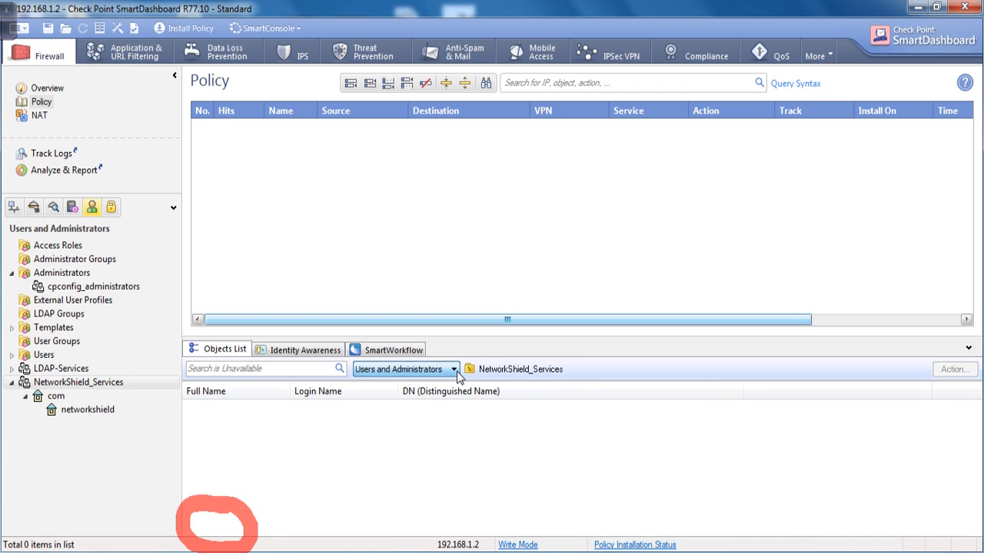
pyautogui.click(261, 394)
pyautogui.click(449, 395)
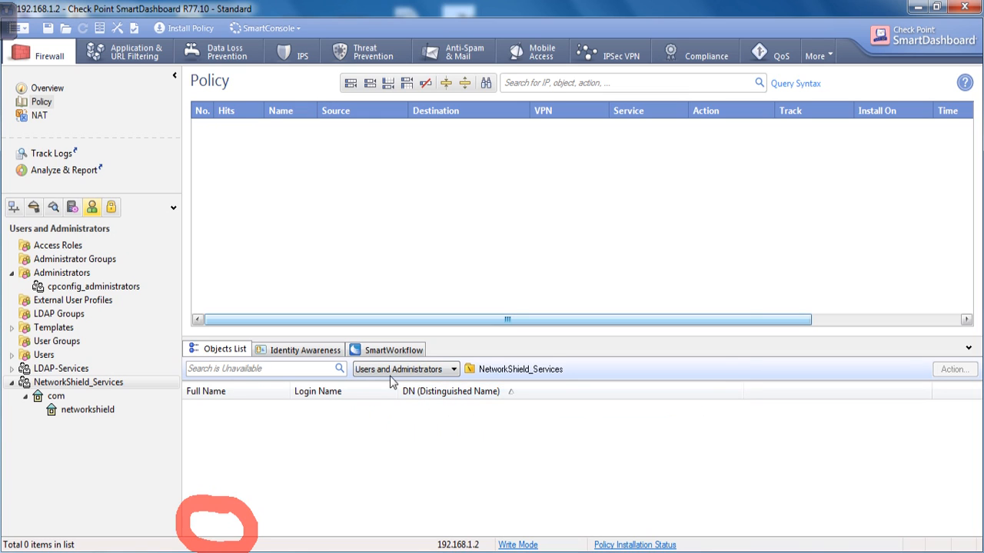
pyautogui.click(468, 371)
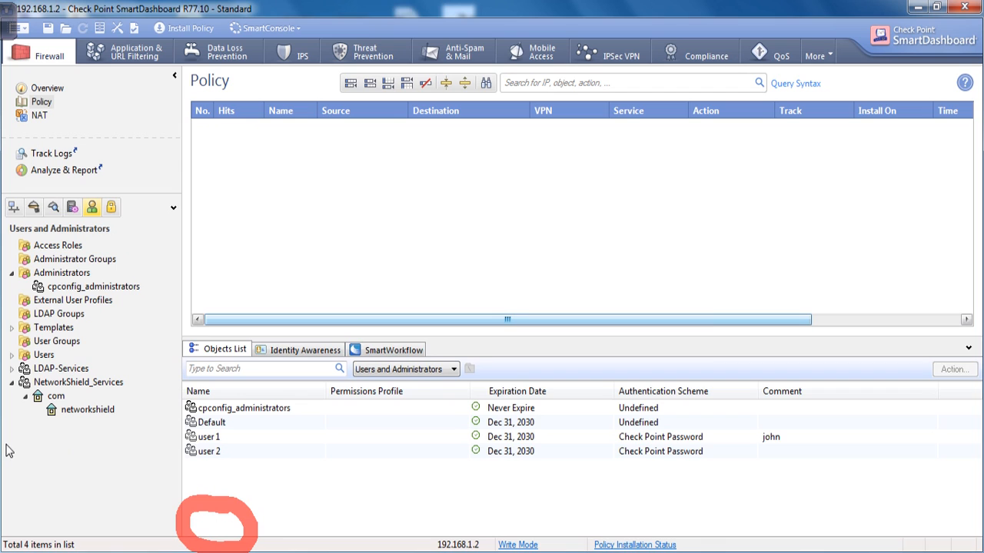
pyautogui.click(76, 412)
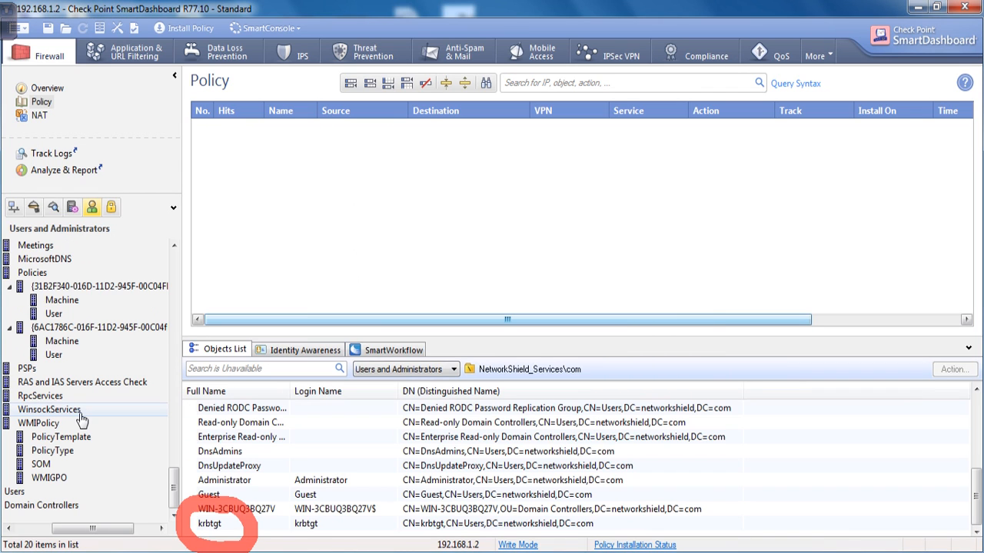
pyautogui.click(433, 372)
pyautogui.click(486, 448)
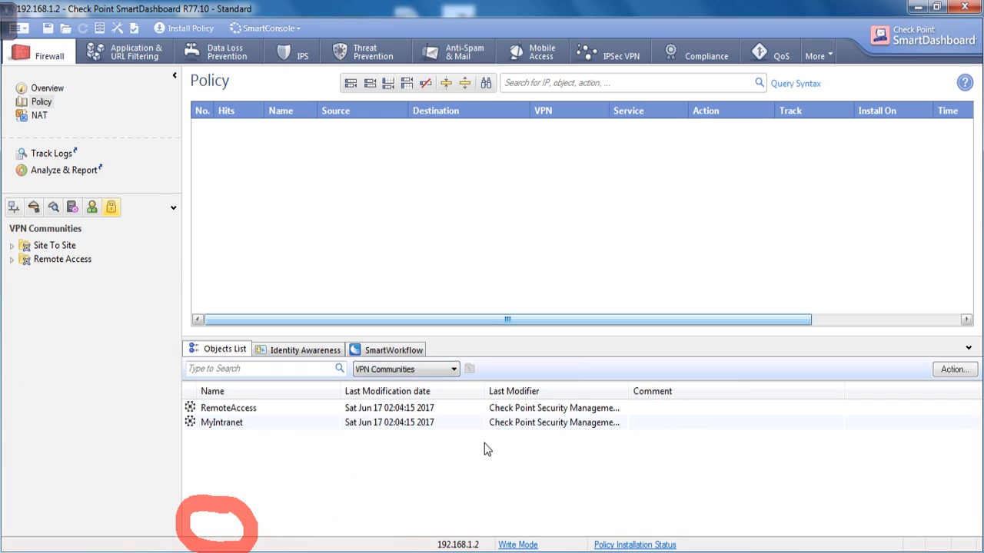
pyautogui.click(416, 372)
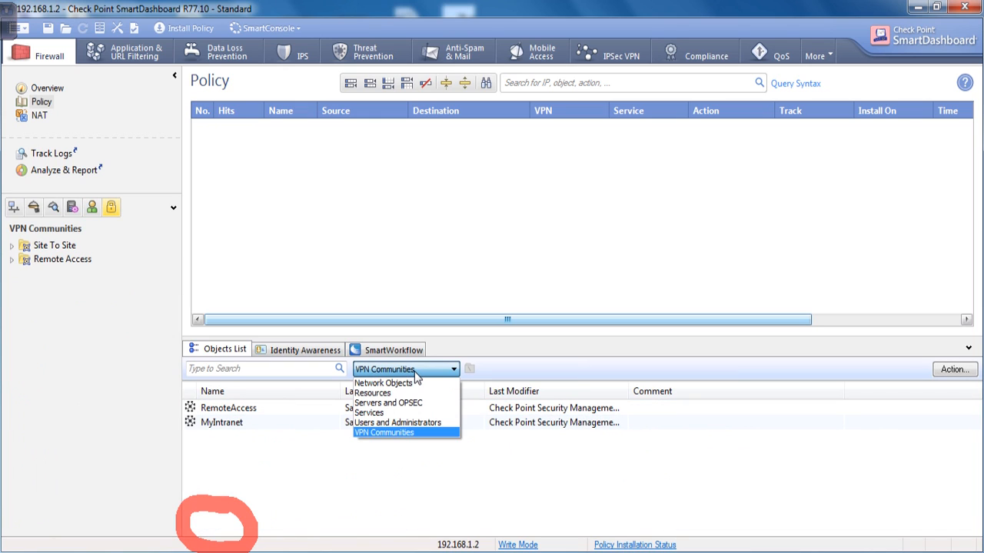
pyautogui.click(408, 424)
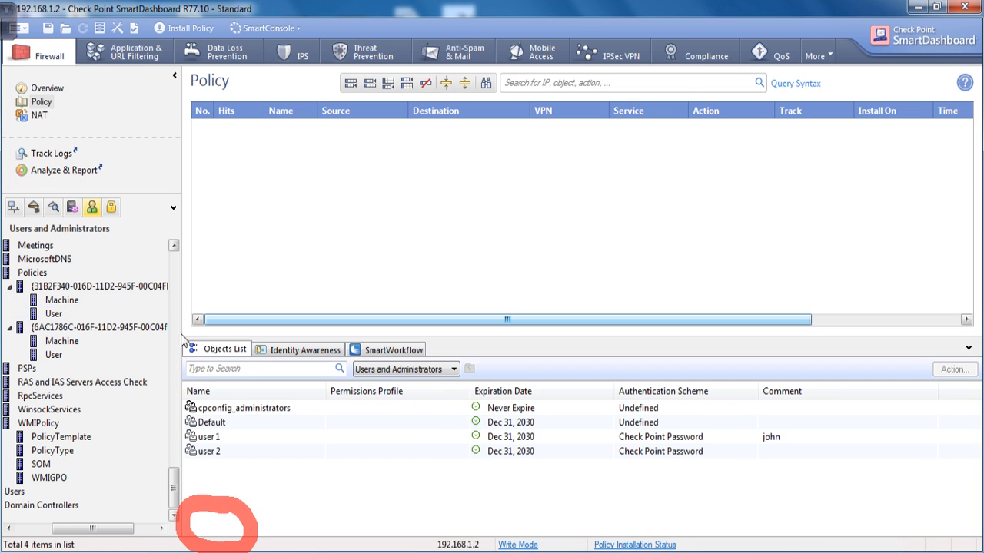
# Browse the networkshield tree nodes, revealing System, Policies, Users and Domain Controllers.
pyautogui.moveTo(174, 475); pyautogui.dragTo(180, 293)
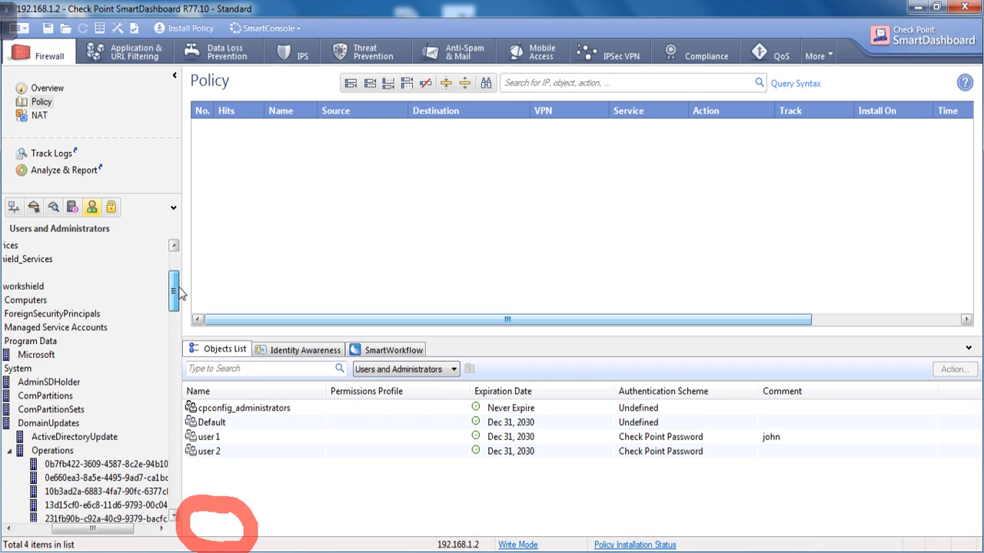
pyautogui.click(46, 341)
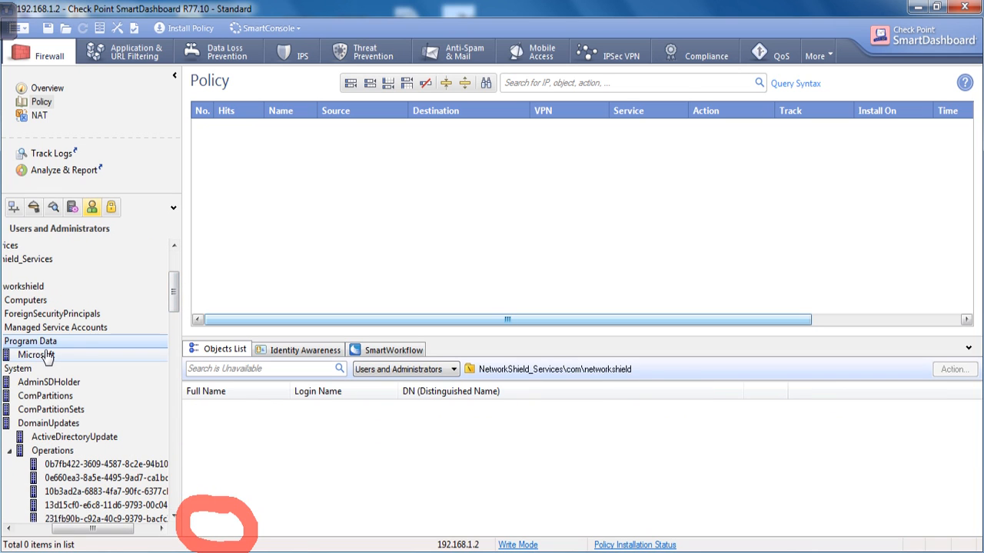
pyautogui.click(40, 286)
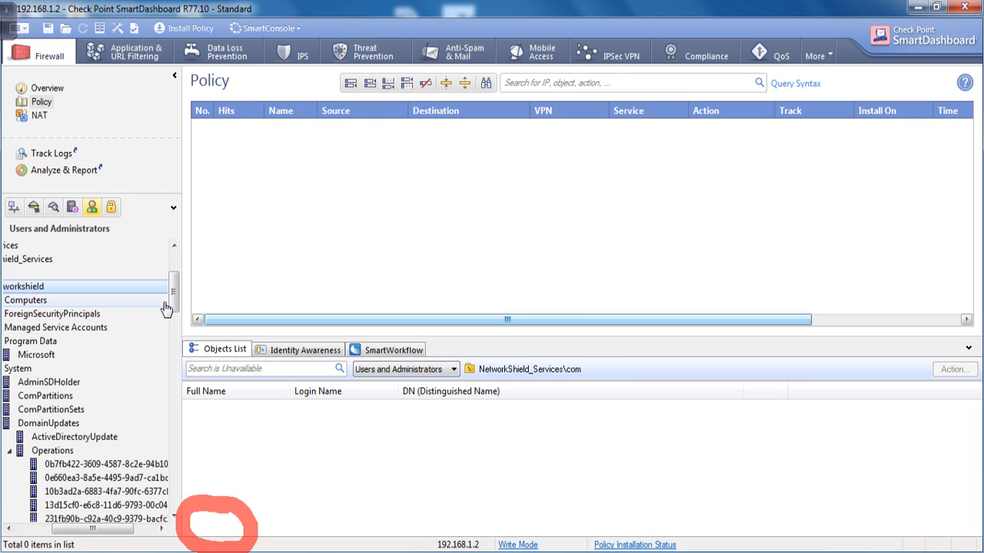
pyautogui.scroll(1, 162, 307)
pyautogui.moveTo(105, 529); pyautogui.dragTo(65, 529)
pyautogui.click(90, 329)
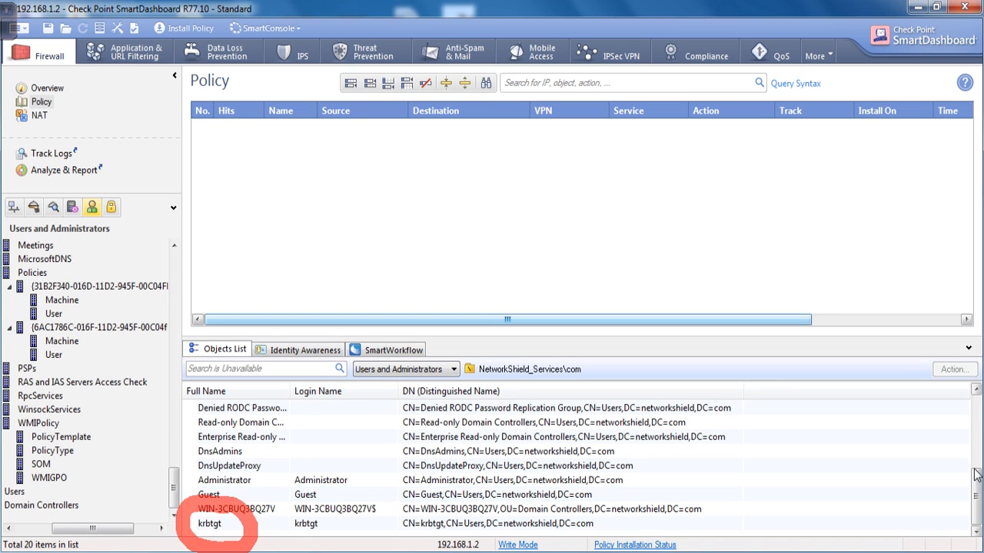
pyautogui.scroll(2, 976, 476)
pyautogui.scroll(-2, 976, 476)
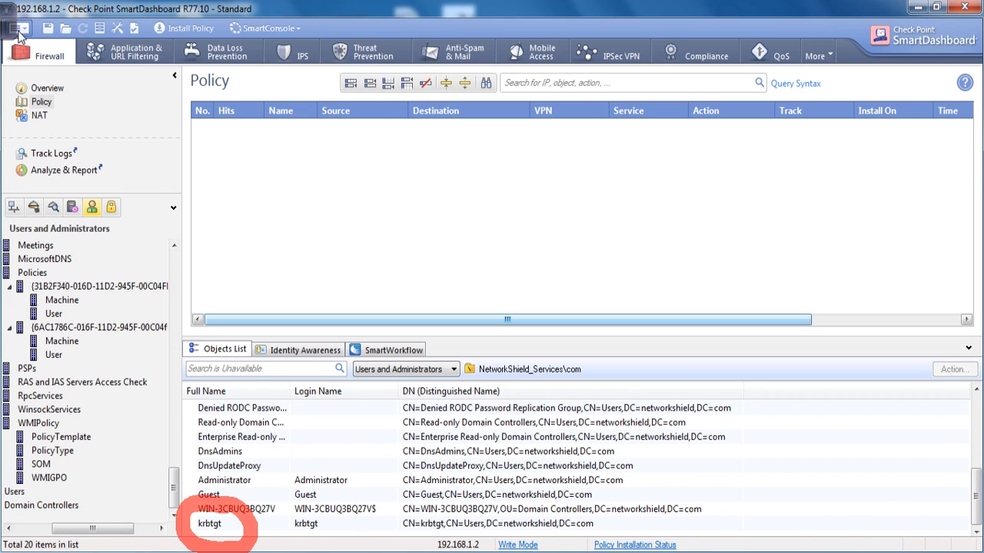
pyautogui.click(17, 33)
pyautogui.click(163, 21)
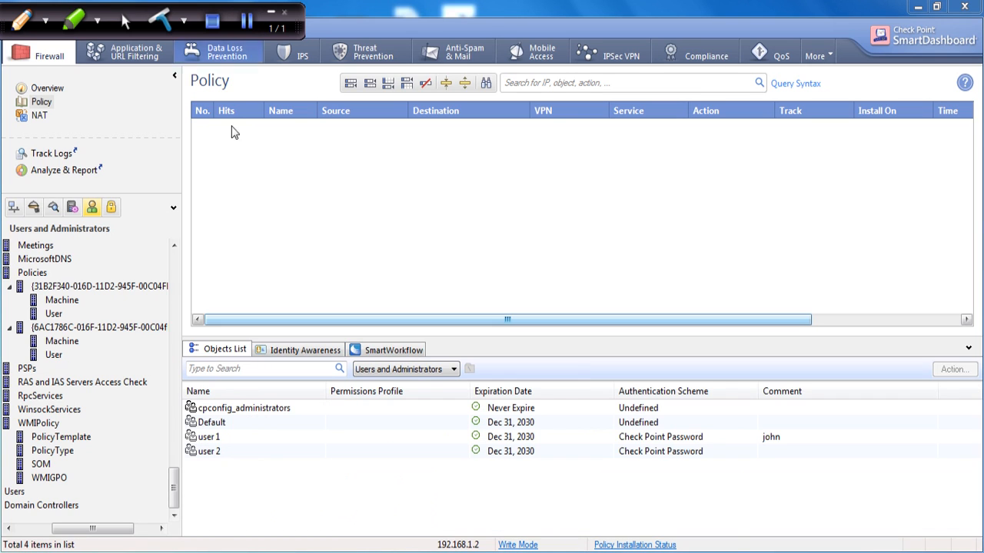
# Collapse NetworkShield_Services, return to the Network Objects tree, and drag the objects list closed.
pyautogui.moveTo(174, 492); pyautogui.dragTo(192, 270)
pyautogui.moveTo(92, 529); pyautogui.dragTo(56, 529)
pyautogui.click(12, 383)
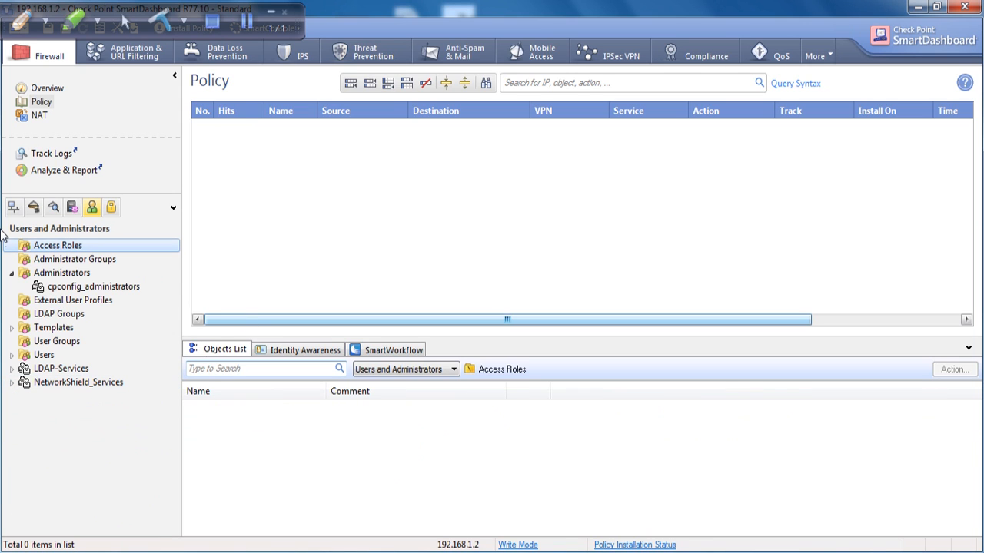
pyautogui.click(13, 209)
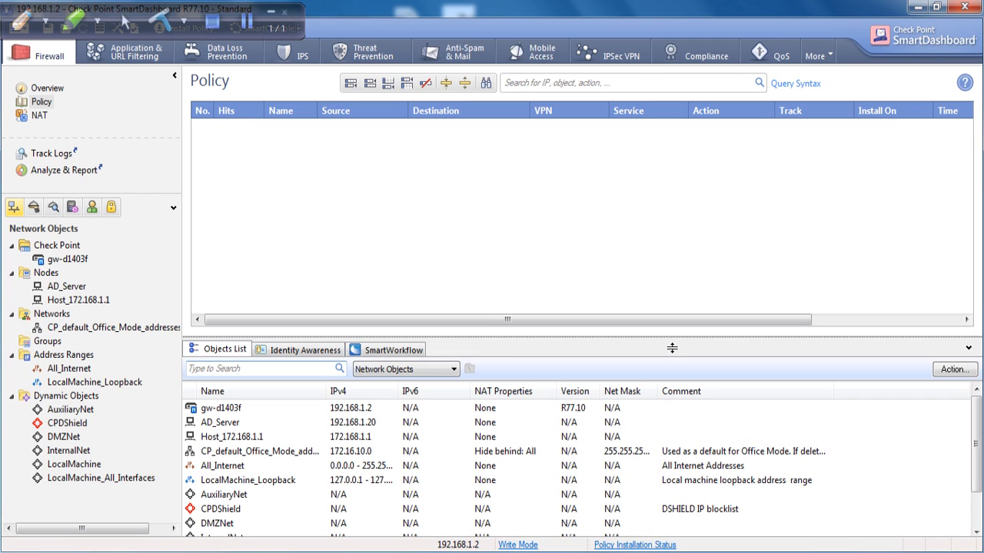
pyautogui.moveTo(671, 348); pyautogui.dragTo(676, 530)
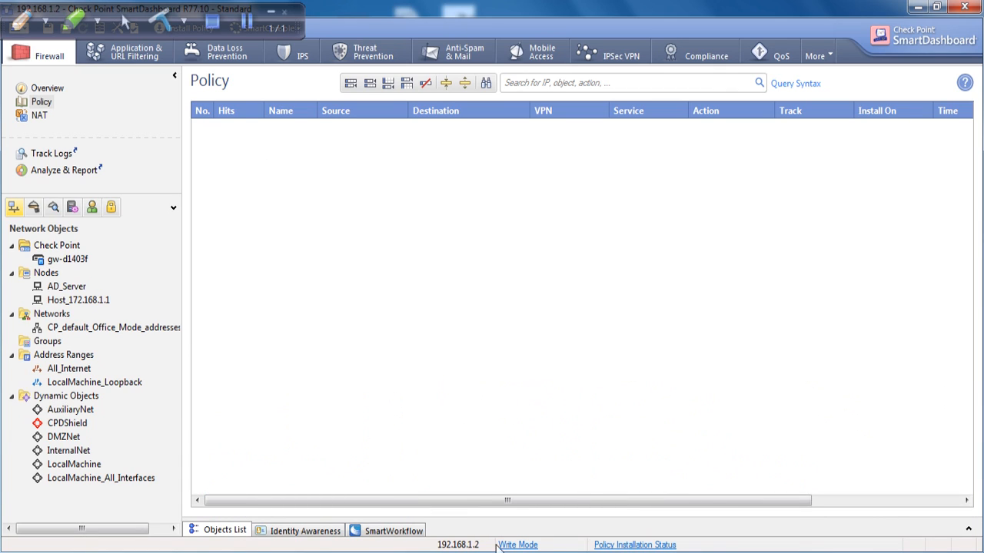
pyautogui.click(269, 14)
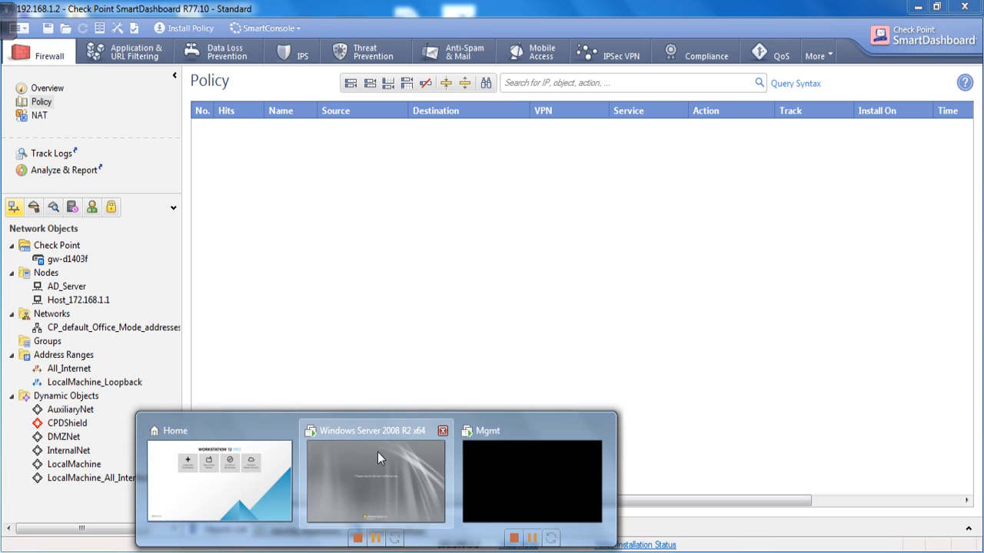
# Switch to the Windows Server 2008 R2 VM and show it full-screen with Server Manager.
pyautogui.click(377, 452)
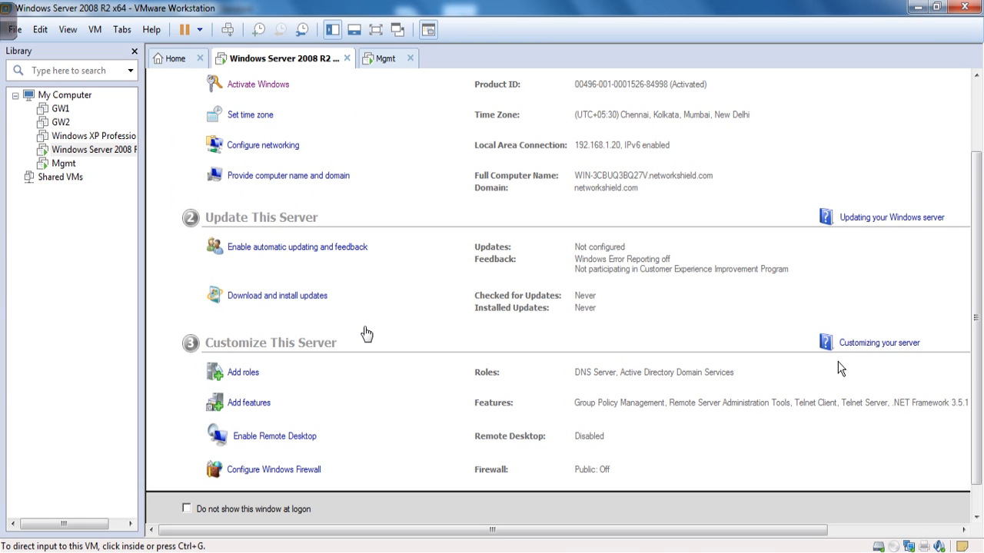
pyautogui.click(398, 31)
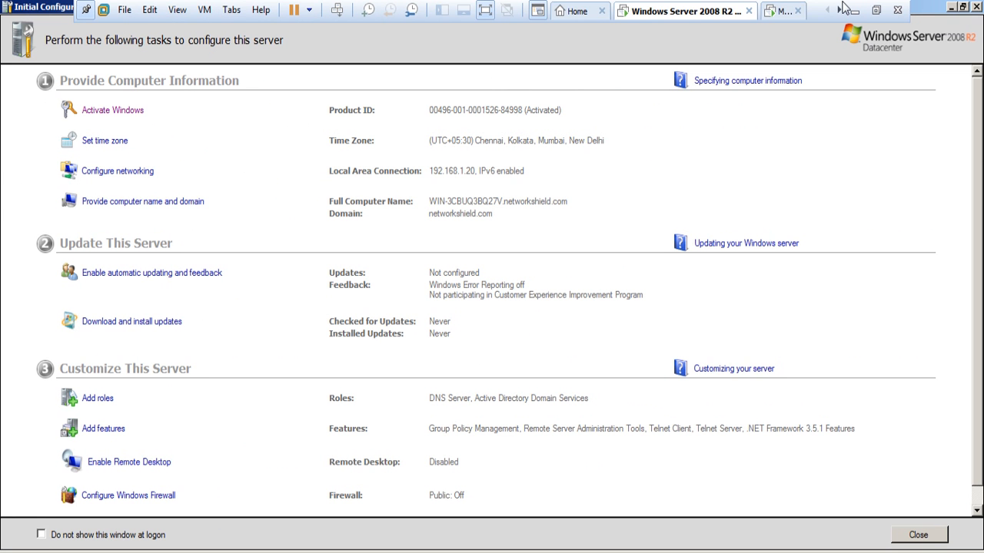
pyautogui.click(490, 14)
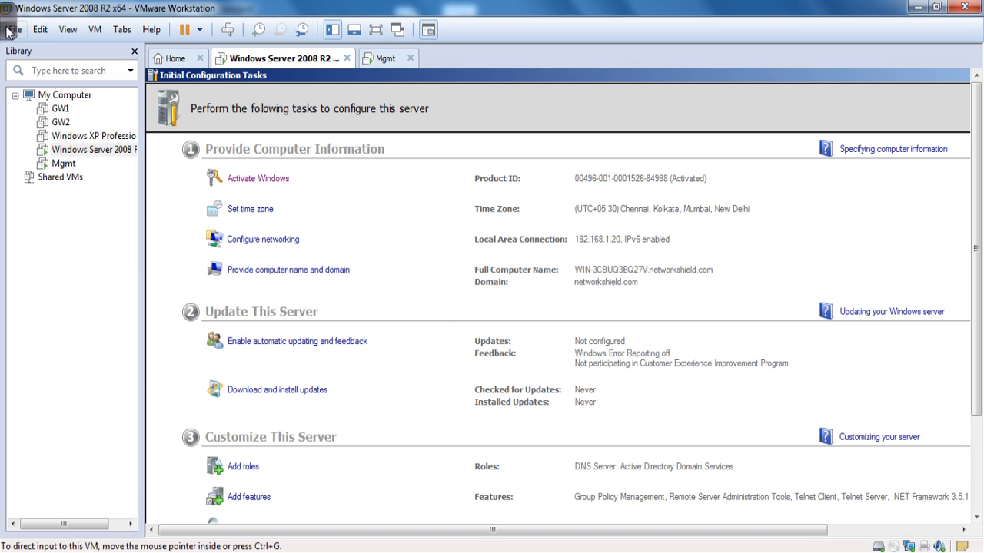
pyautogui.moveTo(8, 29)
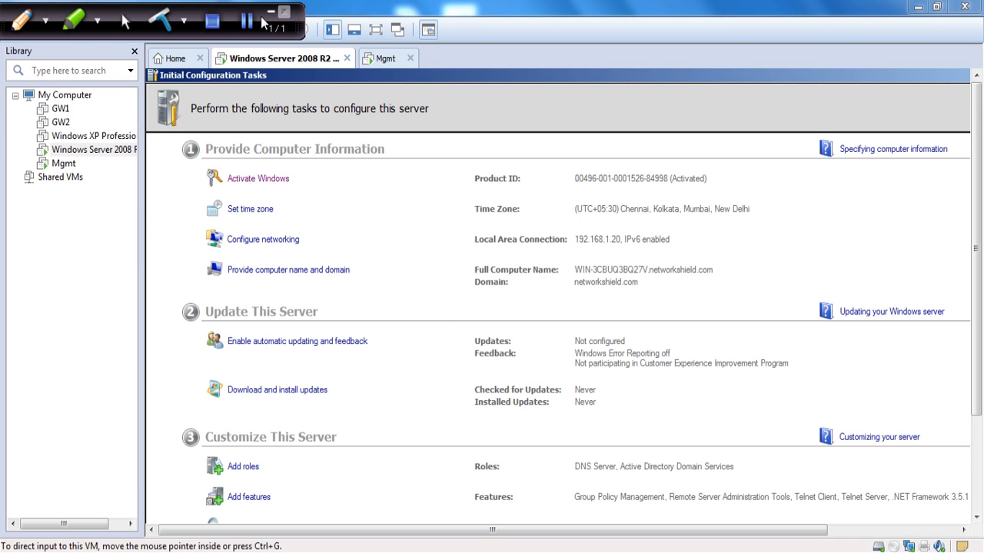
pyautogui.hotkey('ctrl', 'alt', 'Return')
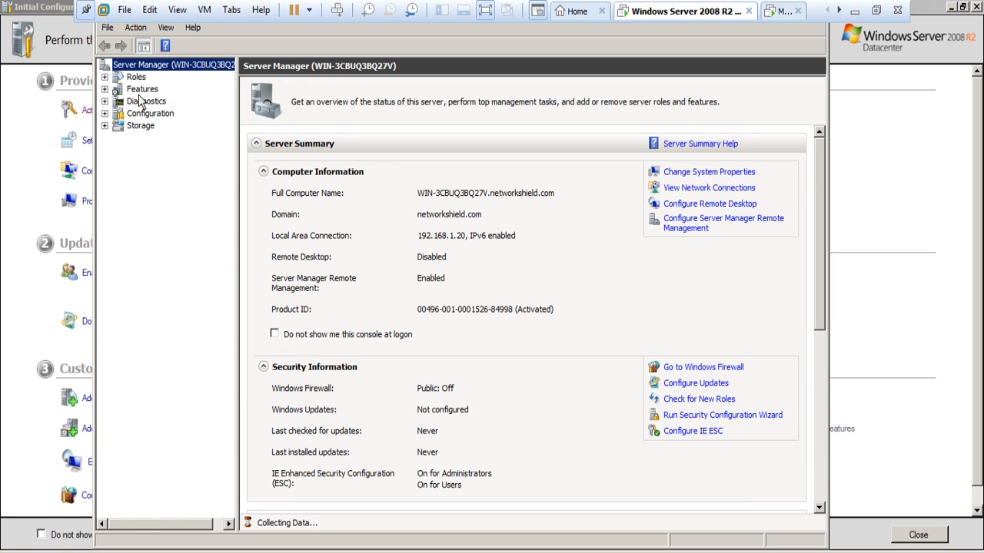
# Expand Roles > Active Directory Domain Services to list networkshield.com's Users container (18 objects).
pyautogui.click(105, 77)
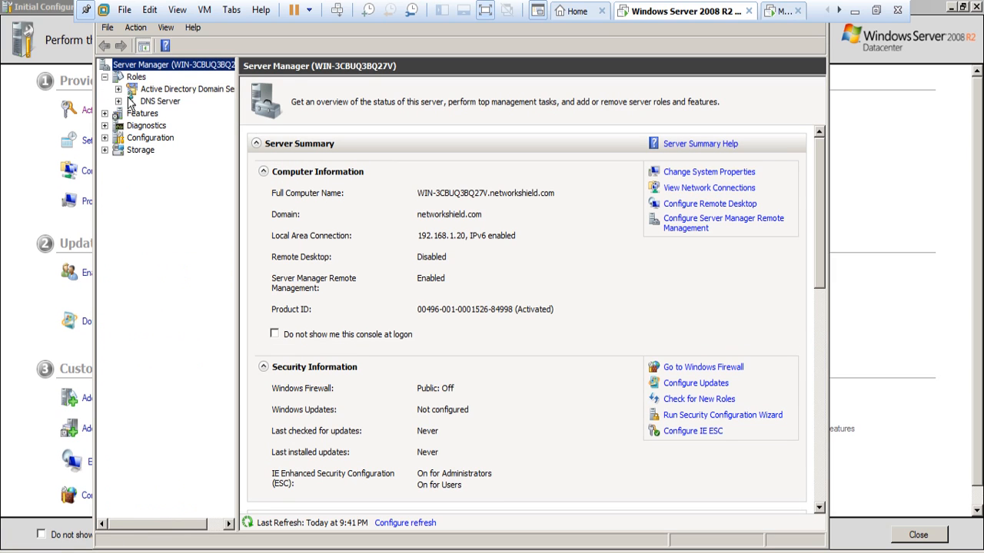
pyautogui.click(118, 90)
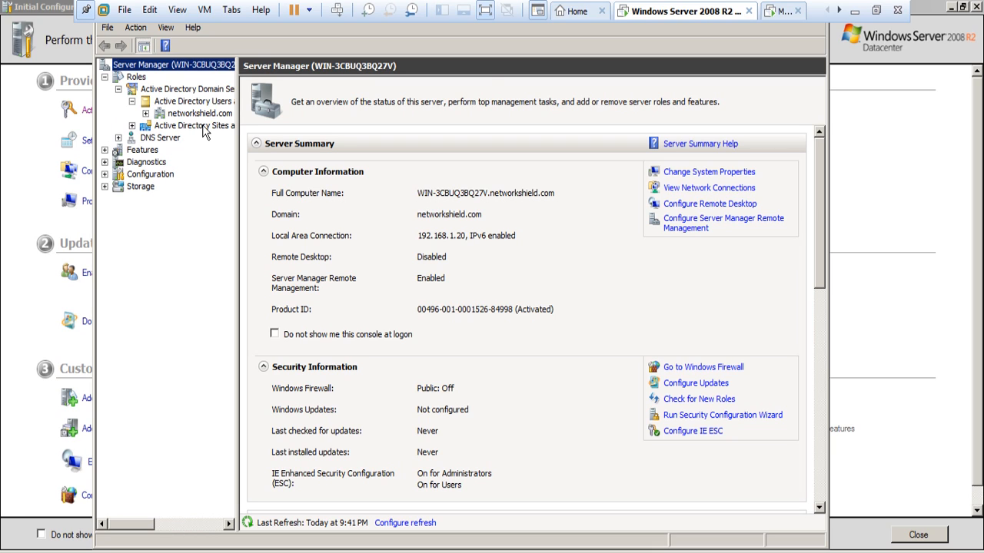
pyautogui.click(203, 116)
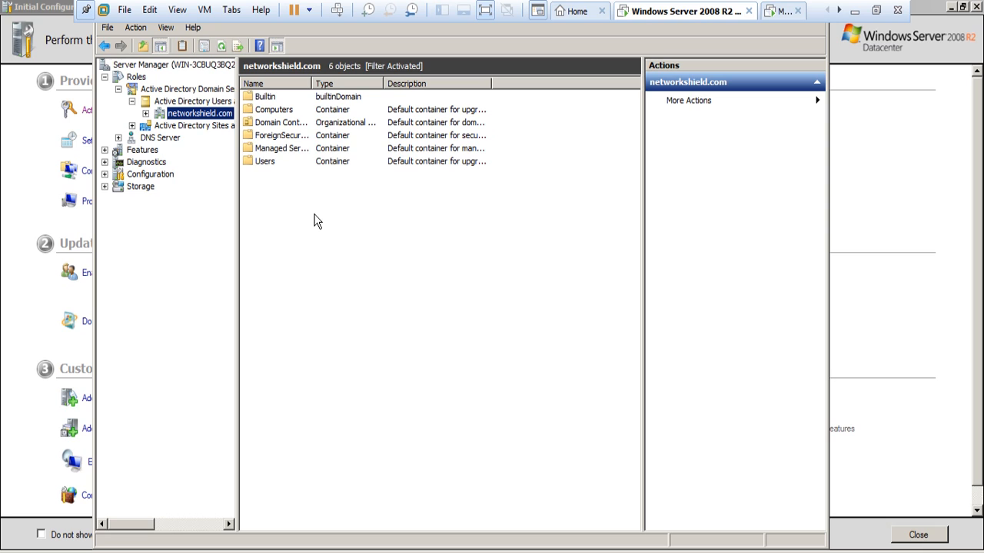
pyautogui.click(302, 113)
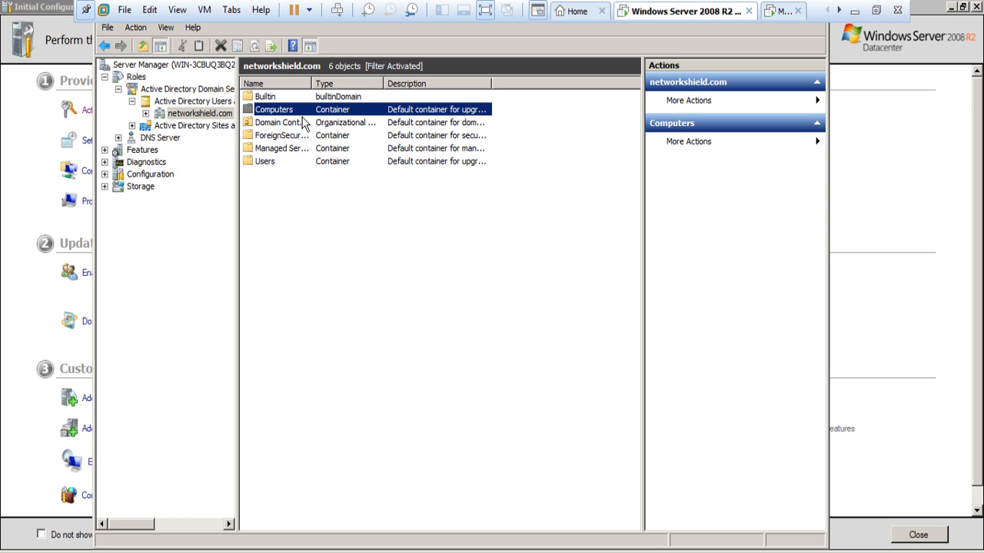
pyautogui.doubleClick(303, 115)
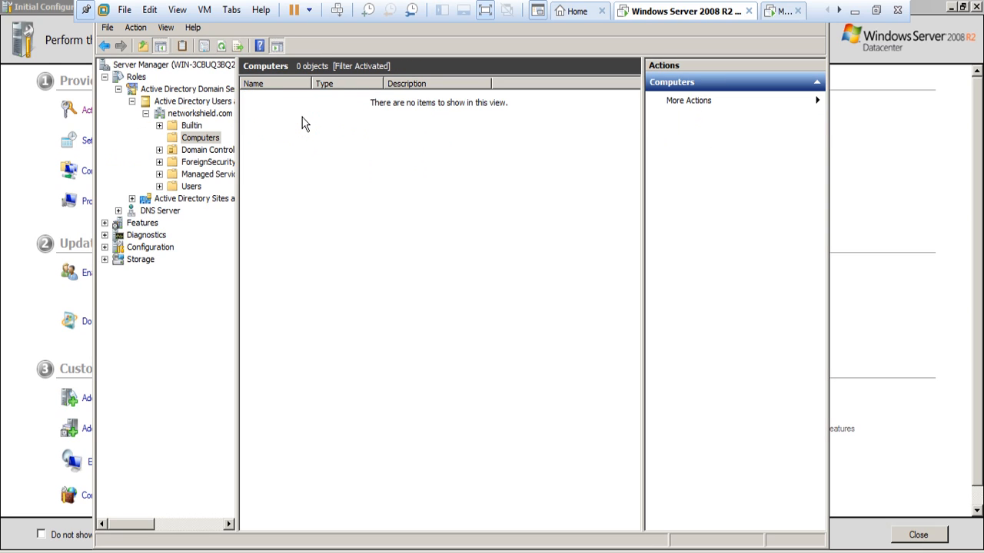
pyautogui.click(193, 188)
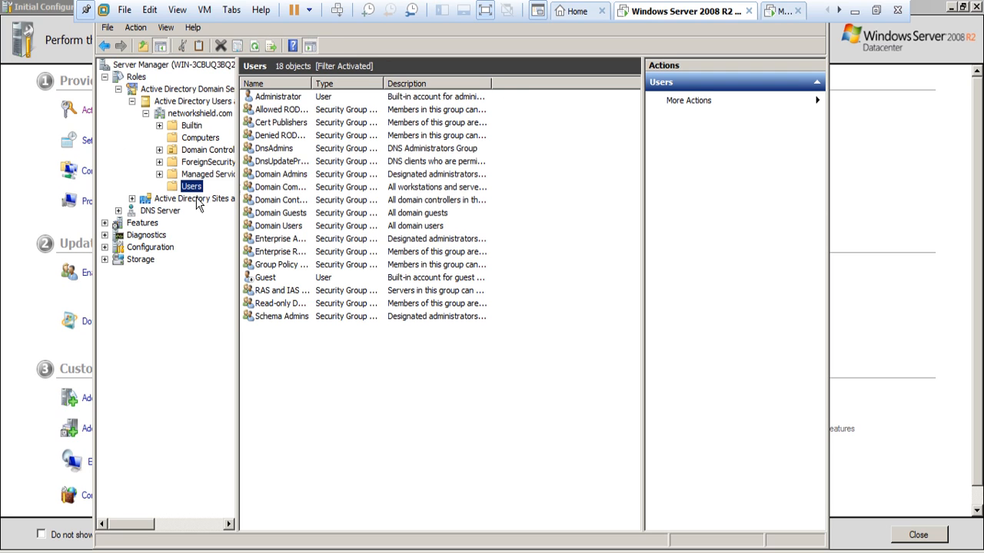
# Bring up the Users container's context menu with its New submenu.
pyautogui.click(292, 98)
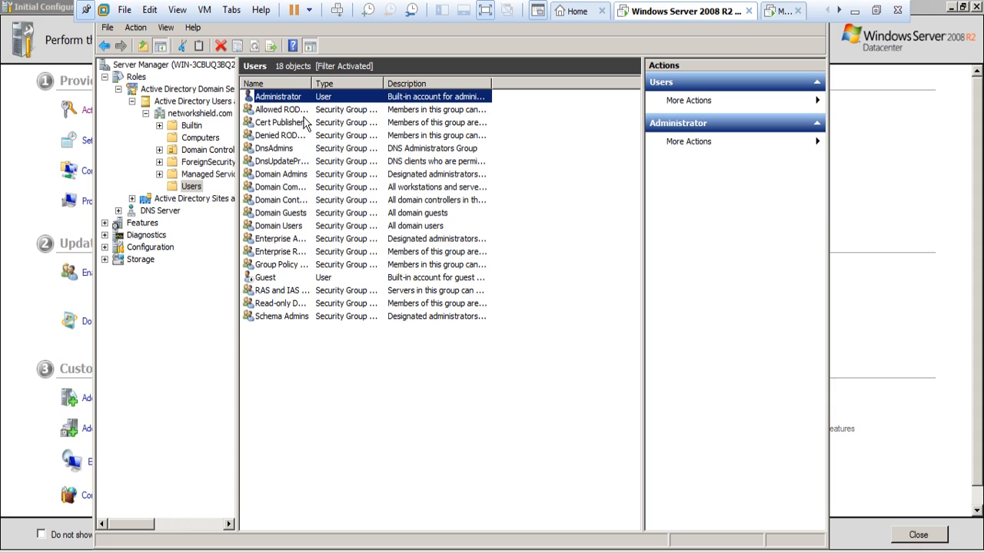
pyautogui.rightClick(274, 101)
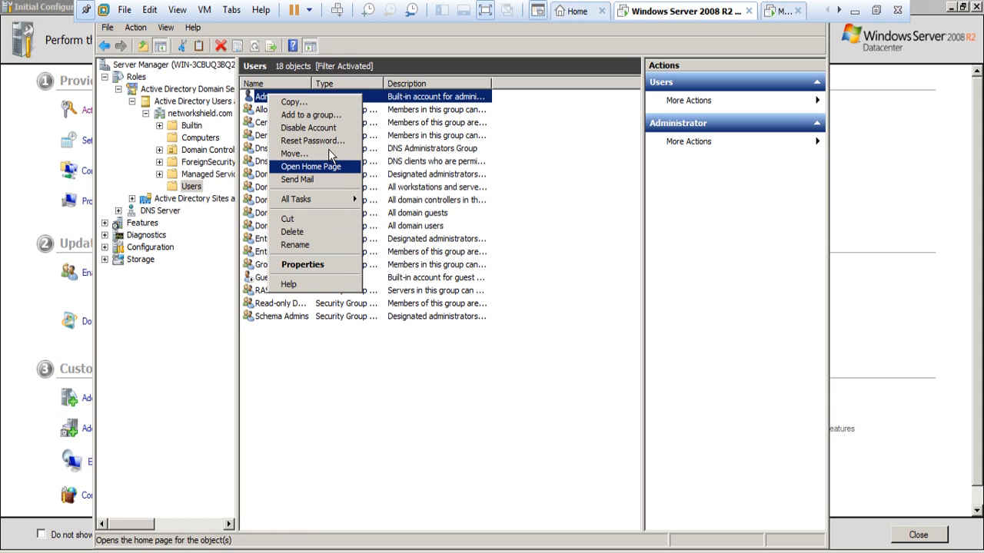
pyautogui.click(192, 187)
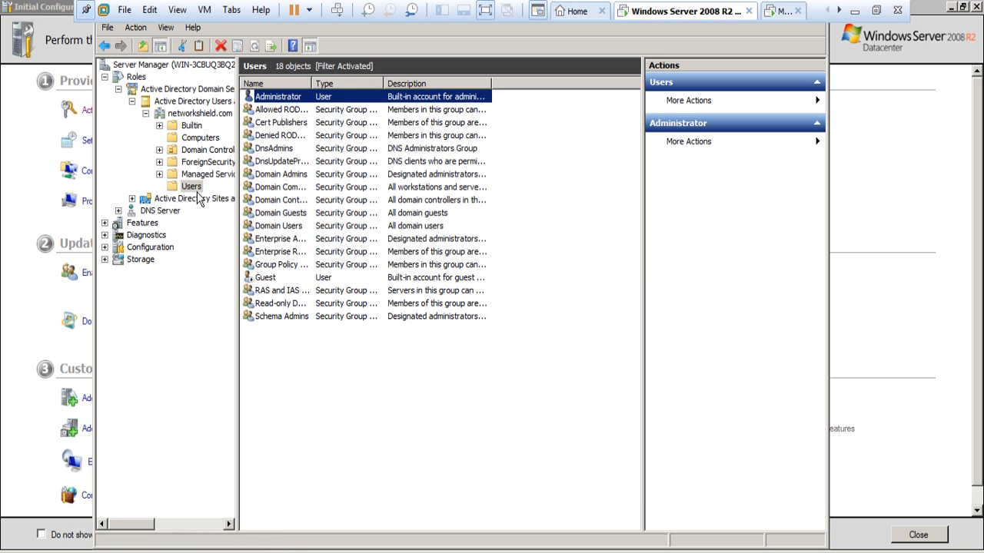
pyautogui.rightClick(191, 187)
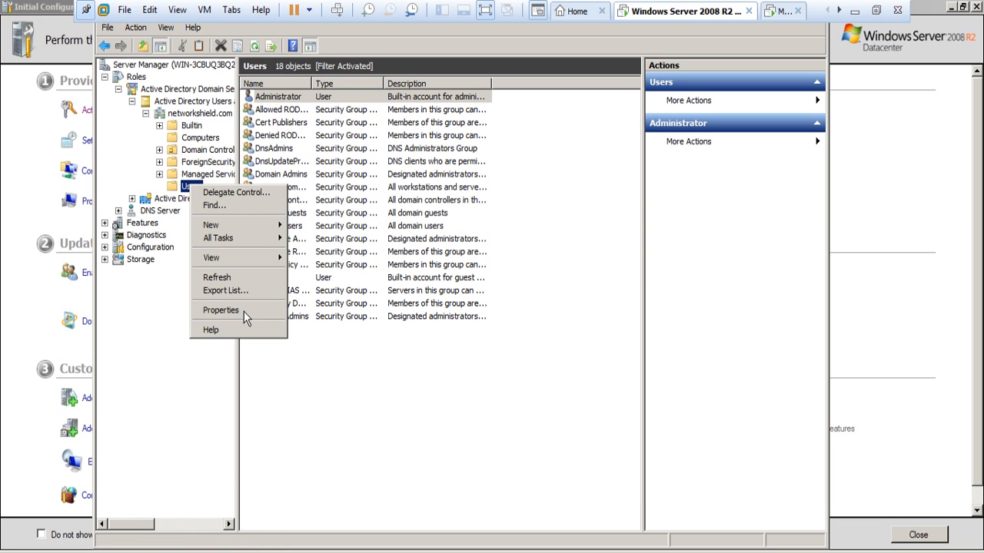
pyautogui.click(256, 227)
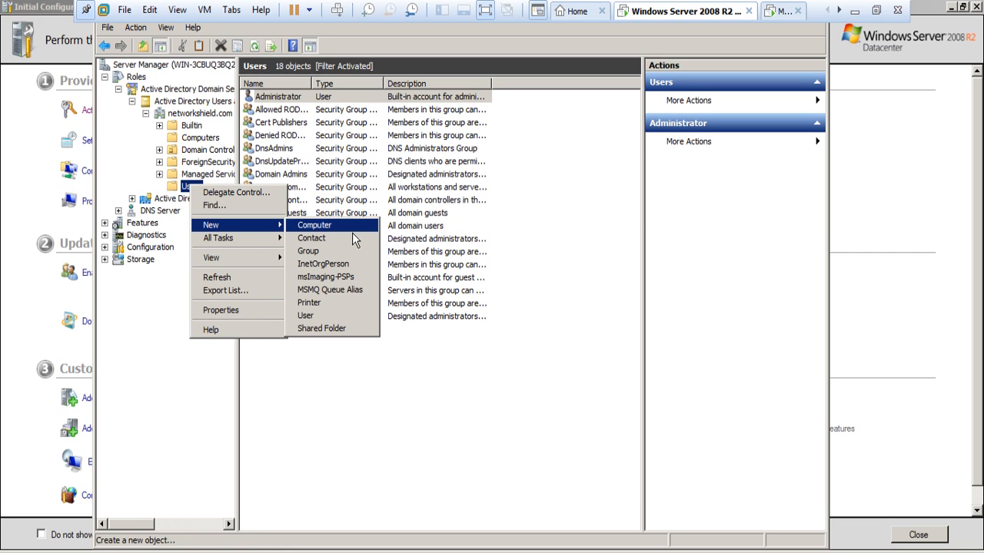
# Start a new user with first name and logon name user1.
pyautogui.click(341, 320)
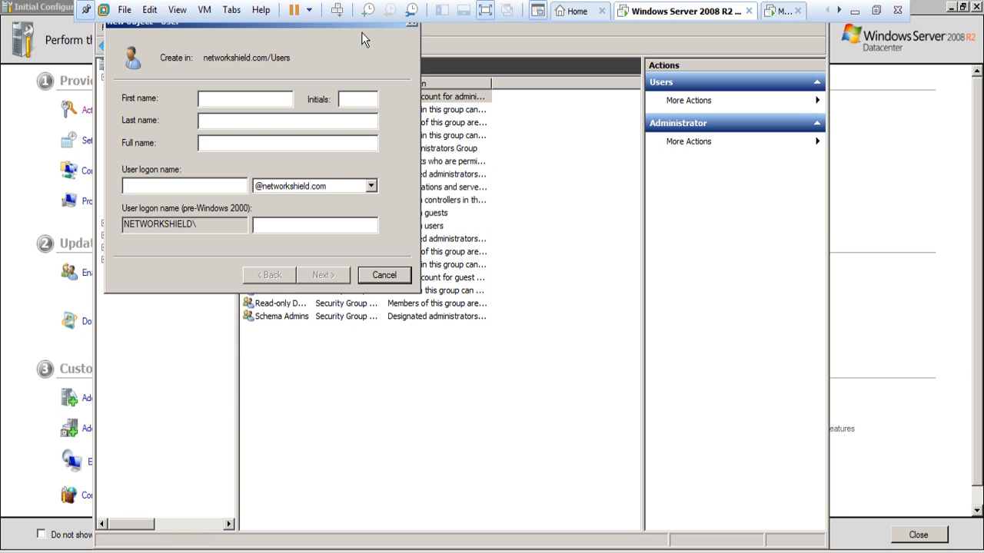
pyautogui.moveTo(361, 32); pyautogui.dragTo(543, 192)
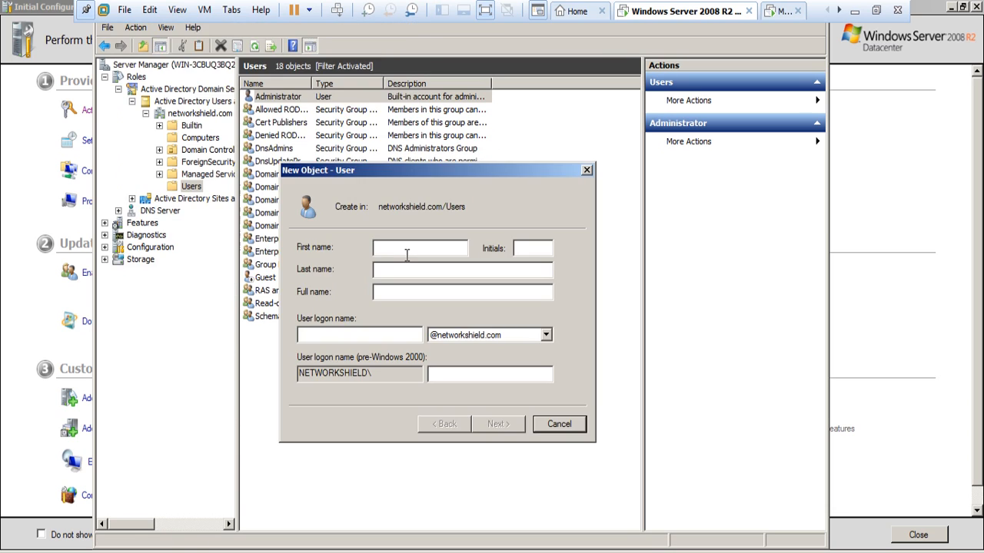
pyautogui.write('user1')
pyautogui.click(358, 336)
pyautogui.write('user')
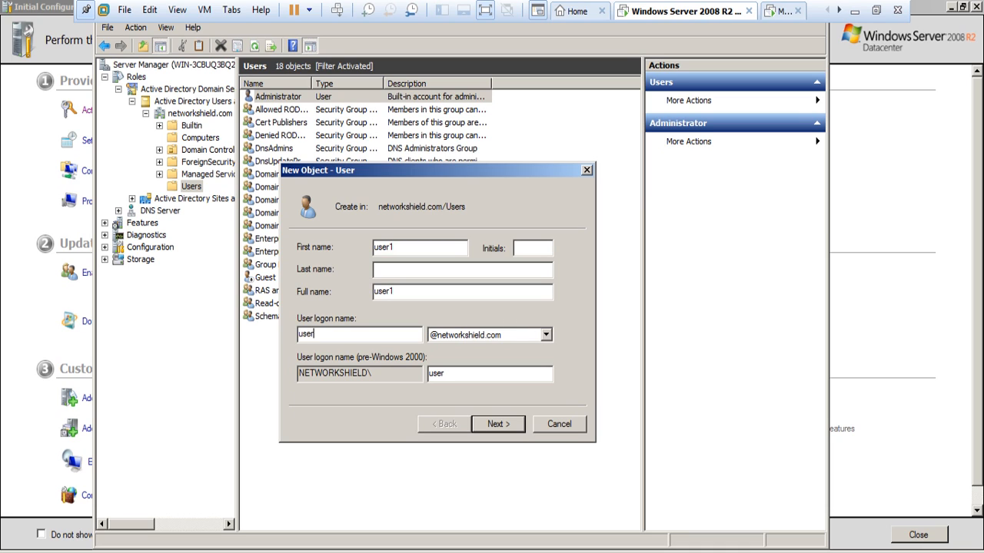
pyautogui.write('1')
pyautogui.press('Tab')
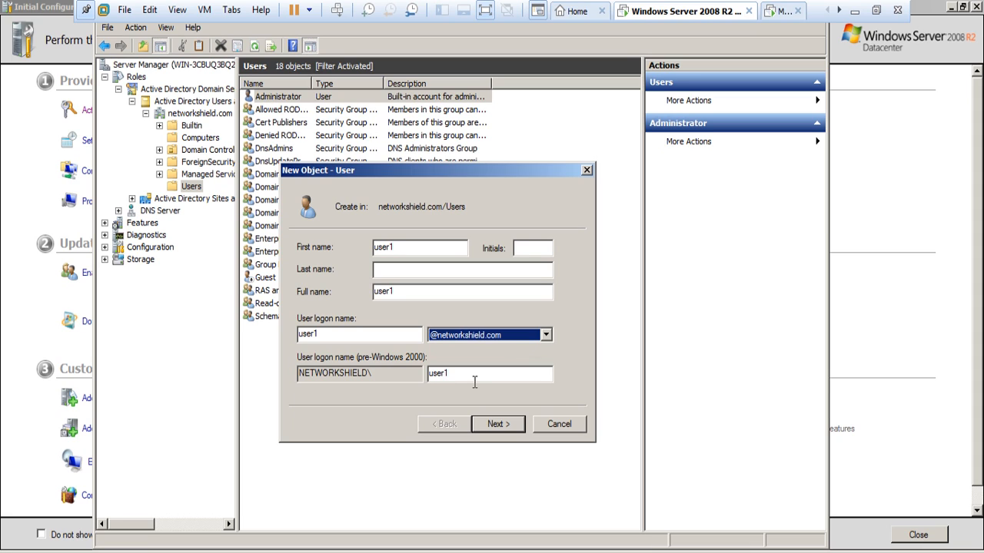
# Set the account password, clear 'User must change password at next logon', and finish.
pyautogui.click(501, 431)
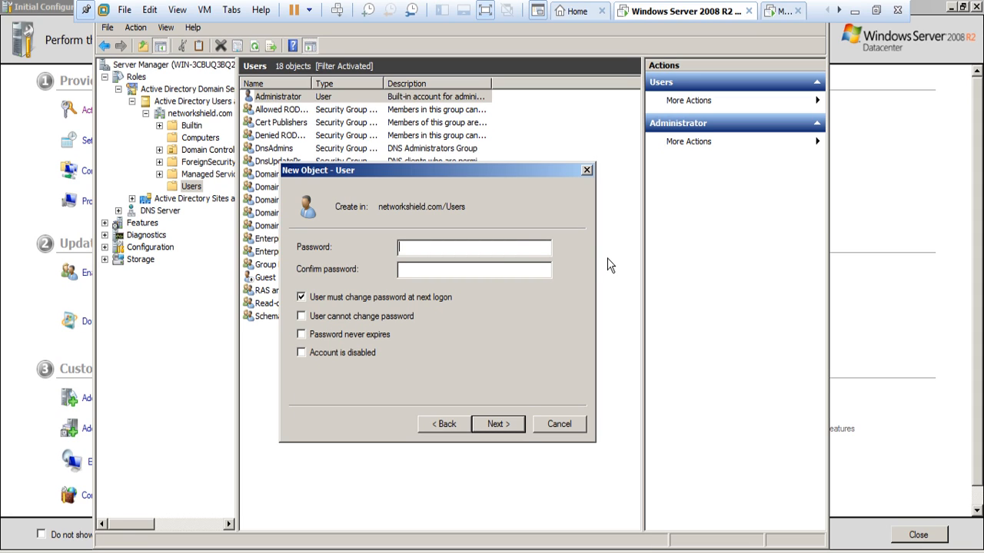
pyautogui.write('P@ssw0rdP@ssw0rd1')
pyautogui.click(302, 300)
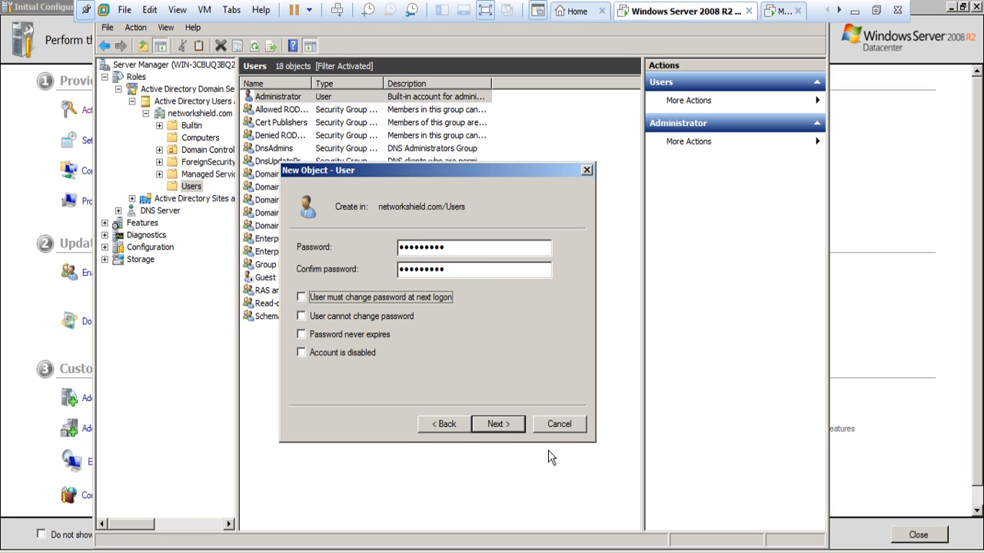
pyautogui.click(498, 425)
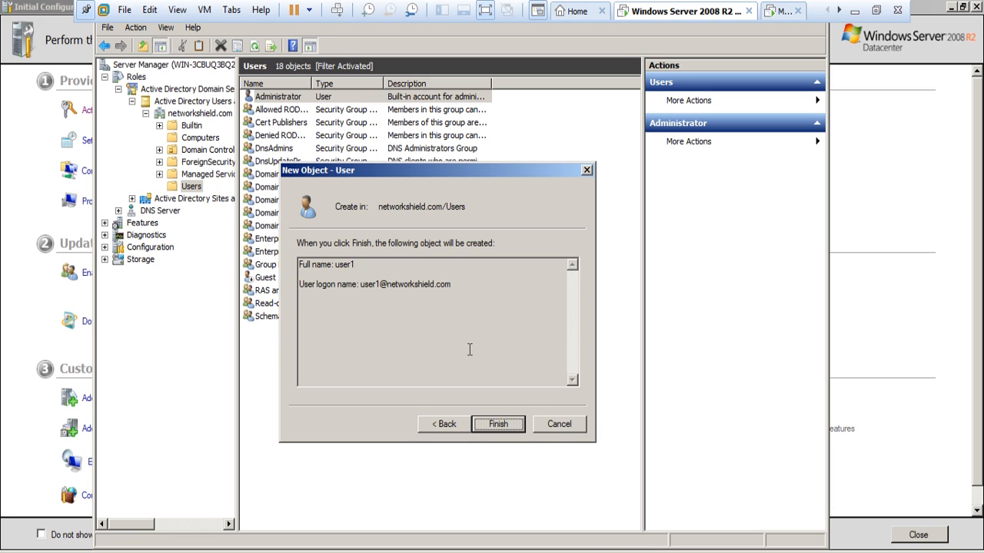
pyautogui.click(511, 430)
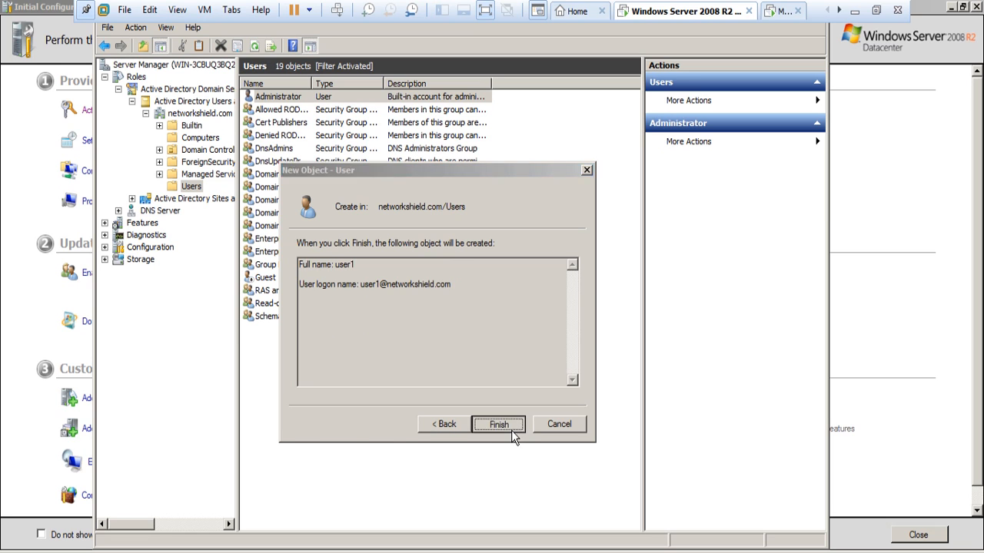
pyautogui.rightClick(312, 331)
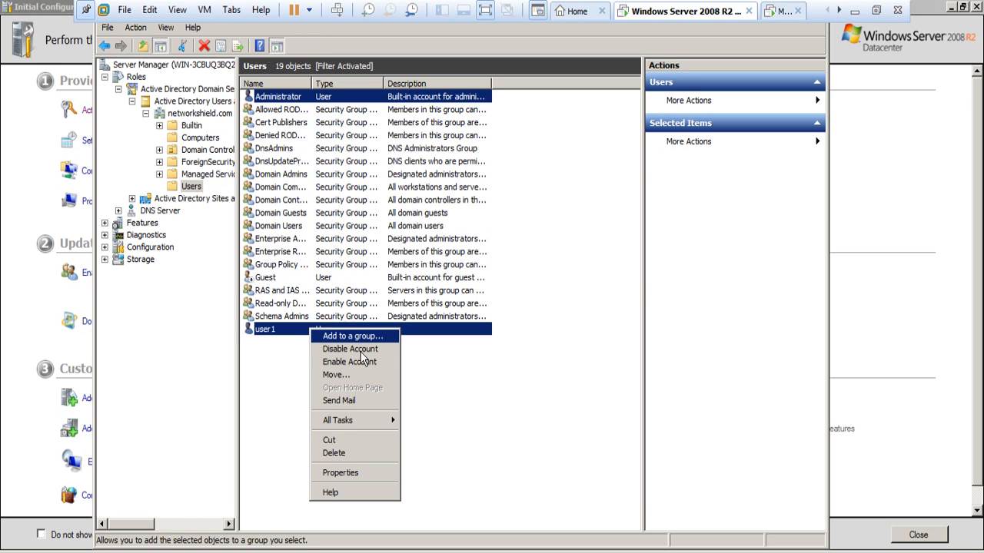
pyautogui.click(360, 472)
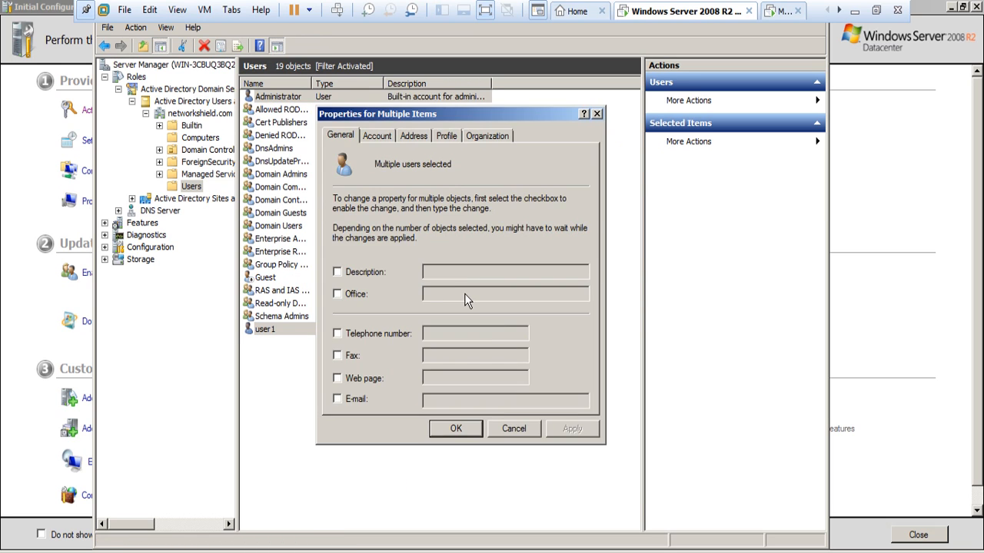
pyautogui.click(492, 136)
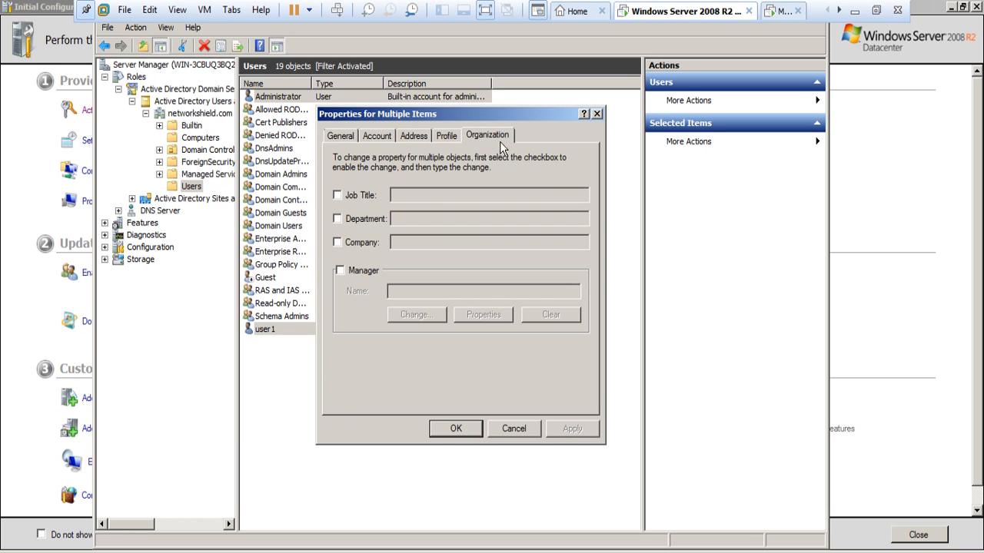
pyautogui.click(597, 114)
pyautogui.rightClick(283, 331)
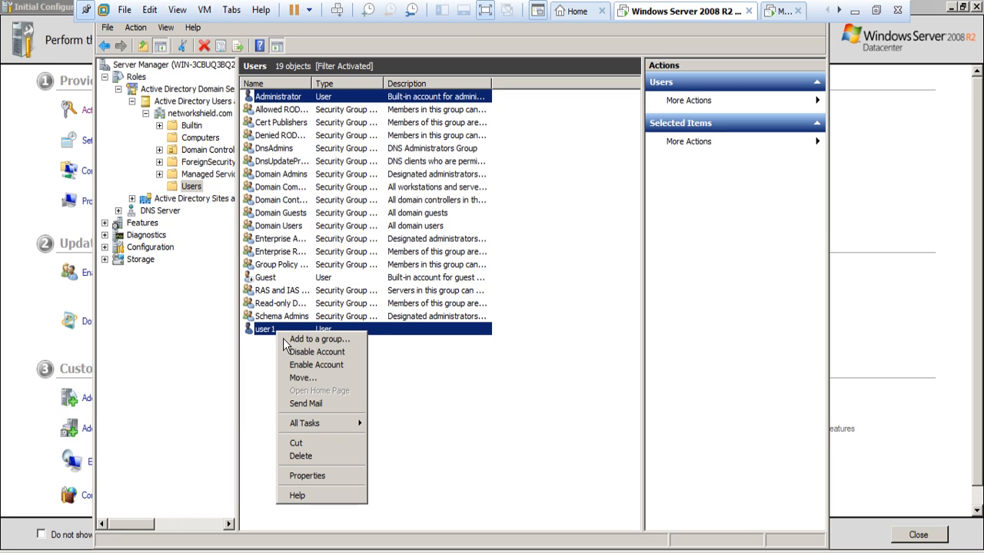
pyautogui.click(339, 479)
pyautogui.click(409, 139)
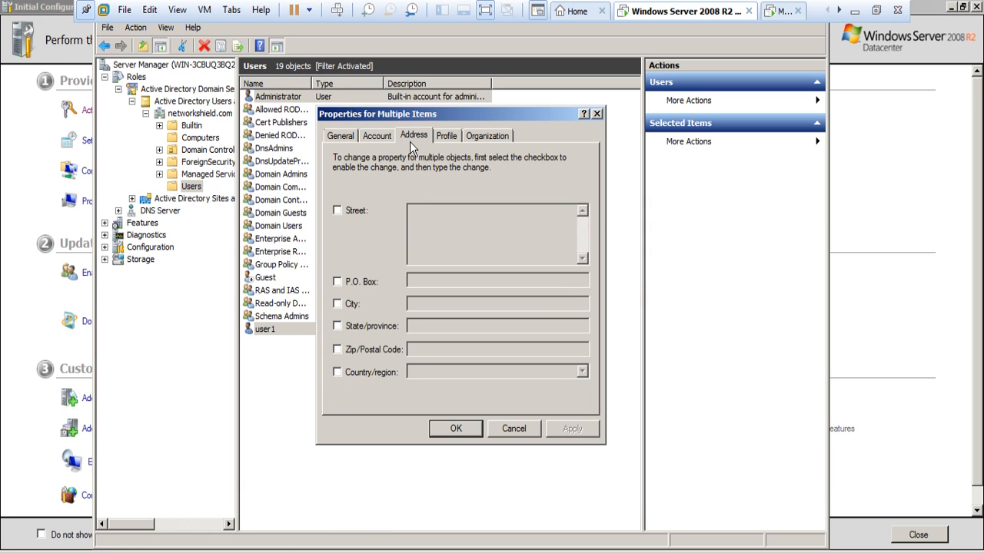
pyautogui.click(447, 139)
pyautogui.click(470, 139)
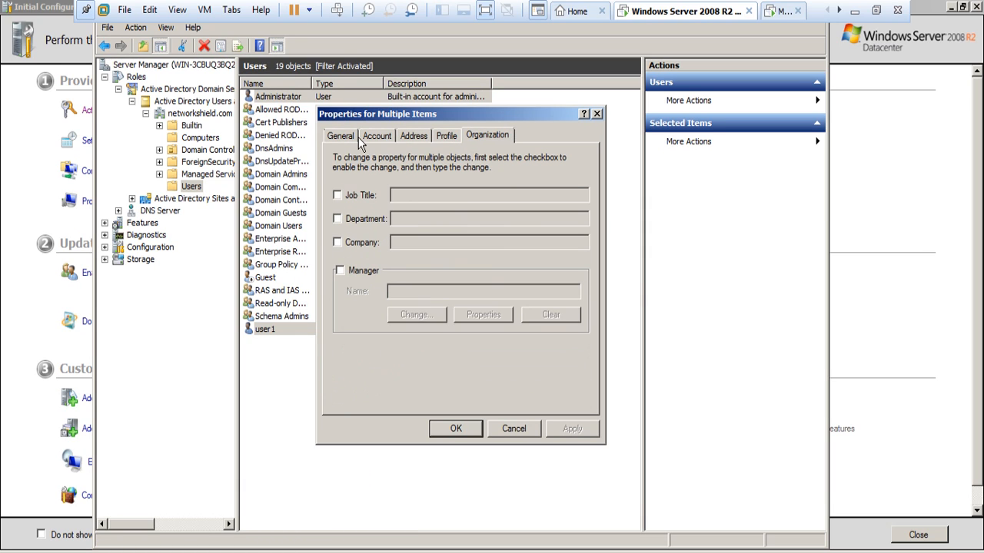
pyautogui.click(350, 137)
pyautogui.click(513, 429)
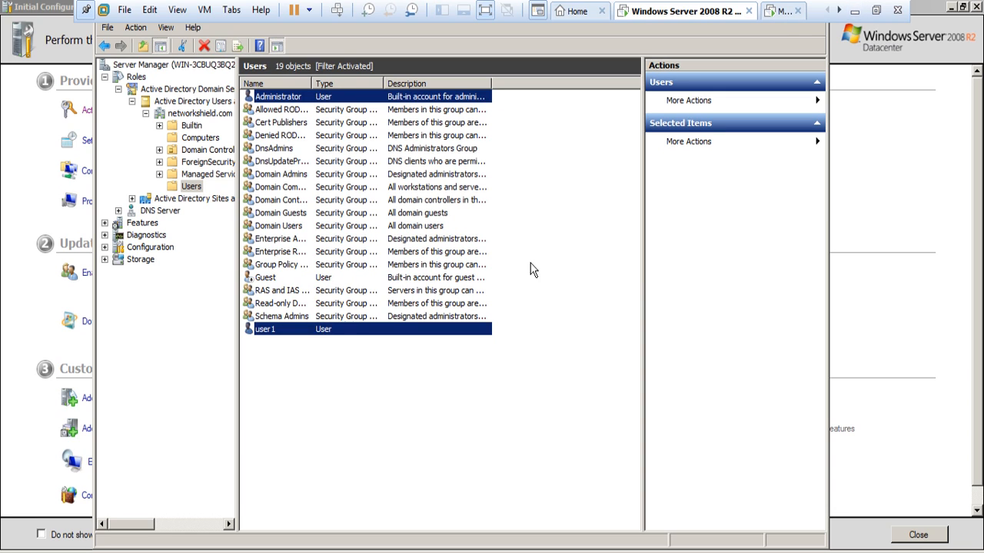
pyautogui.click(875, 10)
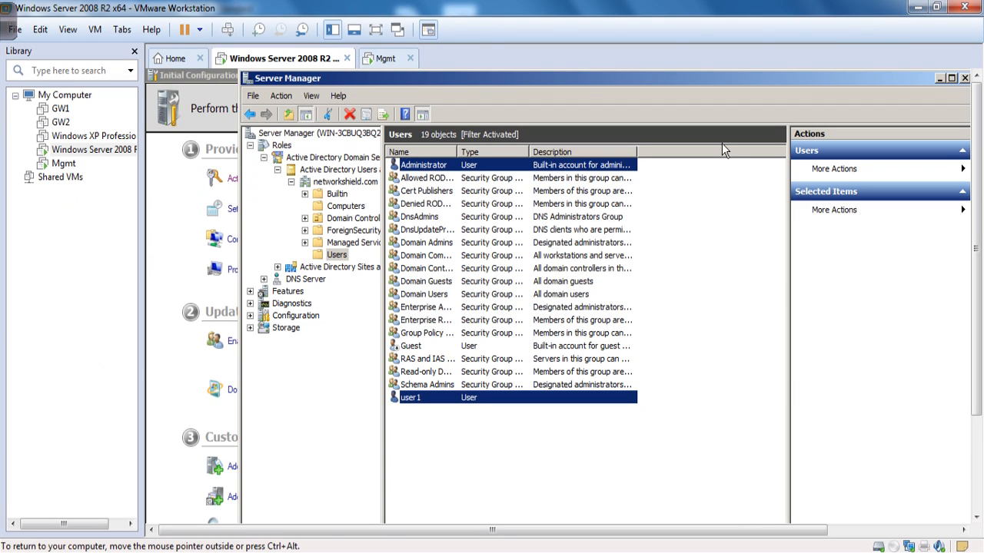
# Open the properties of the user1 account.
pyautogui.moveTo(273, 19)
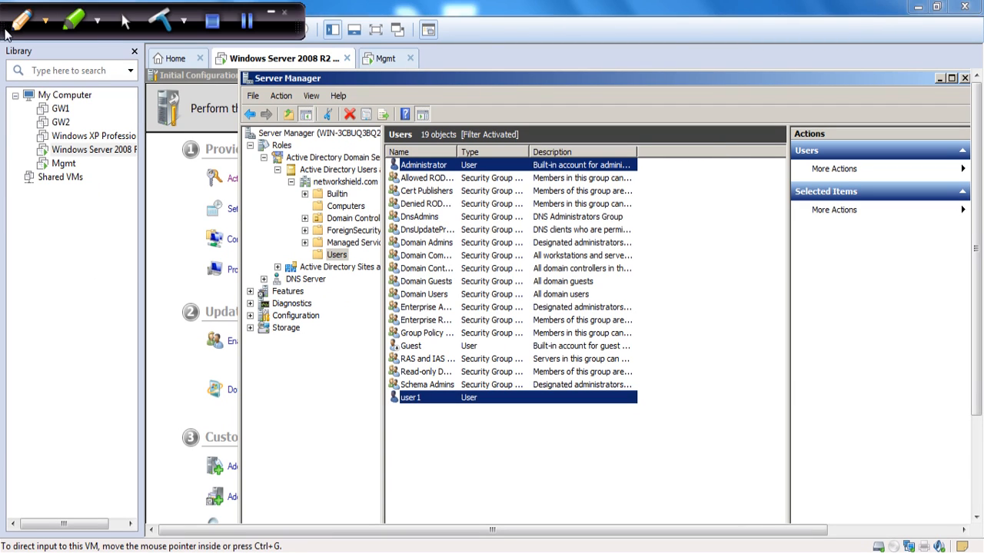
pyautogui.click(422, 405)
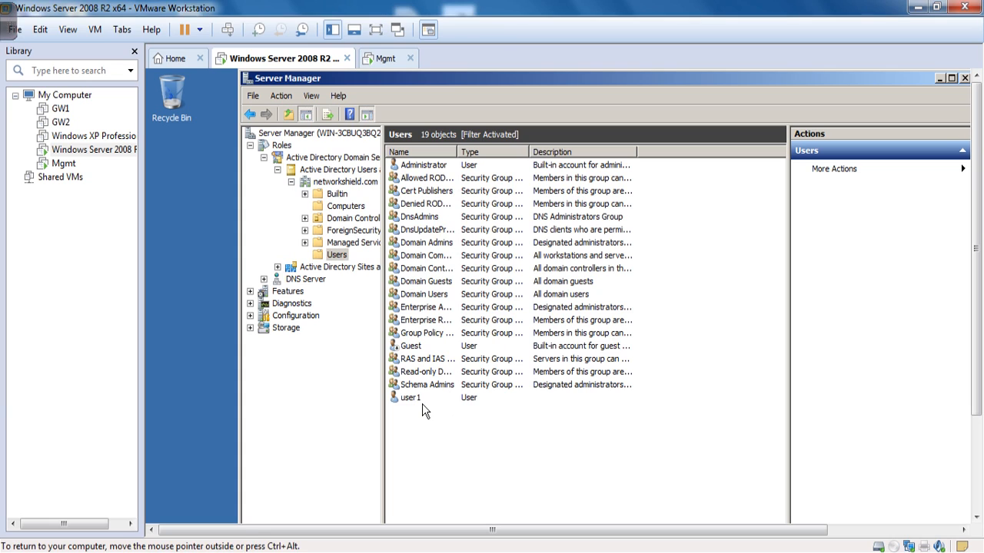
pyautogui.click(473, 400)
pyautogui.rightClick(467, 398)
pyautogui.click(684, 425)
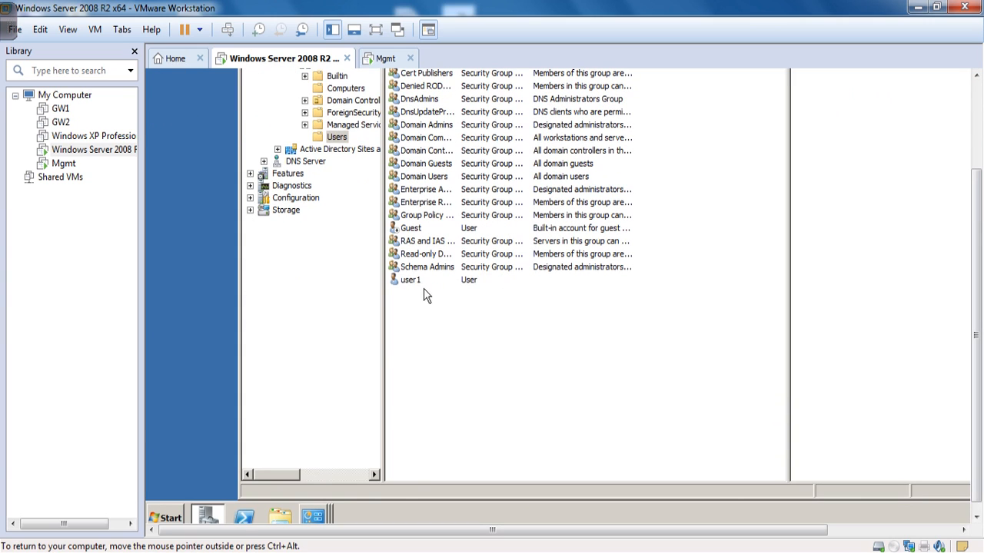
pyautogui.click(421, 283)
pyautogui.rightClick(421, 288)
pyautogui.click(468, 453)
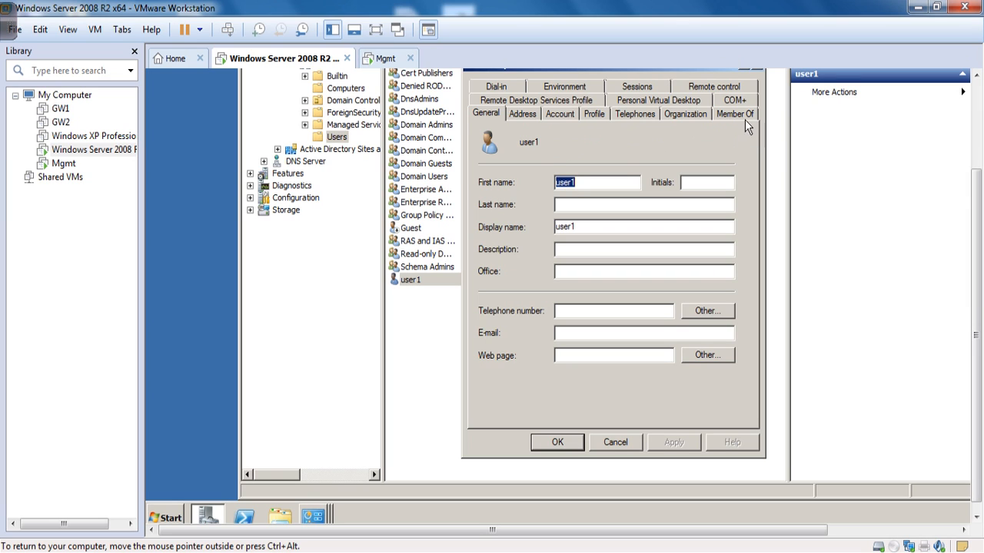
# On the Member Of list, remove user1 from the Administrators group.
pyautogui.click(742, 117)
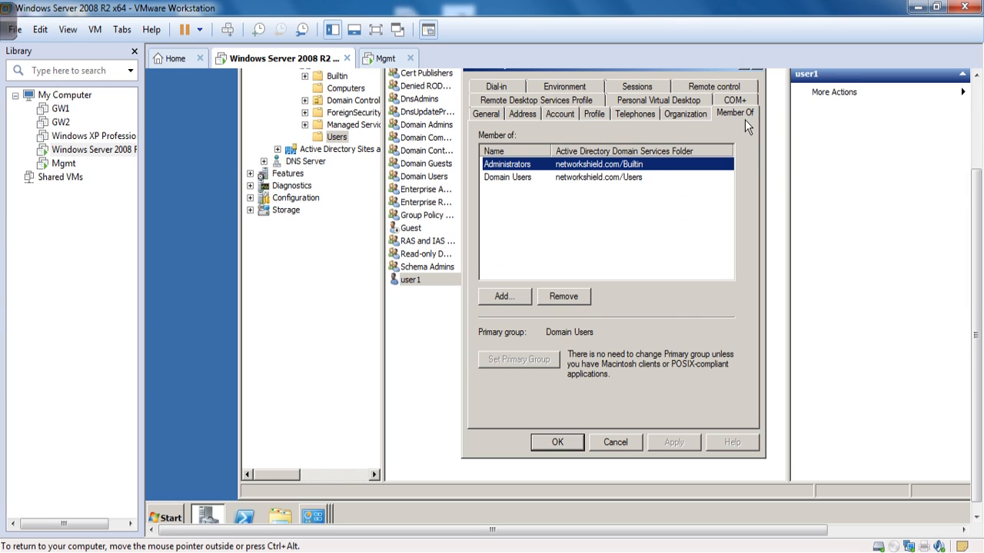
pyautogui.click(525, 181)
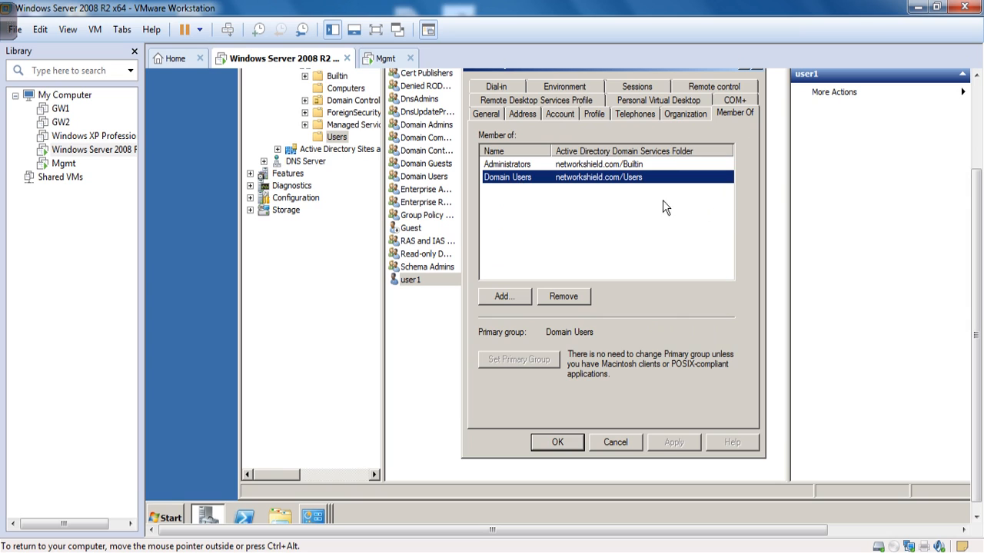
pyautogui.click(521, 165)
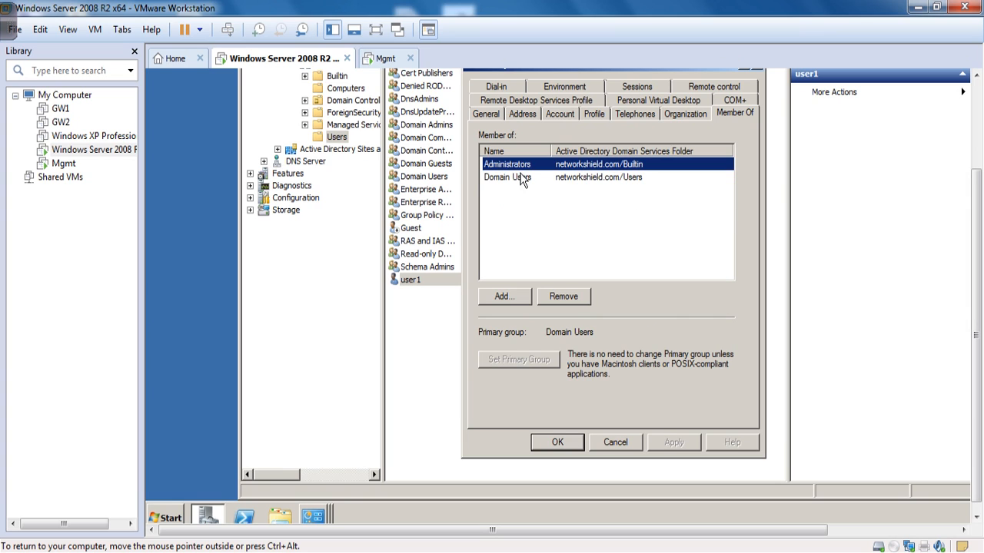
pyautogui.click(537, 177)
pyautogui.click(538, 165)
pyautogui.click(541, 178)
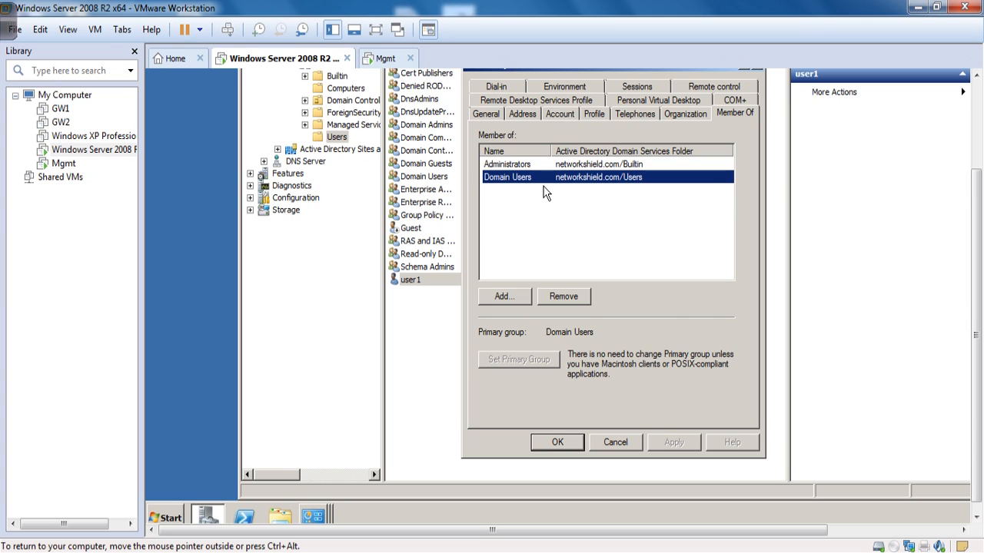
pyautogui.click(530, 164)
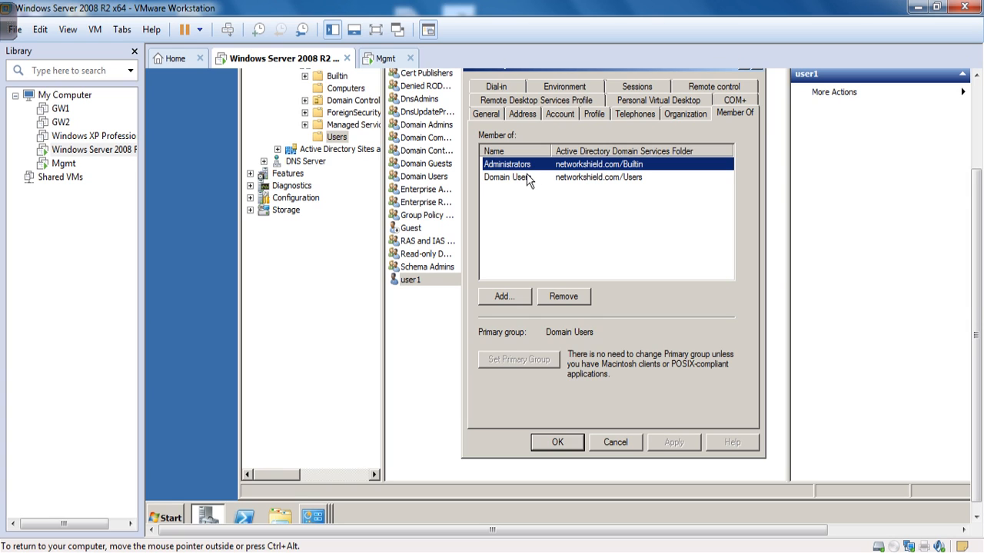
pyautogui.click(569, 298)
pyautogui.click(677, 282)
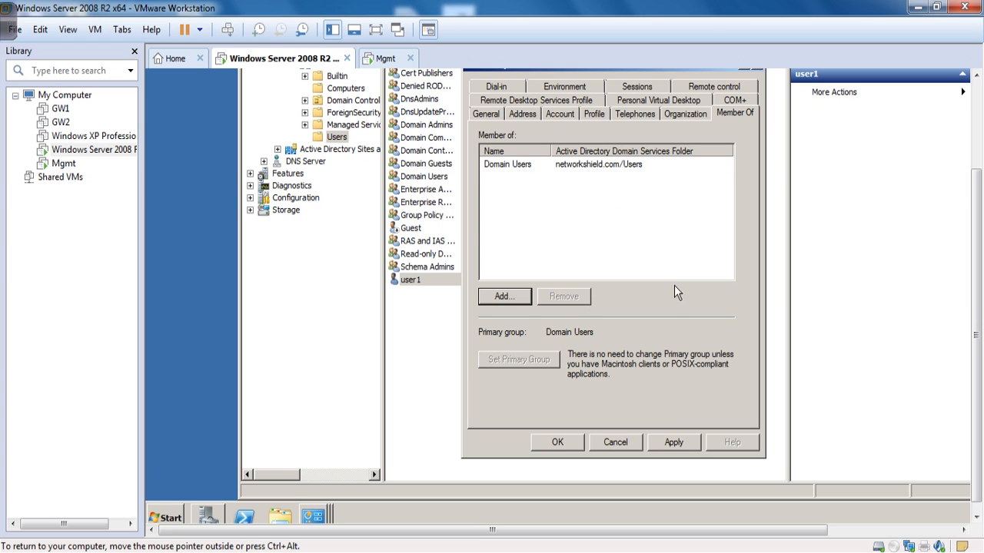
# Add user1 back to Administrators by resolving 'admin', then apply and close.
pyautogui.click(518, 299)
pyautogui.write('admin')
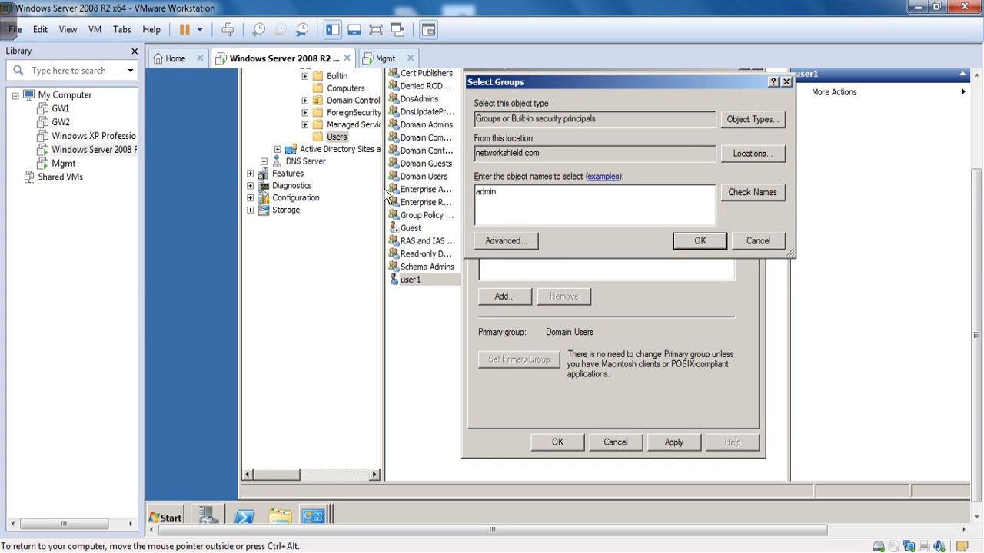
pyautogui.click(757, 198)
pyautogui.moveTo(538, 198); pyautogui.dragTo(477, 192)
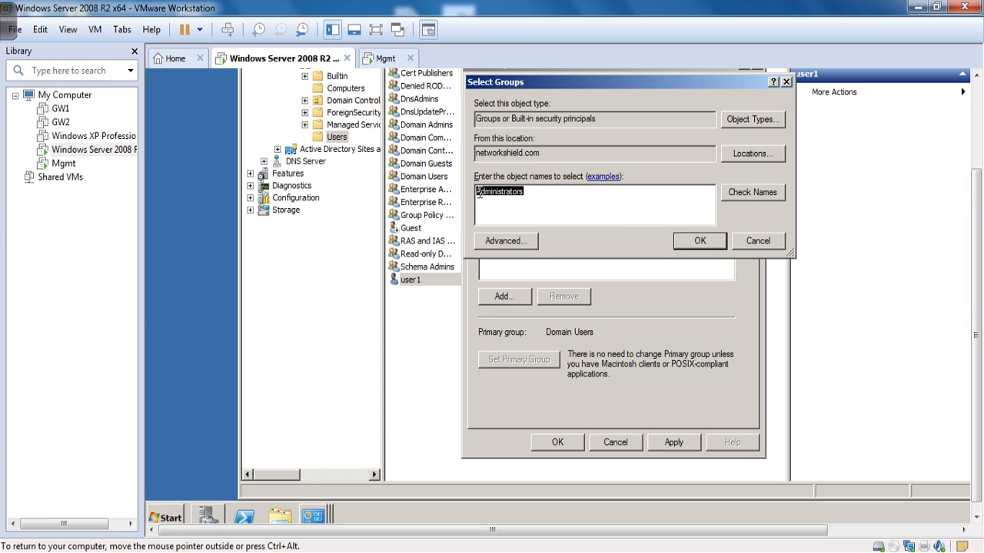
pyautogui.click(716, 244)
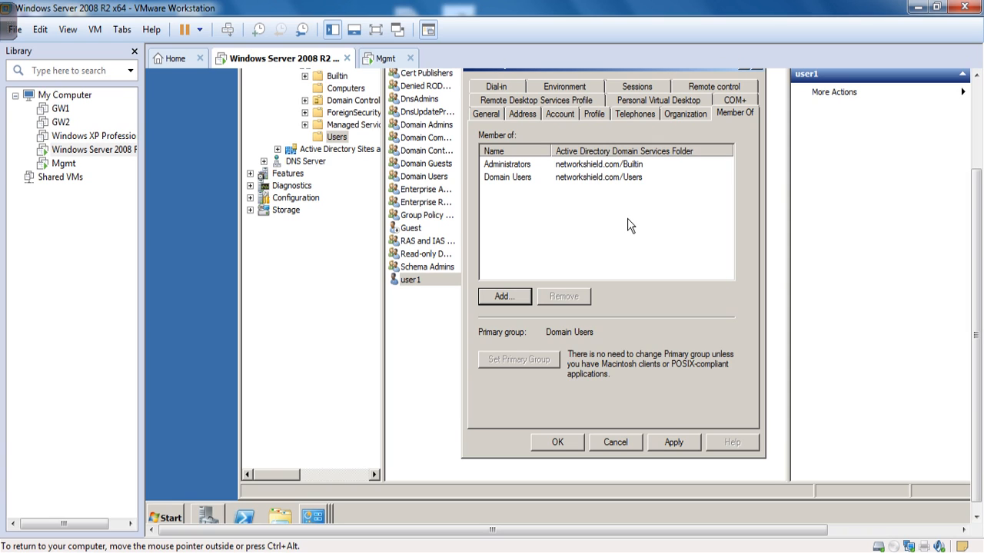
pyautogui.click(694, 448)
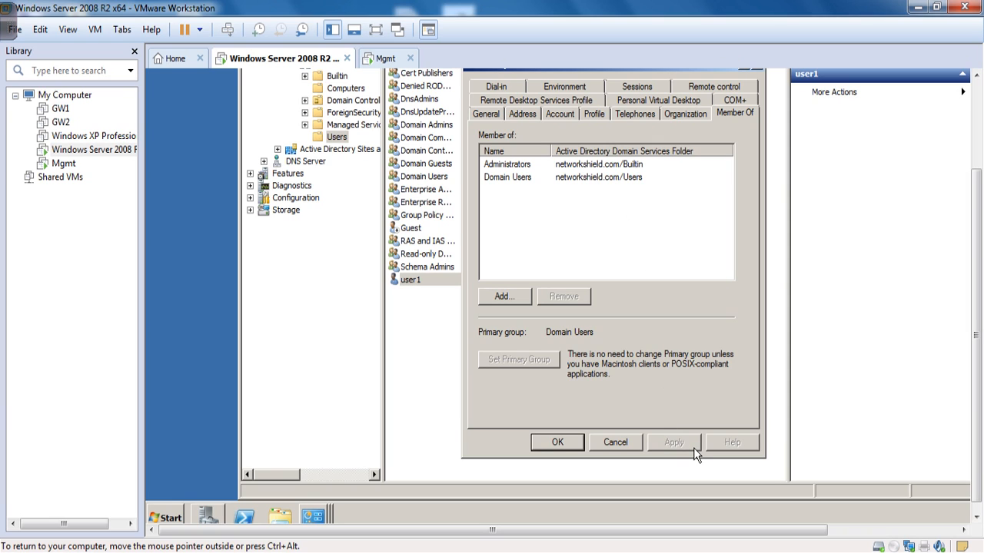
pyautogui.click(573, 442)
pyautogui.click(489, 339)
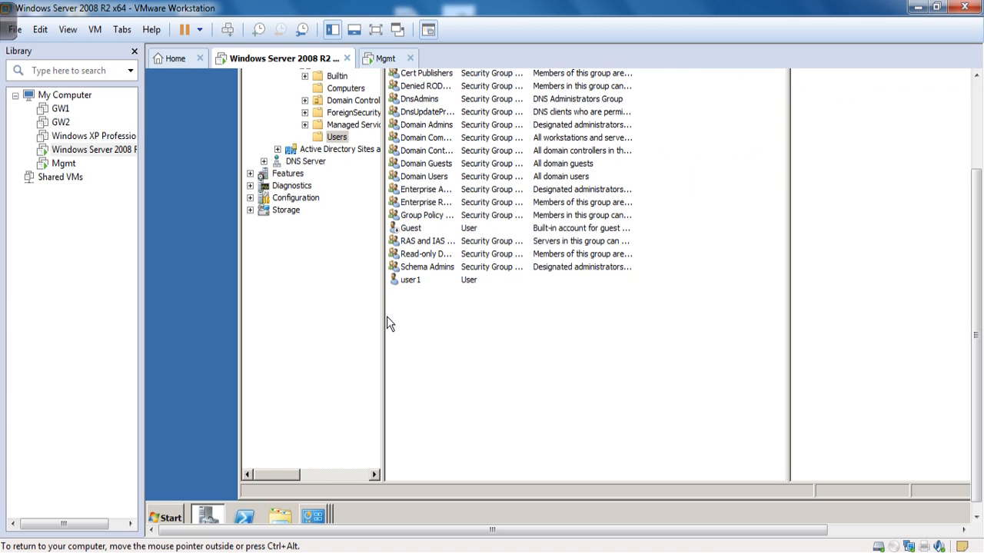
# Select the Administrator and user1 accounts, then release the VM back to SmartDashboard's Firewall Policy.
pyautogui.click(423, 283)
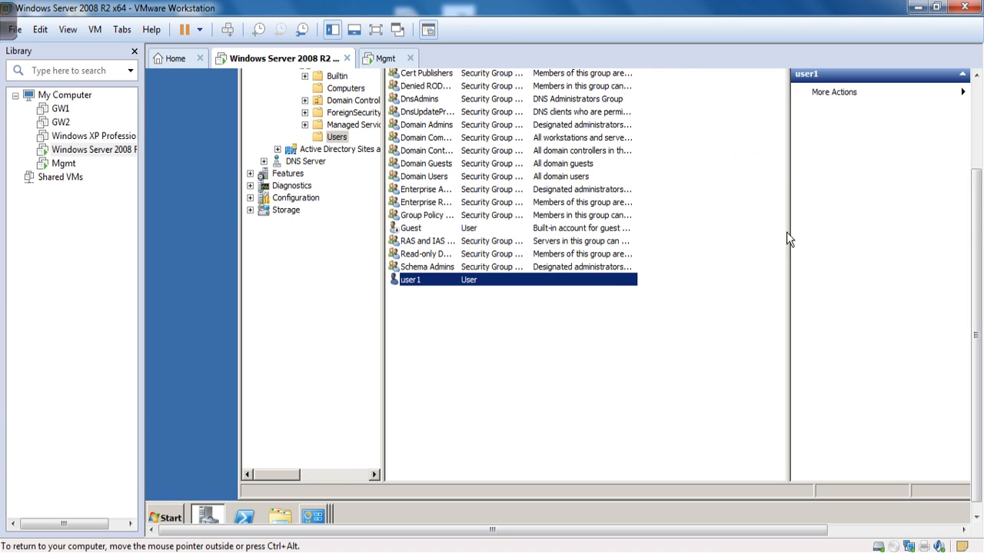
pyautogui.scroll(3, 976, 331)
pyautogui.click(420, 137)
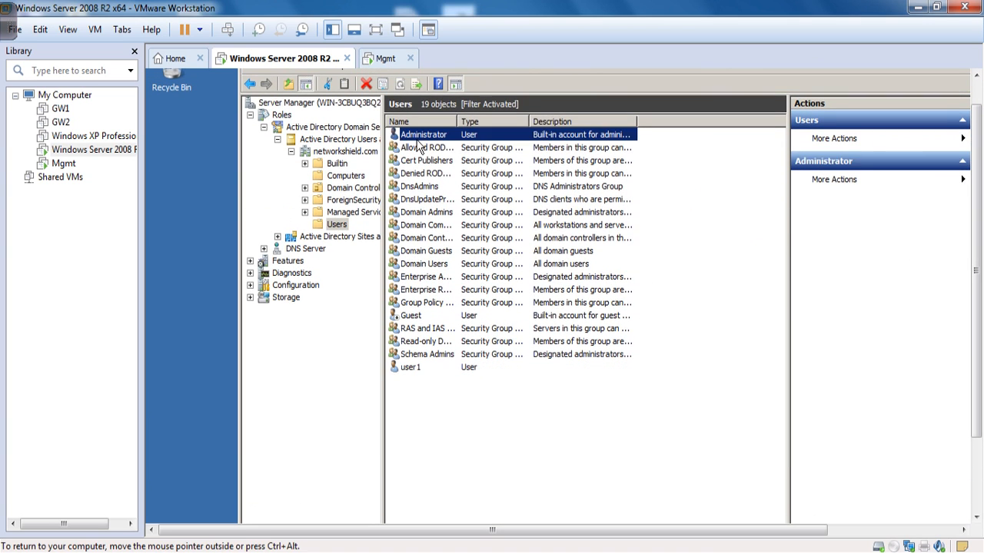
pyautogui.click(423, 388)
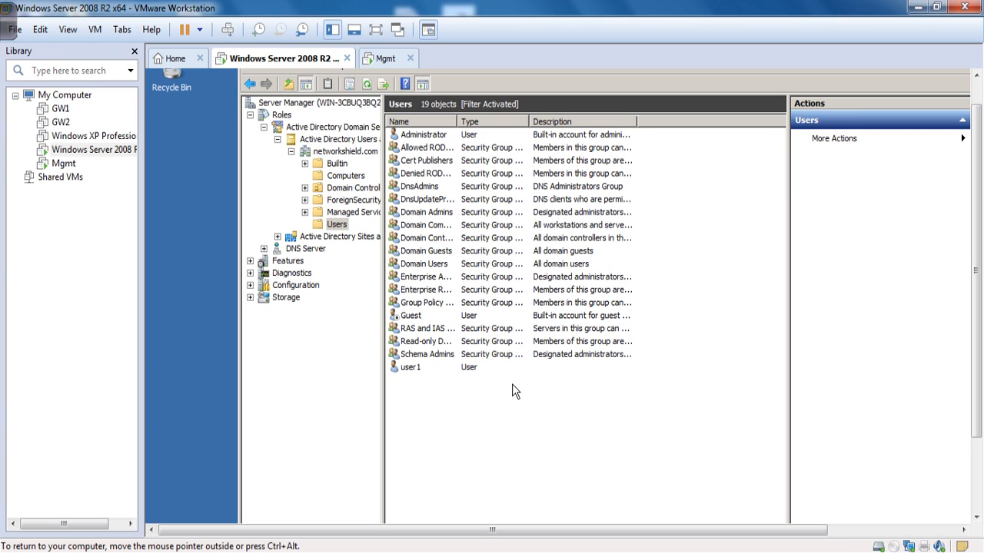
pyautogui.click(429, 140)
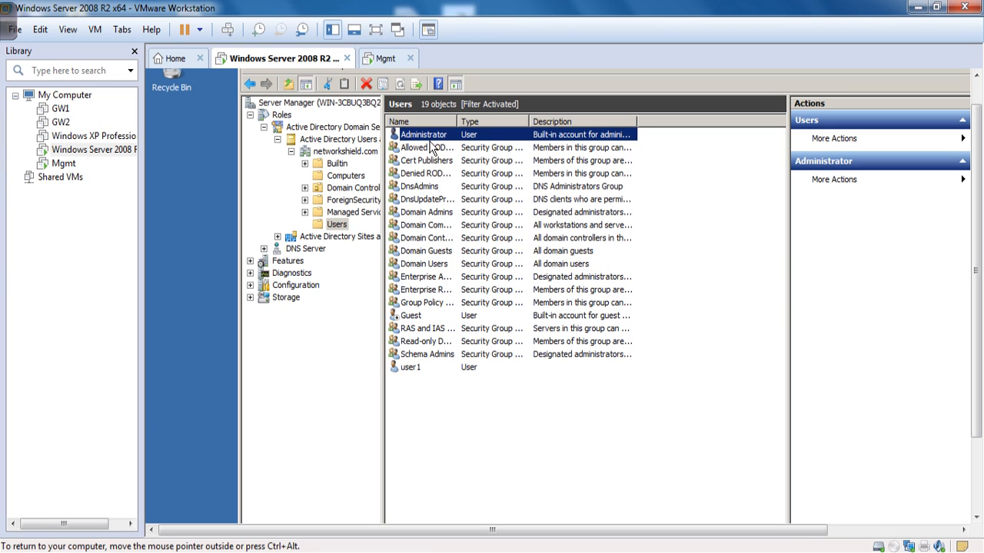
pyautogui.click(429, 369)
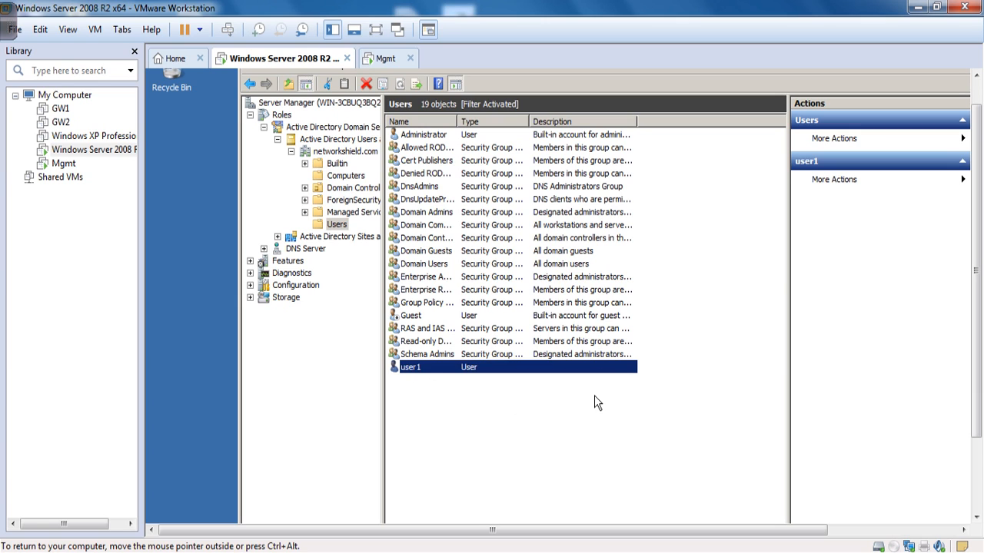
pyautogui.hotkey('ctrl', 'alt')
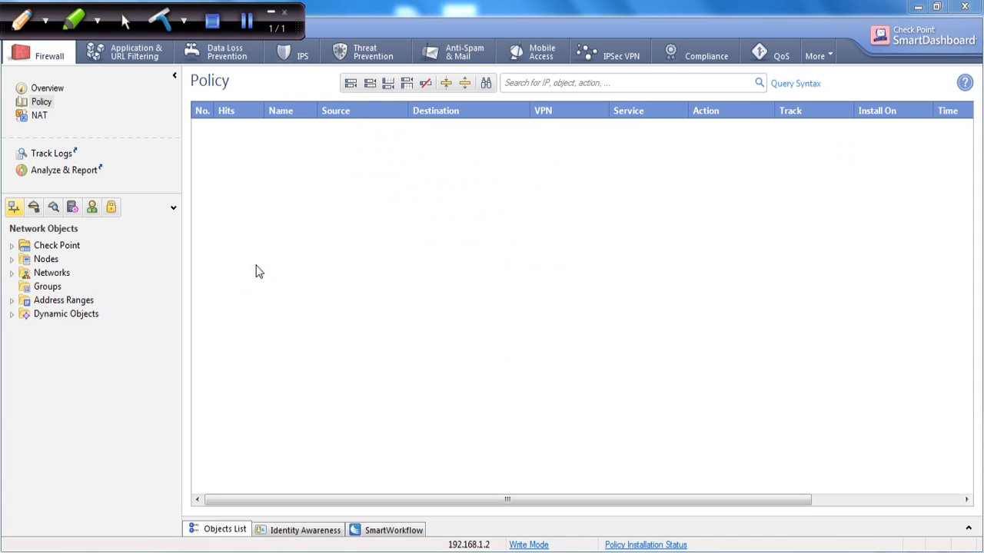
# Expand the Dynamic Objects and Address Ranges branches and show the Users and Administrators objects.
pyautogui.click(11, 314)
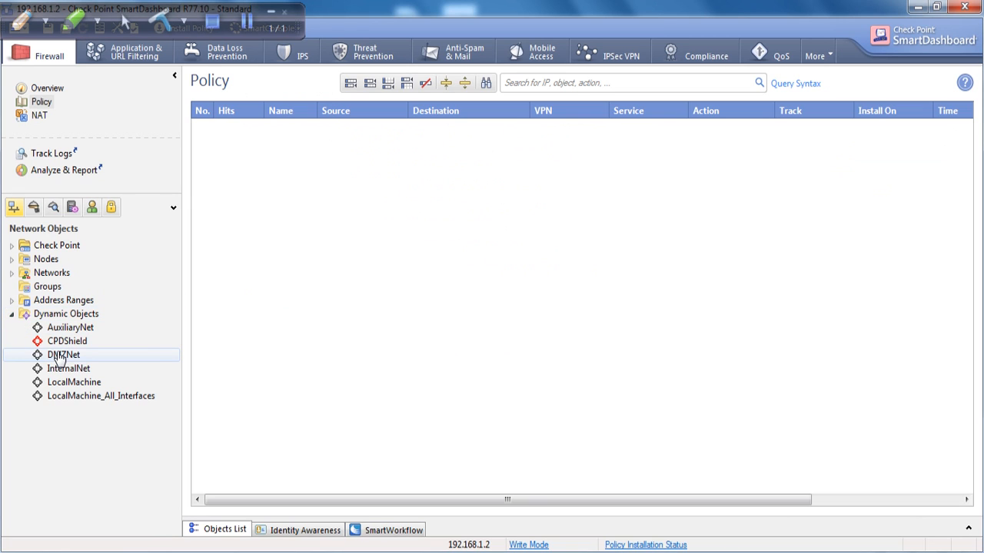
pyautogui.click(13, 302)
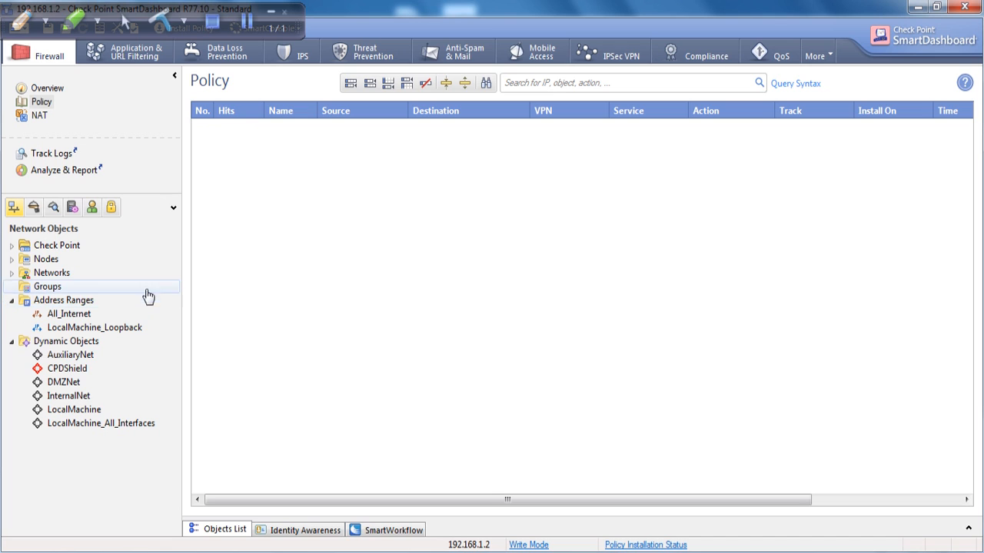
pyautogui.click(91, 210)
pyautogui.click(72, 209)
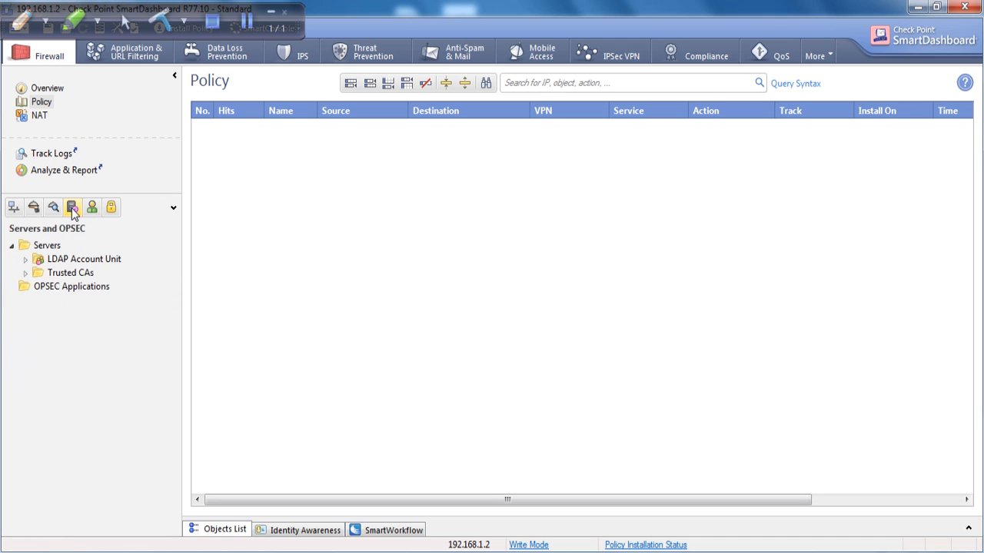
pyautogui.click(92, 211)
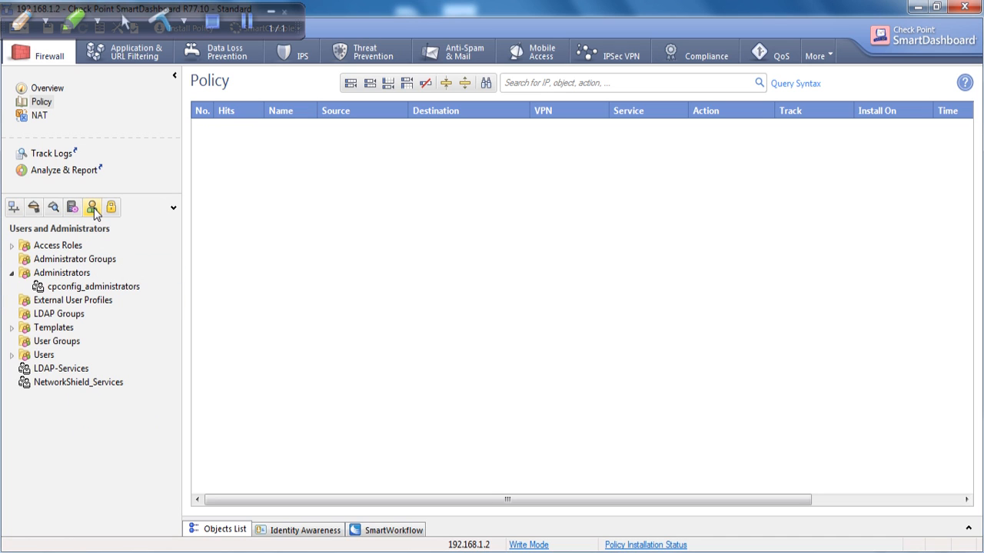
# Load the NetworkShield_Services directory tree and select its networkshield branch.
pyautogui.click(83, 383)
pyautogui.doubleClick(83, 385)
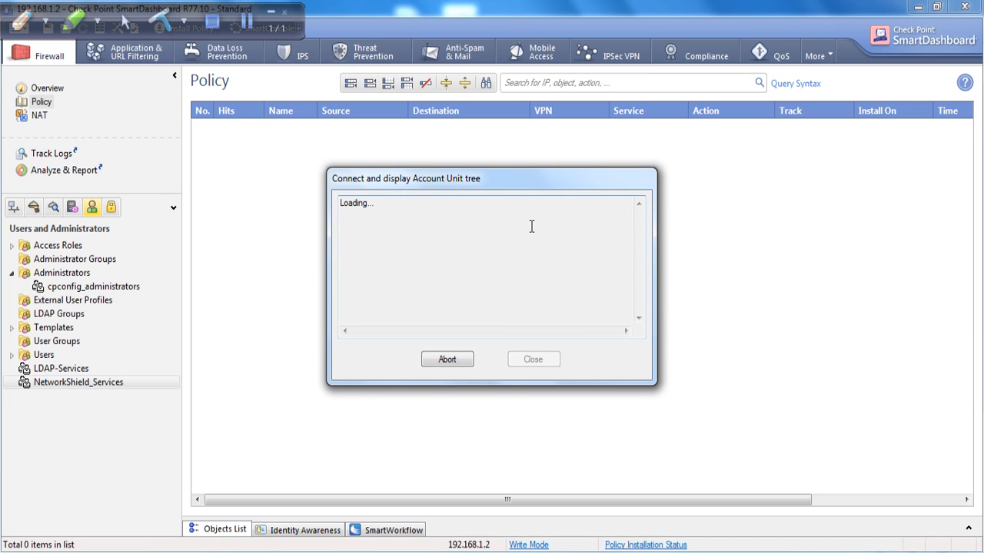
pyautogui.click(86, 412)
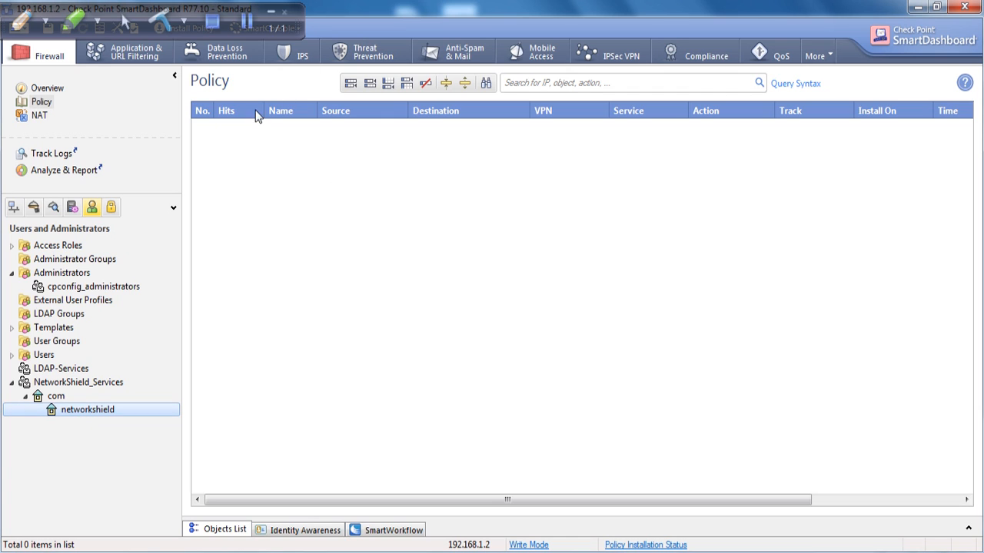
# Add a new rule to the policy and name it 'LDAP Testing'.
pyautogui.click(388, 83)
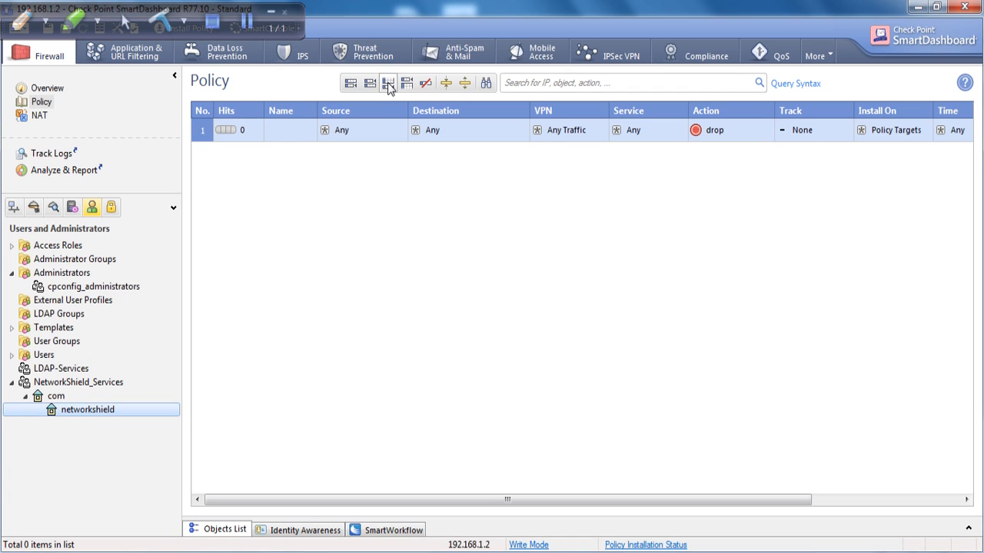
pyautogui.doubleClick(277, 131)
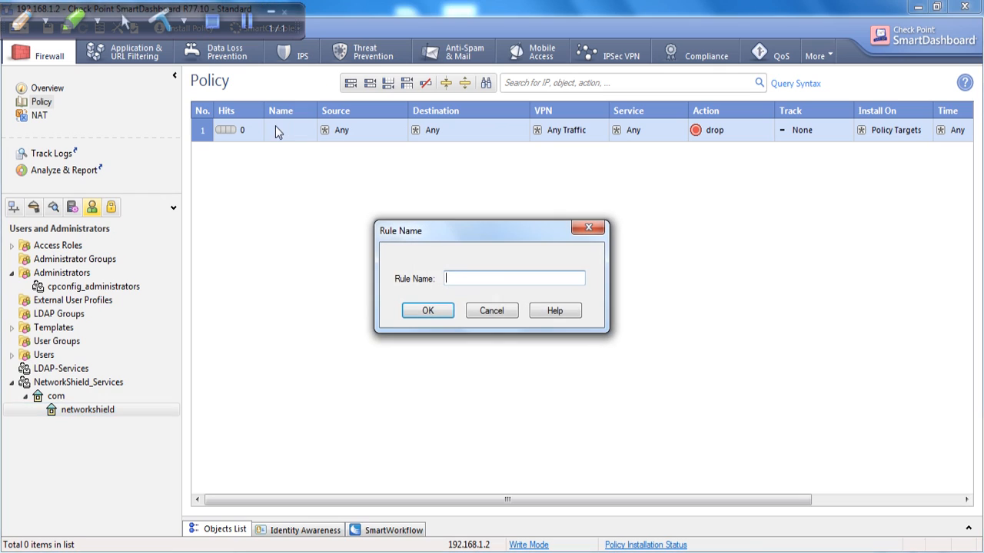
pyautogui.write('usr')
pyautogui.press('BackSpace')
pyautogui.press('BackSpace')
pyautogui.write('LDAP Testing')
pyautogui.click(439, 312)
# Start creating a new access role as the rule's source.
pyautogui.click(401, 126)
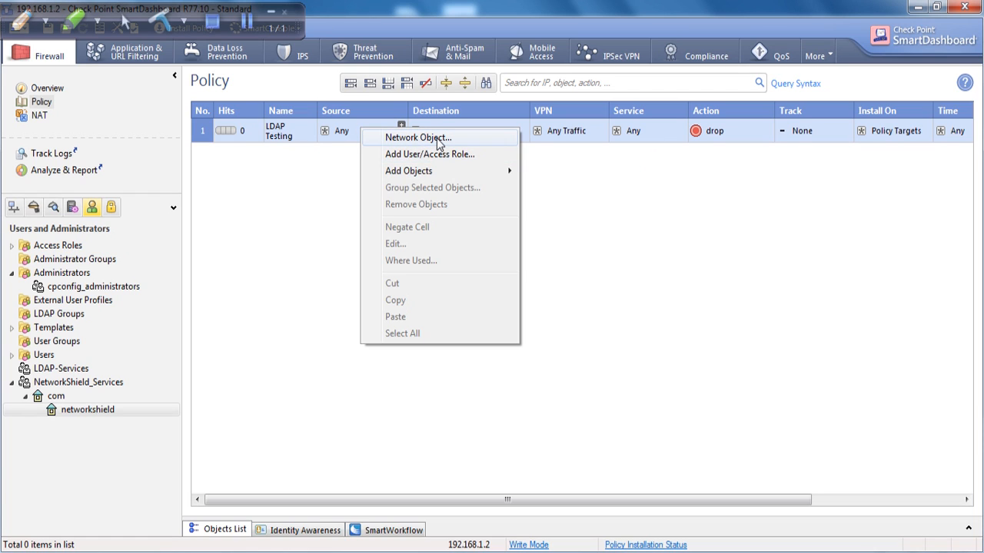
pyautogui.moveTo(443, 172)
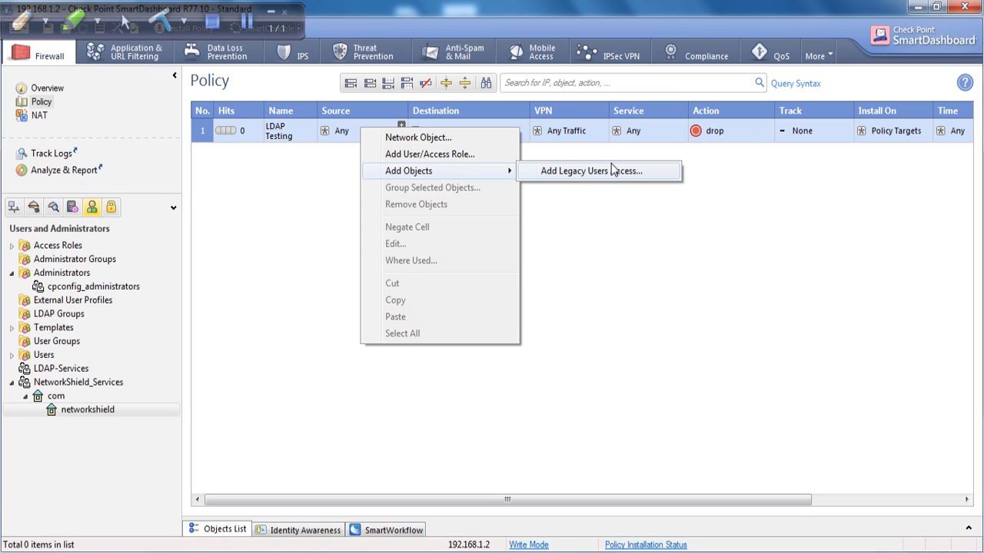
pyautogui.click(408, 159)
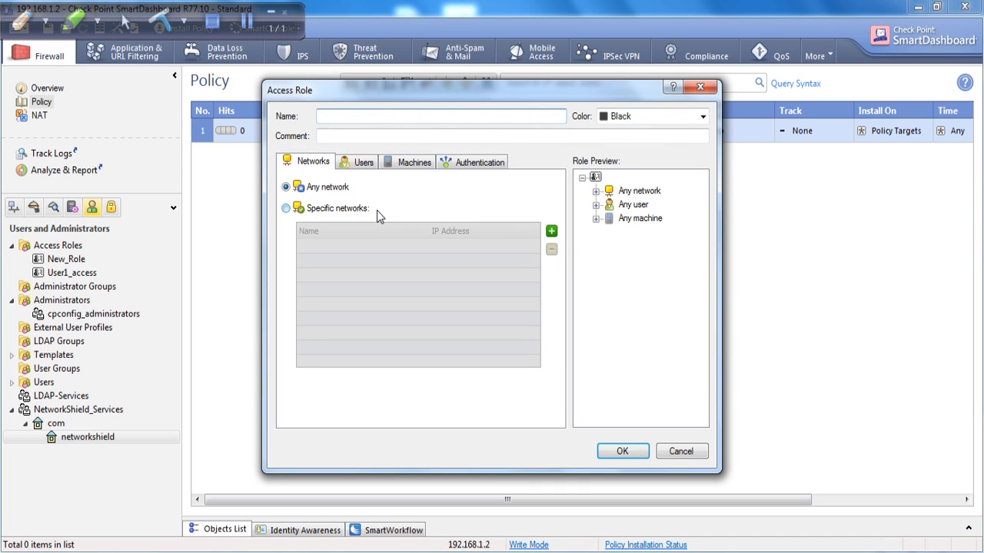
# Restrict the access role's networks to AD_Server.
pyautogui.click(289, 213)
pyautogui.click(551, 233)
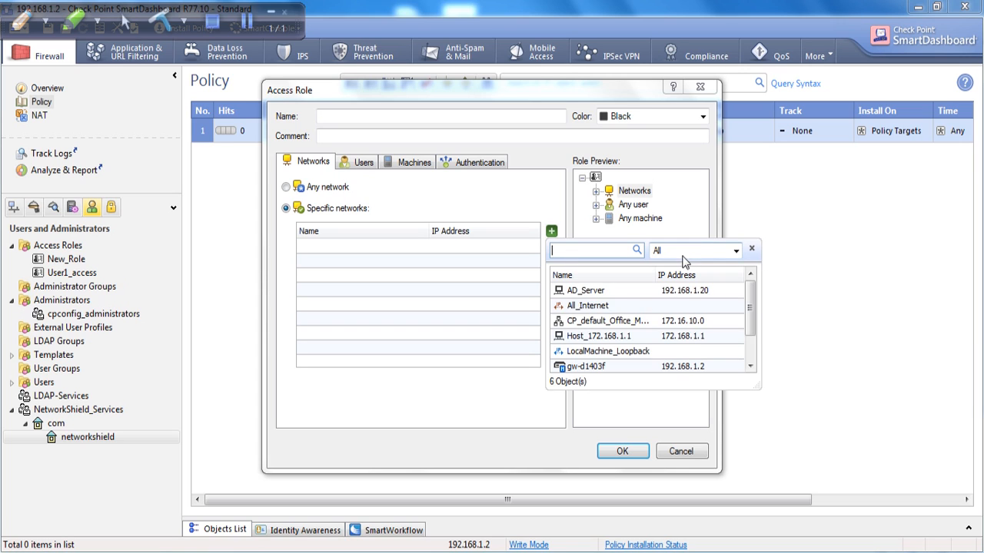
pyautogui.click(615, 354)
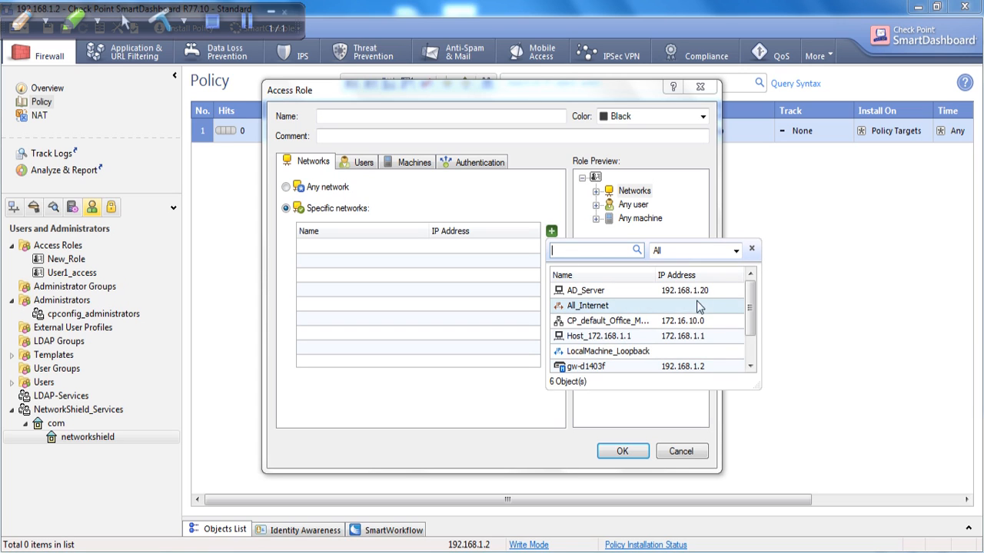
pyautogui.doubleClick(667, 291)
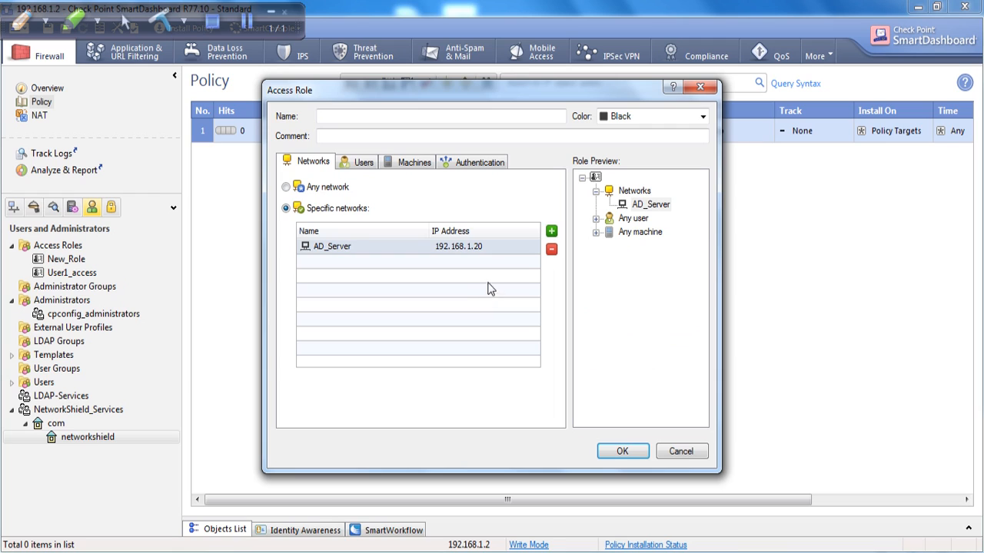
# Restrict the access role's users to user1.
pyautogui.click(364, 163)
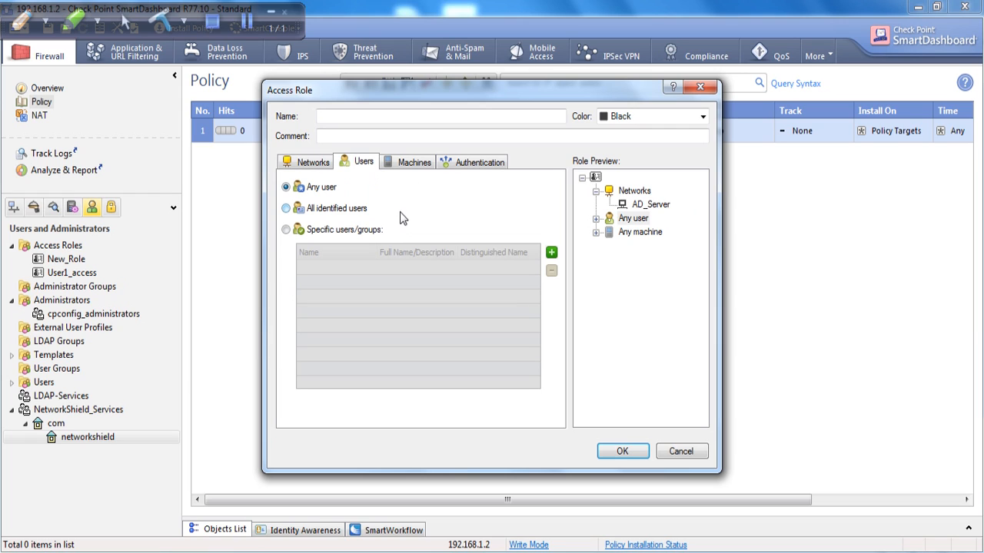
pyautogui.click(303, 163)
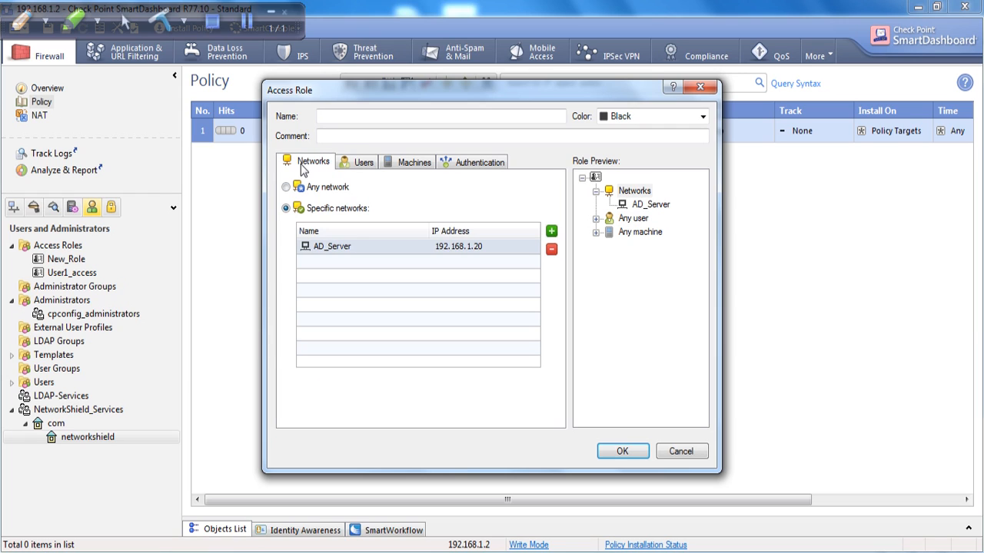
pyautogui.click(352, 168)
pyautogui.click(287, 229)
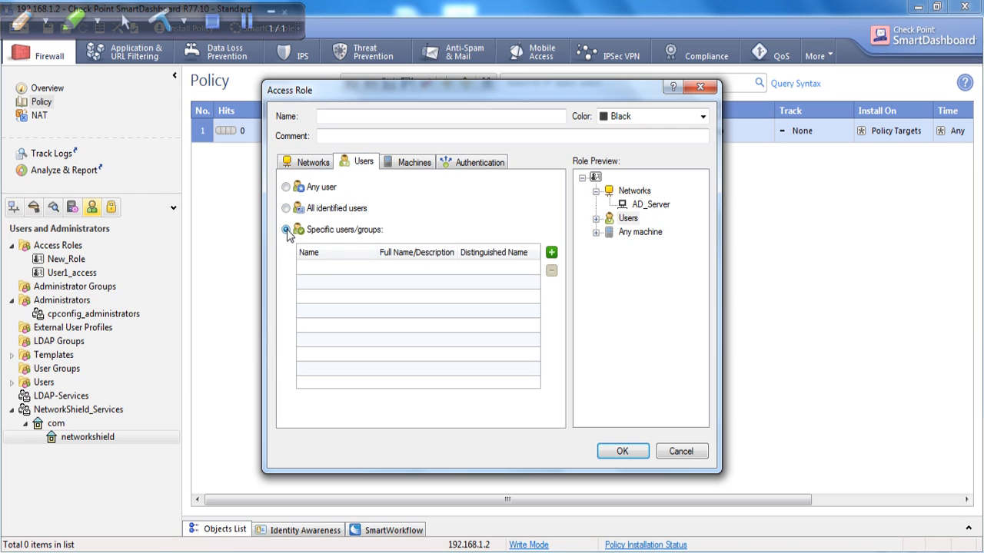
pyautogui.click(551, 253)
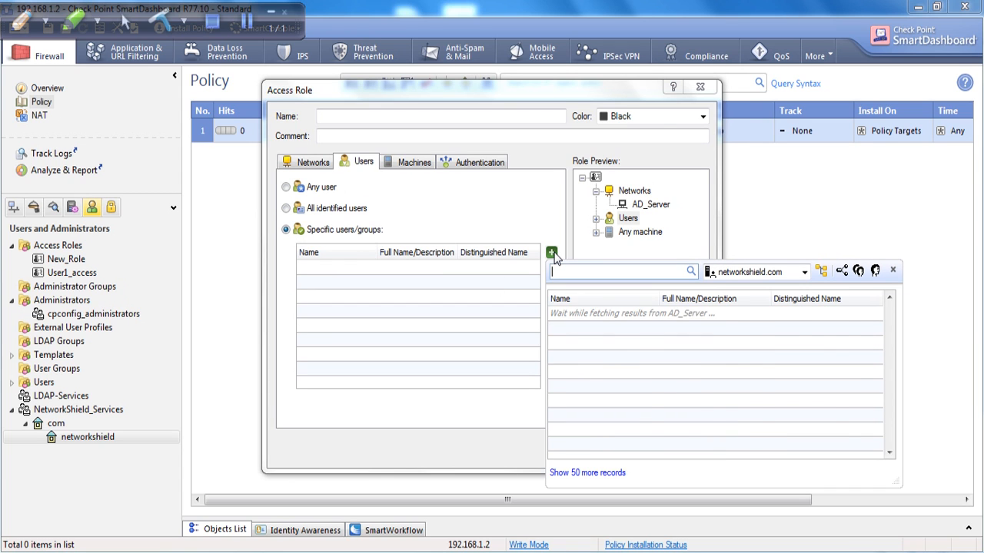
pyautogui.write('user')
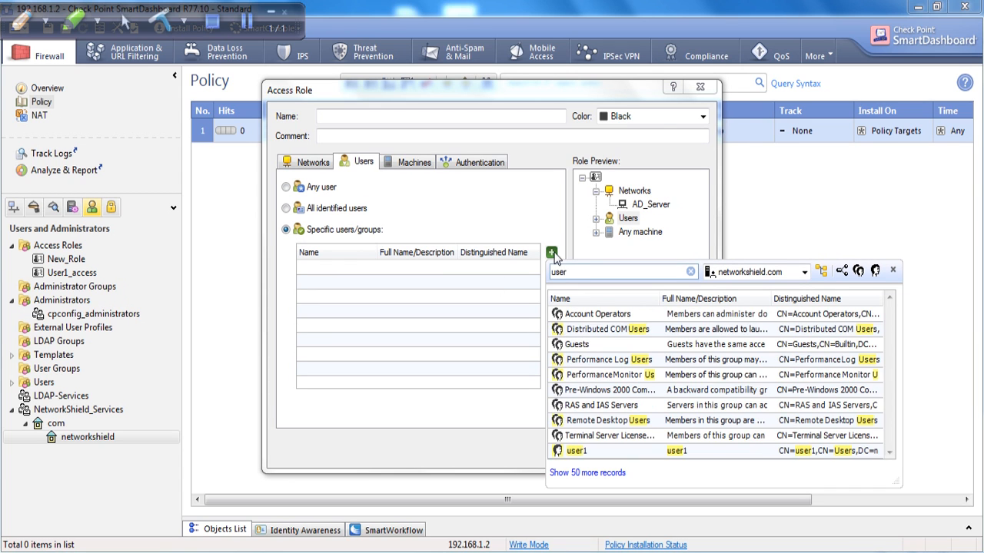
pyautogui.write('1')
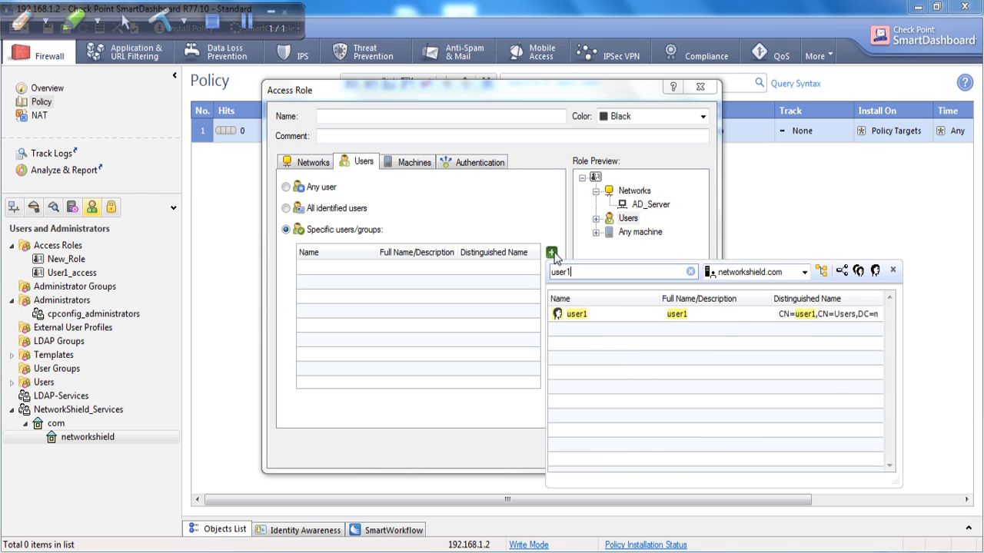
pyautogui.doubleClick(573, 315)
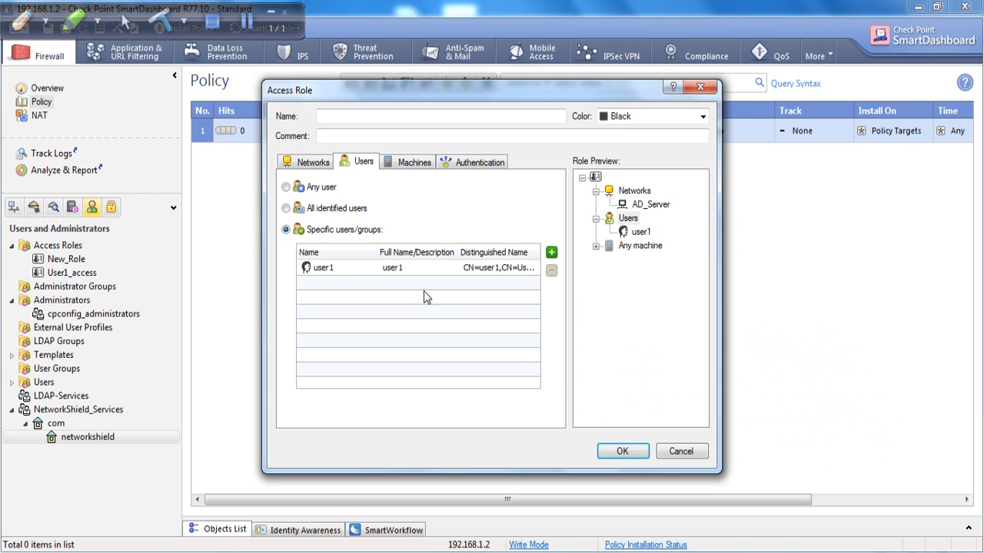
# Set the role to specific machines and switch to the Windows Server VM.
pyautogui.click(415, 164)
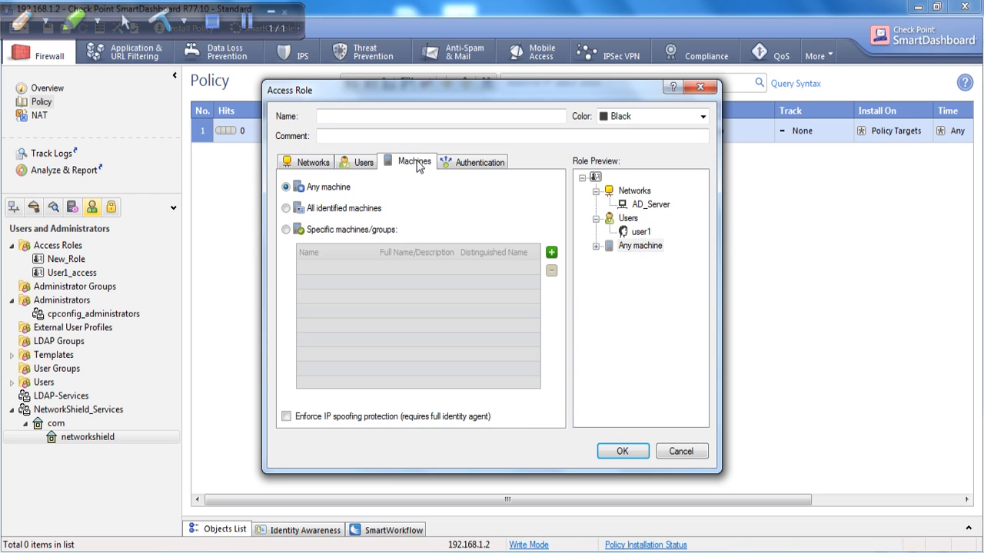
pyautogui.click(286, 230)
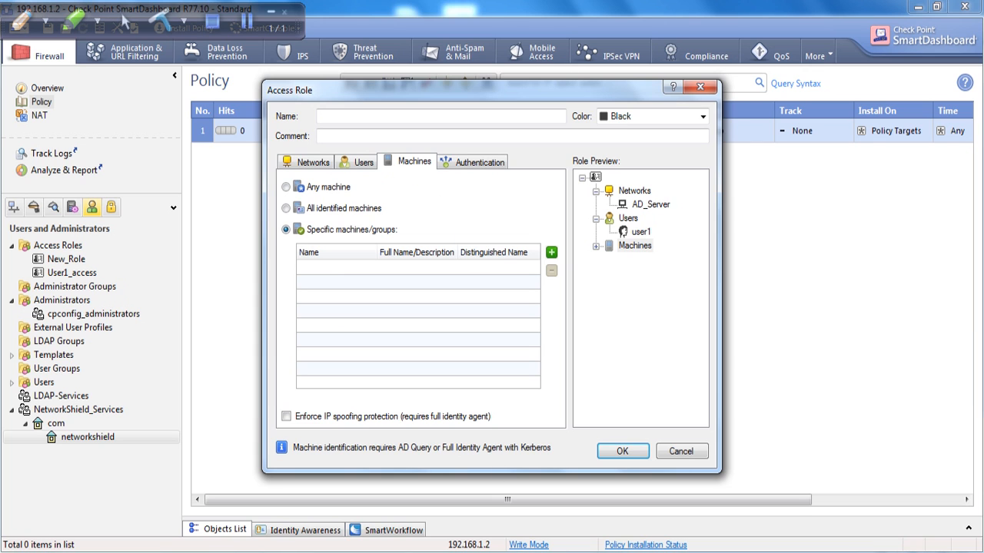
pyautogui.moveTo(419, 542)
pyautogui.click(353, 483)
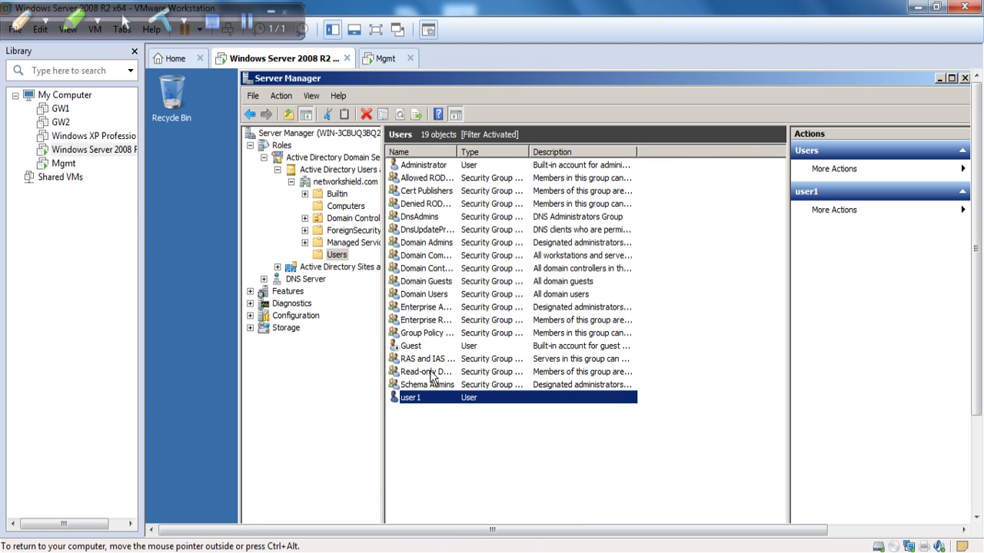
# View the server's Computer properties to read its name WIN-3CBUQ3BQ27V, then return to SmartDashboard.
pyautogui.click(376, 30)
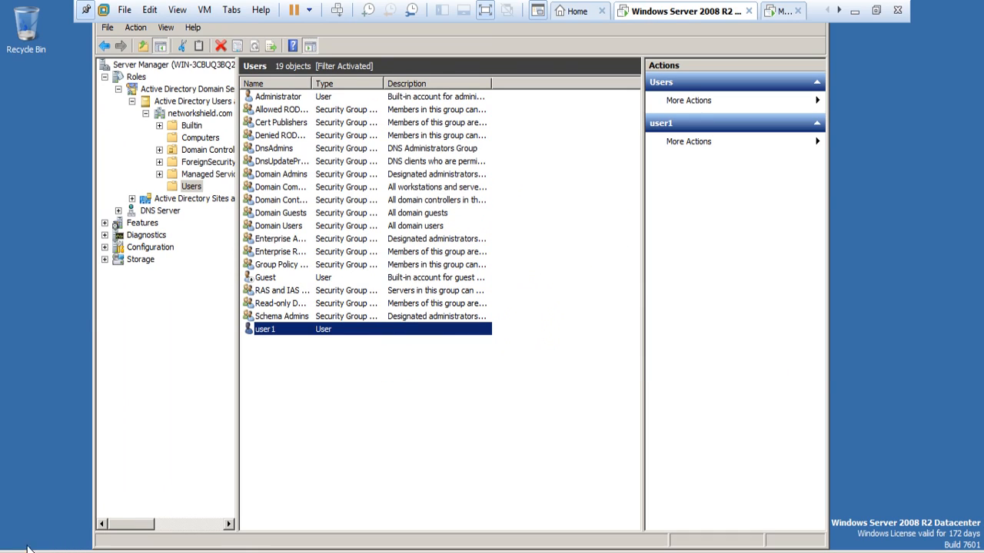
pyautogui.press('super')
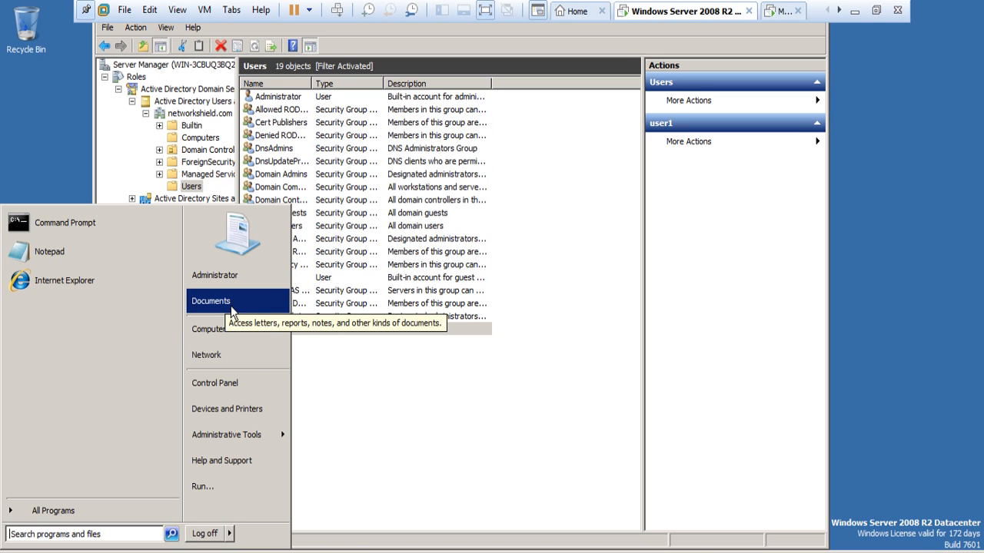
pyautogui.rightClick(219, 342)
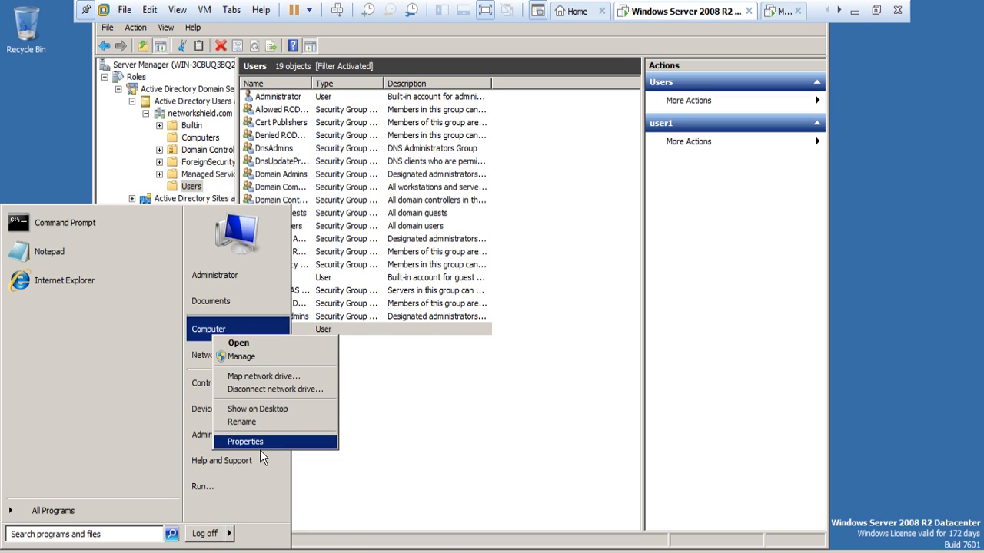
pyautogui.press('Escape')
pyautogui.moveTo(260, 450)
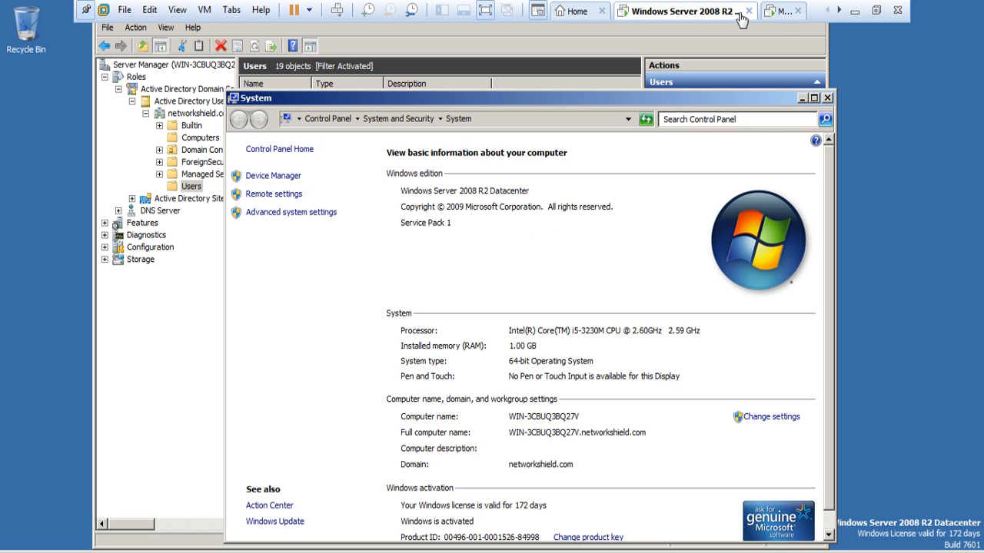
pyautogui.click(844, 12)
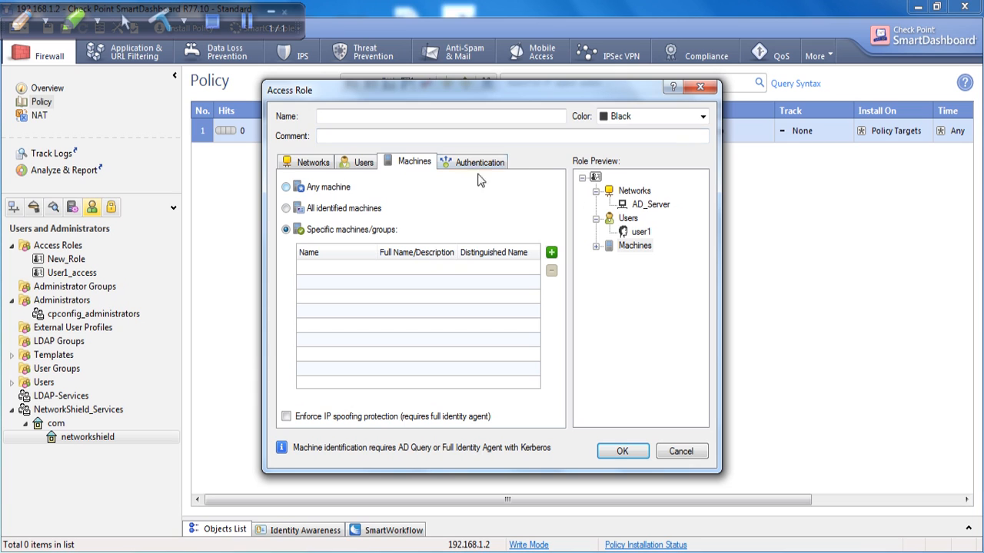
# Add machine WIN-3CBUQ3BQ27V to the access role and review its other settings tabs.
pyautogui.click(551, 252)
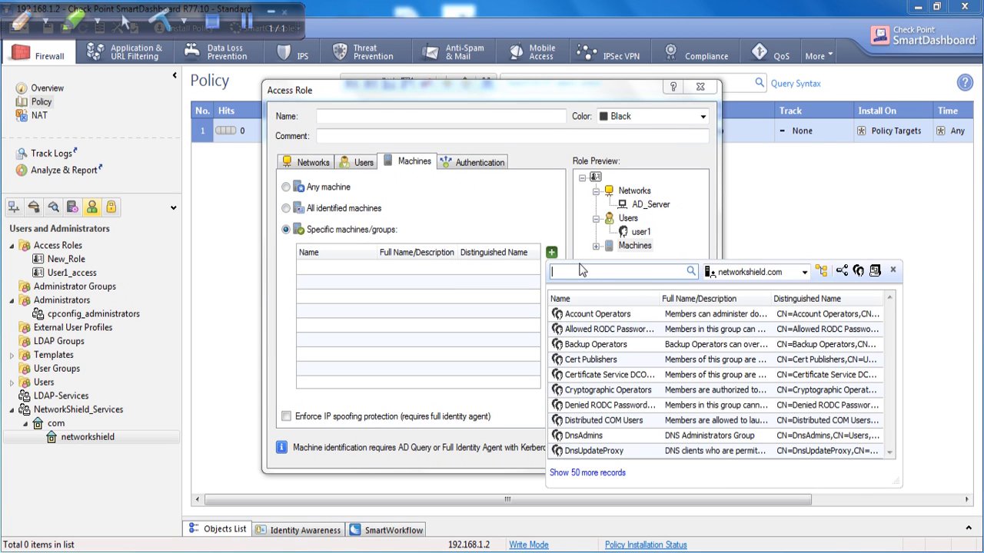
pyautogui.write('27v')
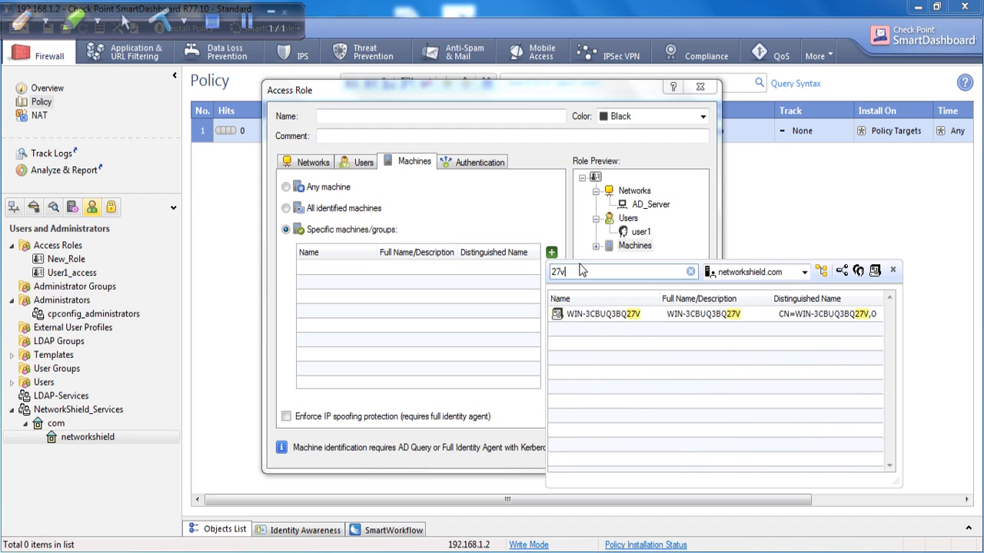
pyautogui.doubleClick(608, 315)
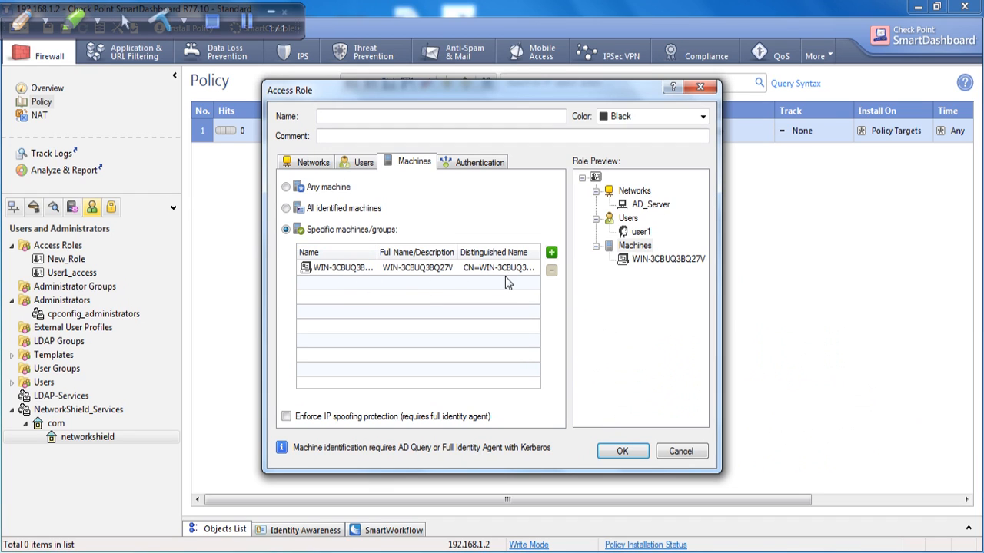
pyautogui.click(465, 165)
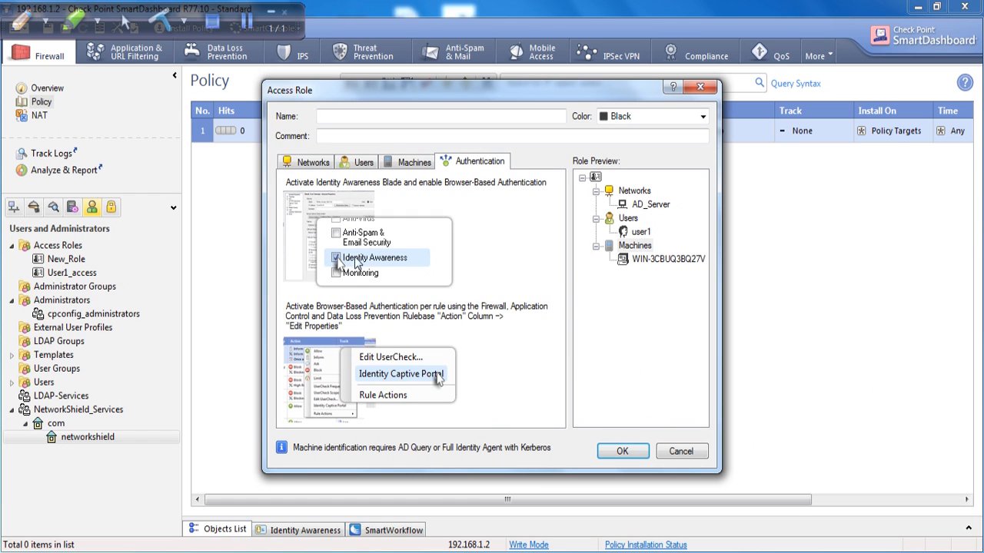
pyautogui.click(413, 166)
pyautogui.click(473, 163)
pyautogui.click(414, 164)
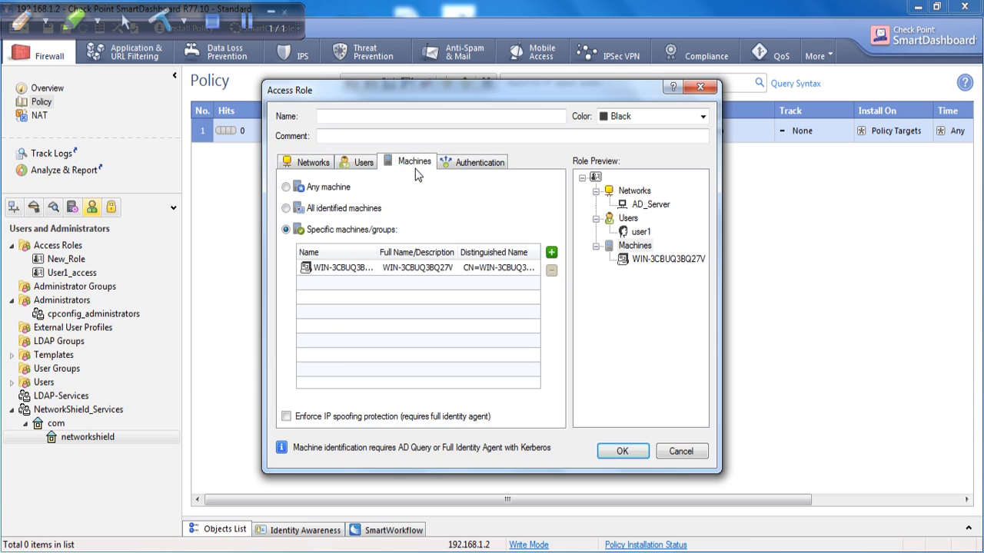
pyautogui.click(363, 162)
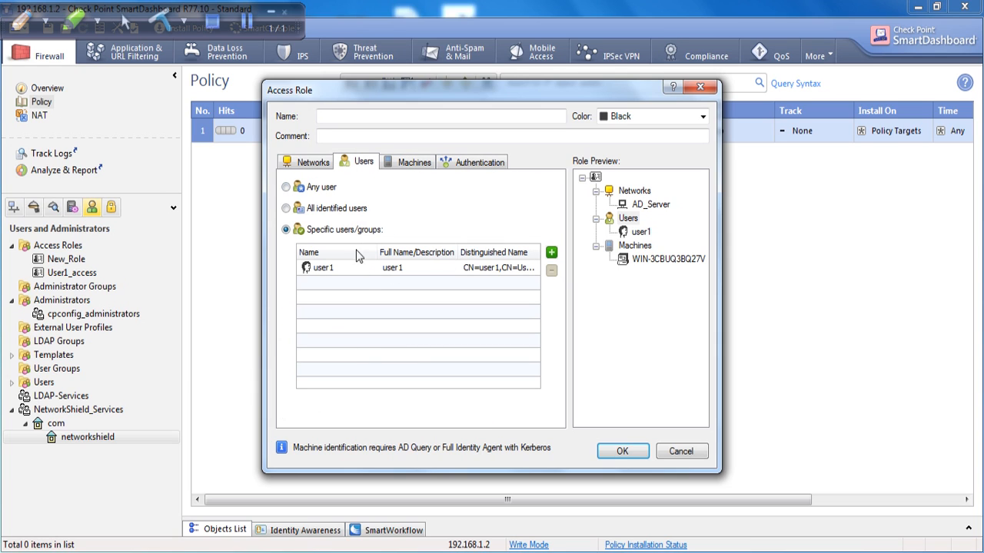
pyautogui.click(315, 162)
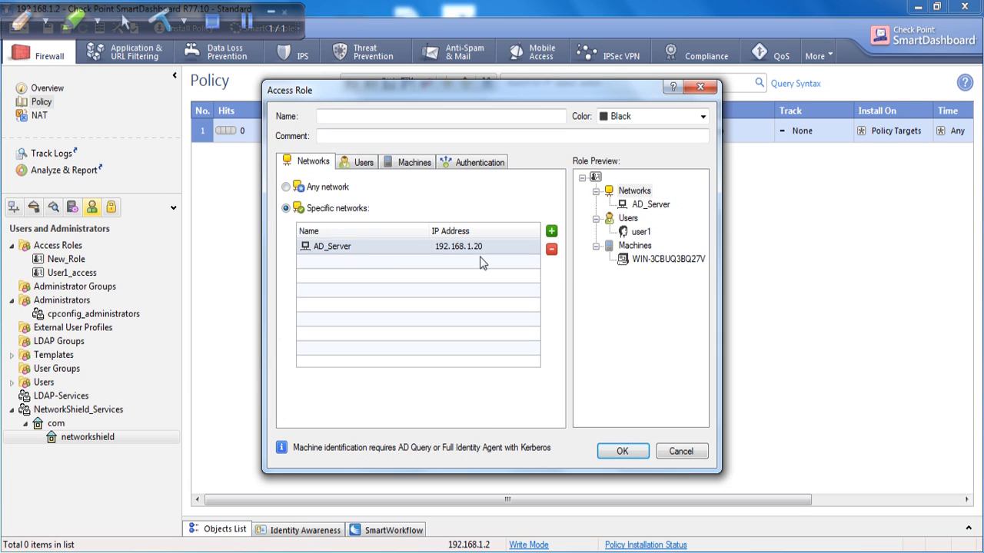
# Name the access role Ldatp_testing, without spaces, and save it.
pyautogui.click(622, 451)
pyautogui.click(537, 318)
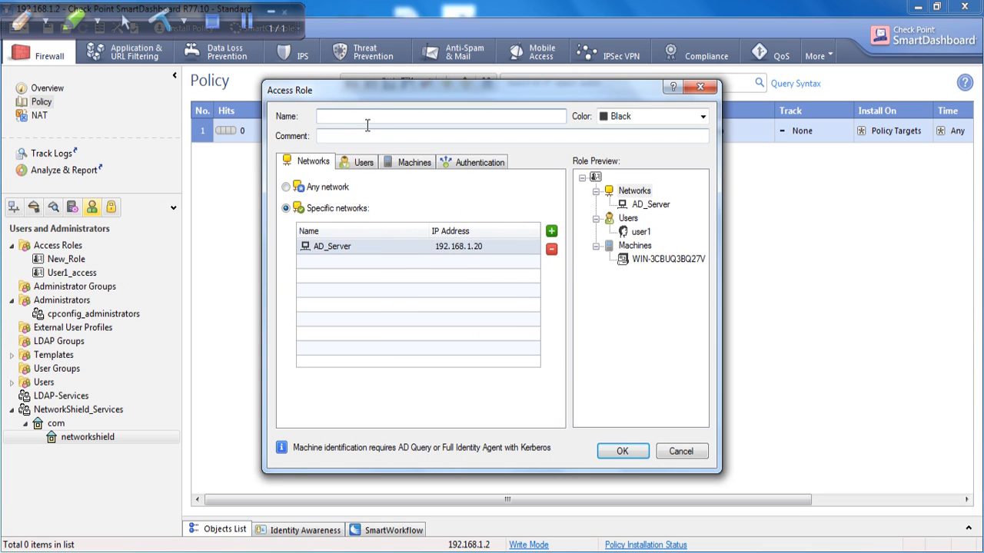
pyautogui.write('Ldatp testing')
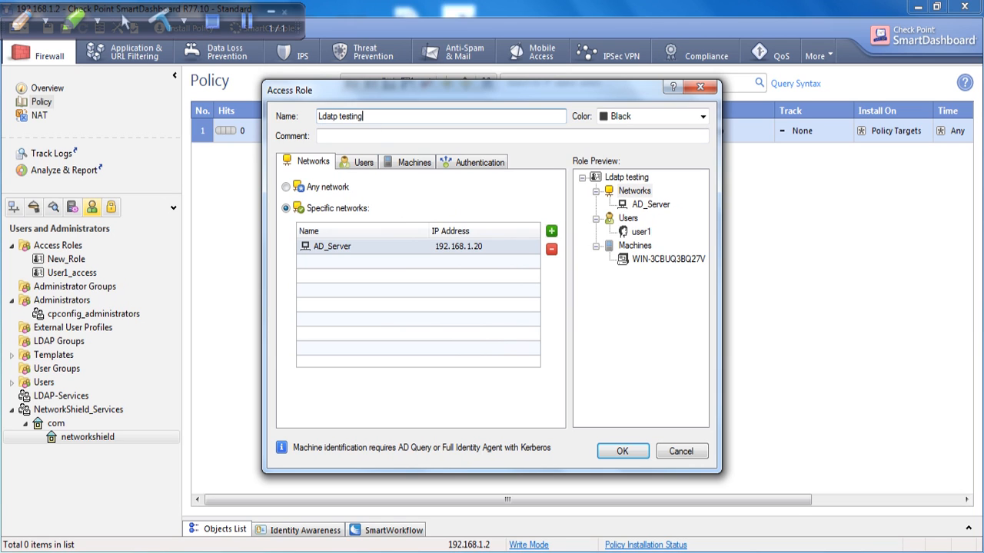
pyautogui.click(626, 452)
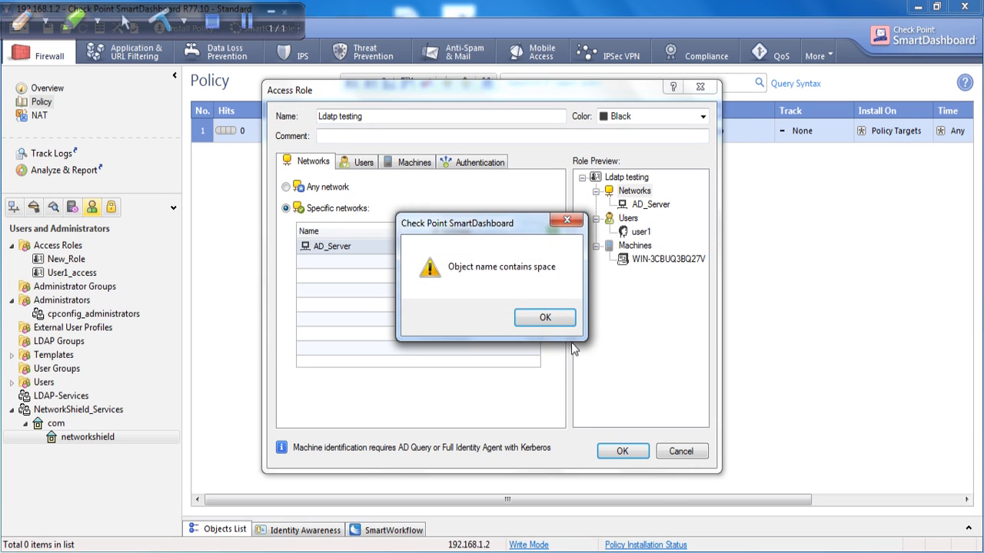
pyautogui.click(543, 317)
pyautogui.click(350, 130)
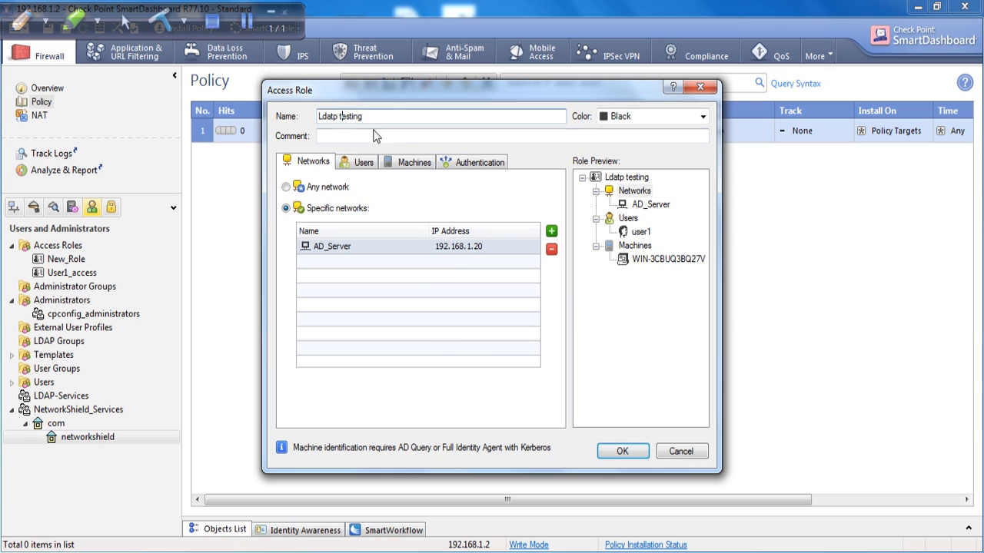
pyautogui.press('BackSpace')
pyautogui.write('_')
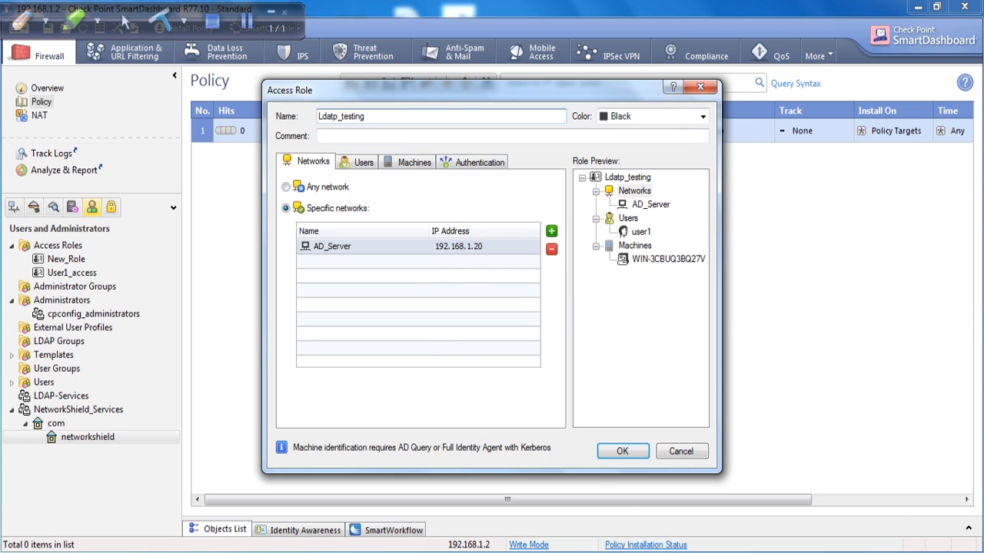
pyautogui.click(629, 450)
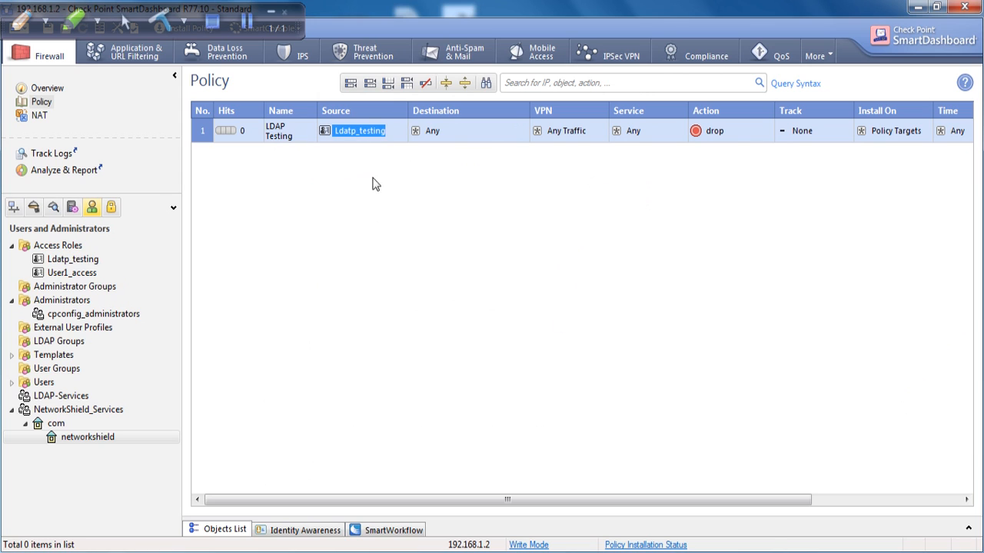
# Set the LDAP Testing rule's destination to gw-d1403f, action to accept, and track to Log.
pyautogui.click(523, 126)
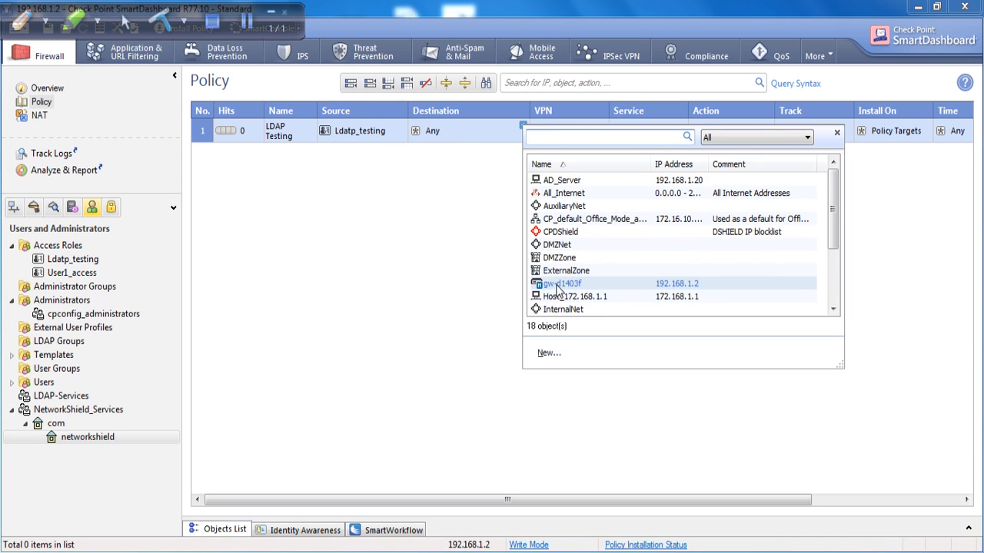
pyautogui.click(559, 285)
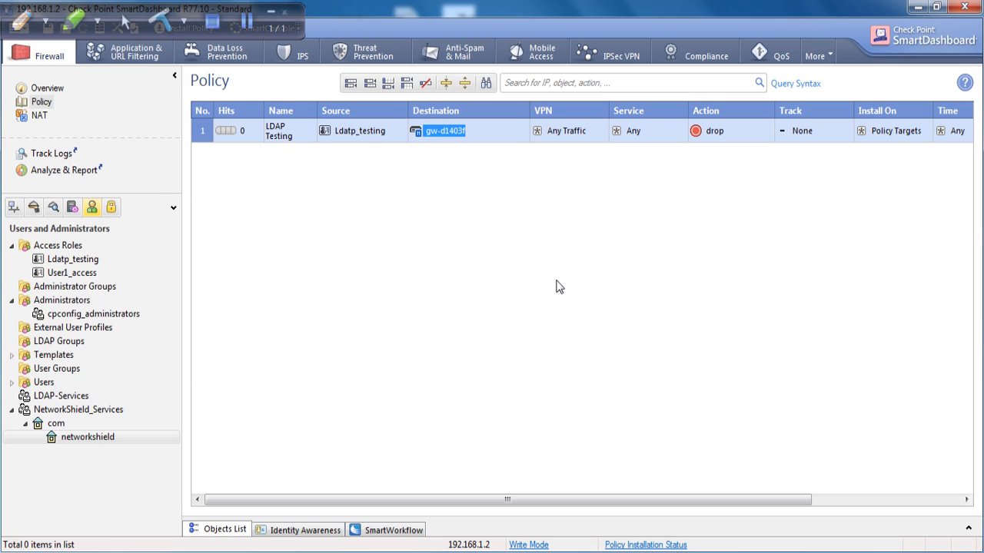
pyautogui.rightClick(709, 131)
pyautogui.click(734, 161)
pyautogui.rightClick(795, 131)
pyautogui.click(813, 149)
# Add a new rule below rule 1.
pyautogui.moveTo(549, 500); pyautogui.dragTo(269, 461)
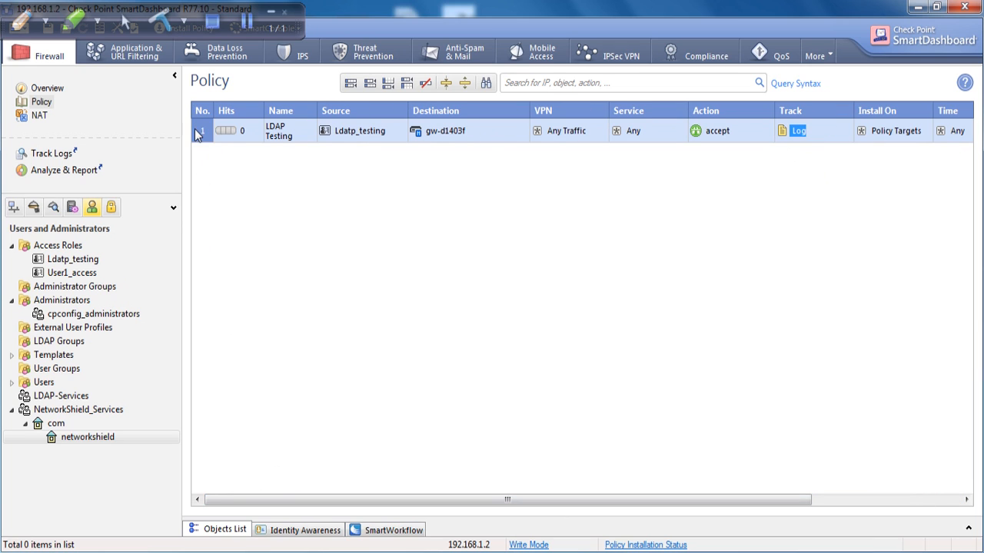
pyautogui.rightClick(198, 132)
pyautogui.moveTo(239, 139)
pyautogui.click(399, 156)
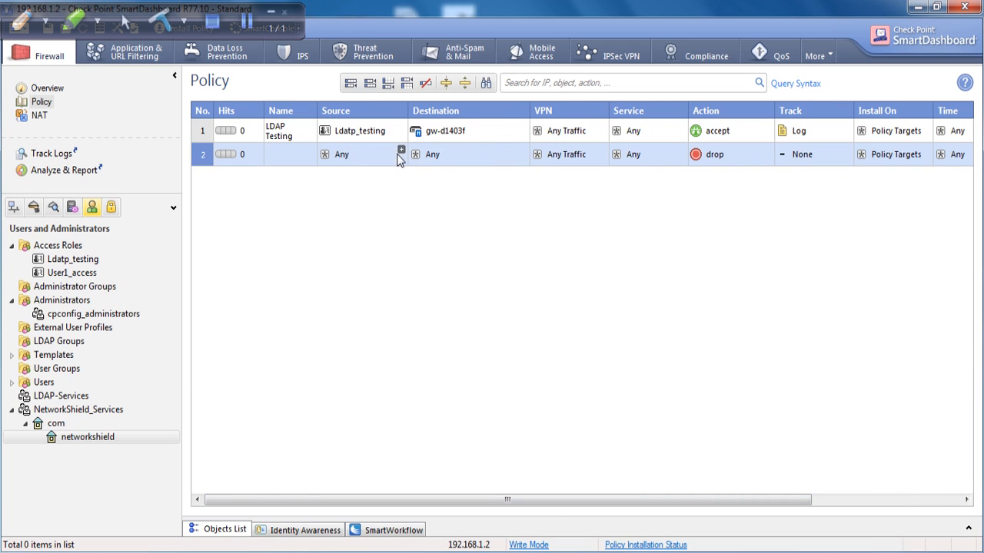
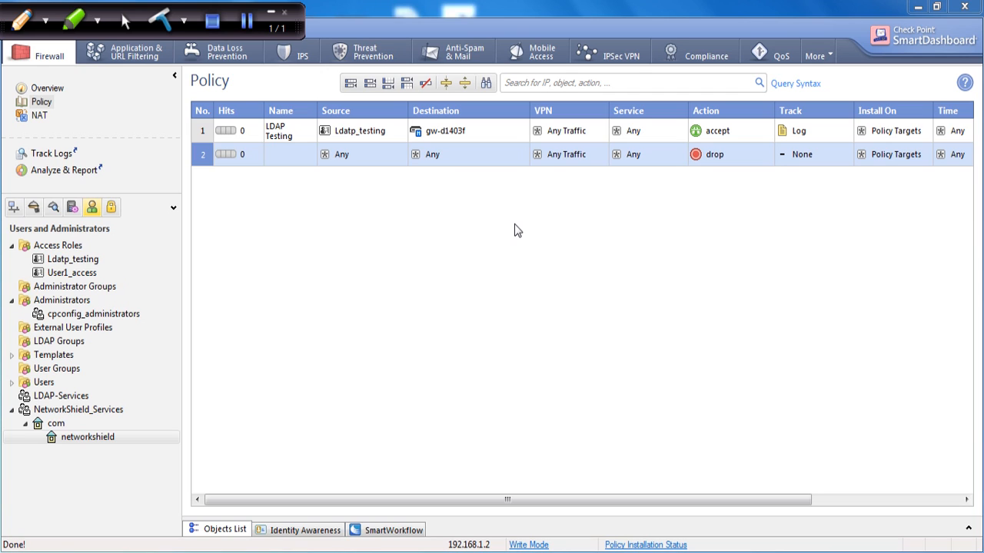
# Set the Track of rule 2, the cleanup drop rule, to Log.
pyautogui.rightClick(796, 156)
pyautogui.click(825, 183)
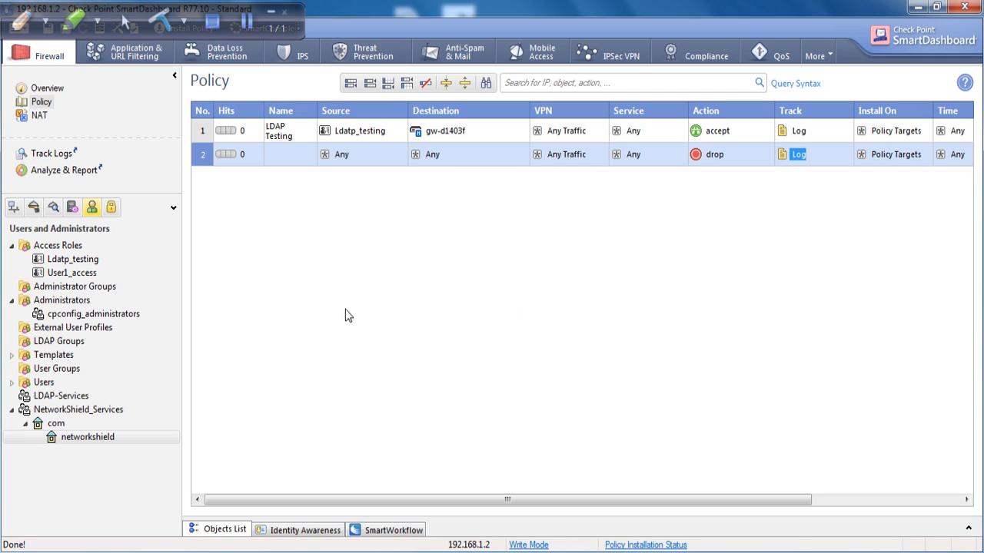
pyautogui.moveTo(442, 500)
pyautogui.mouseDown()
pyautogui.moveTo(648, 506)
pyautogui.moveTo(442, 501)
pyautogui.mouseUp()
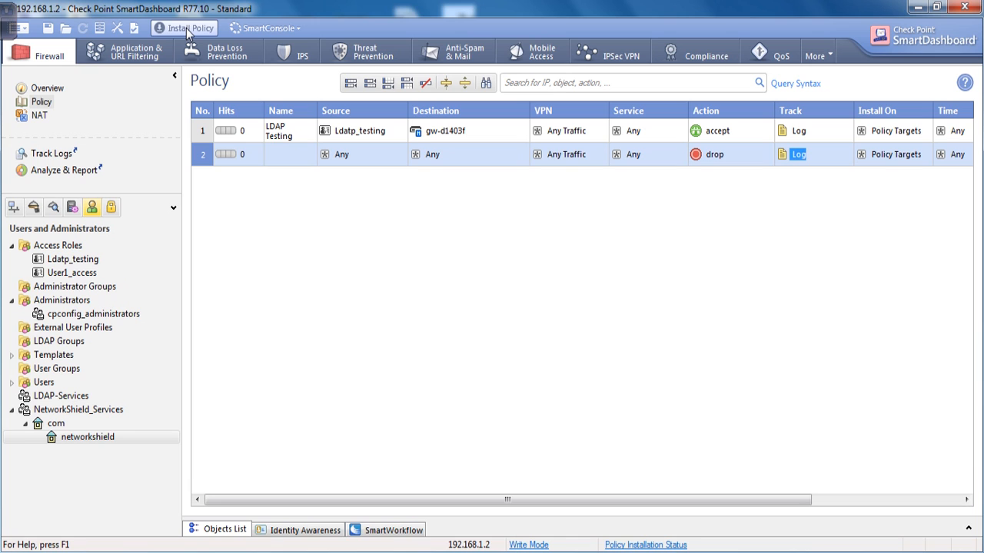
# Install the policy on gw-d1403f and wait for 'Installation completed successfully'.
pyautogui.click(186, 28)
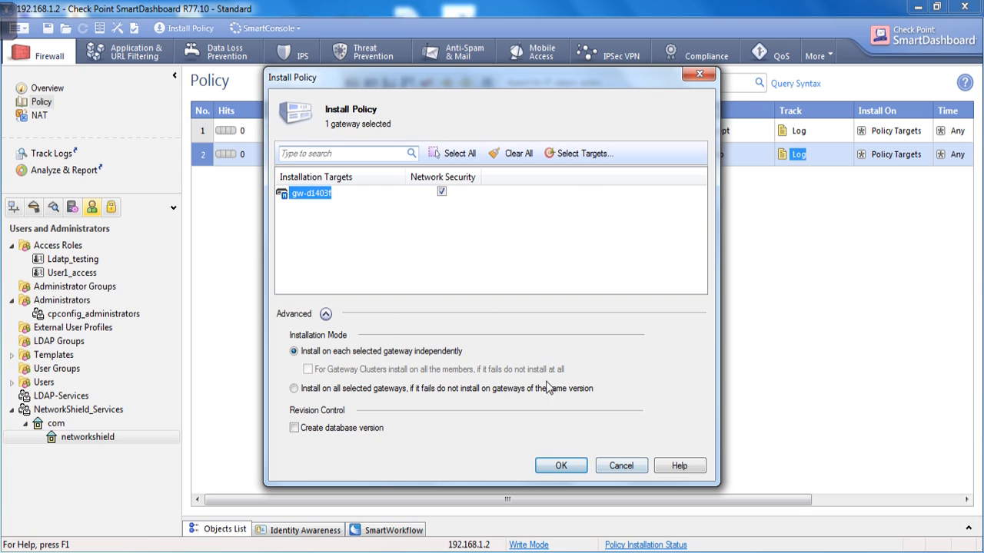
pyautogui.click(561, 466)
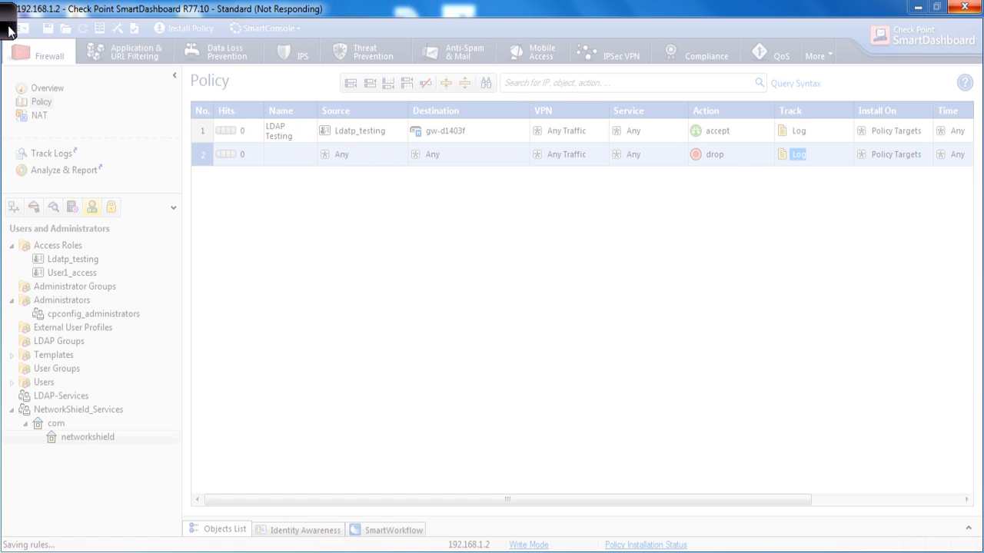
pyautogui.moveTo(9, 30)
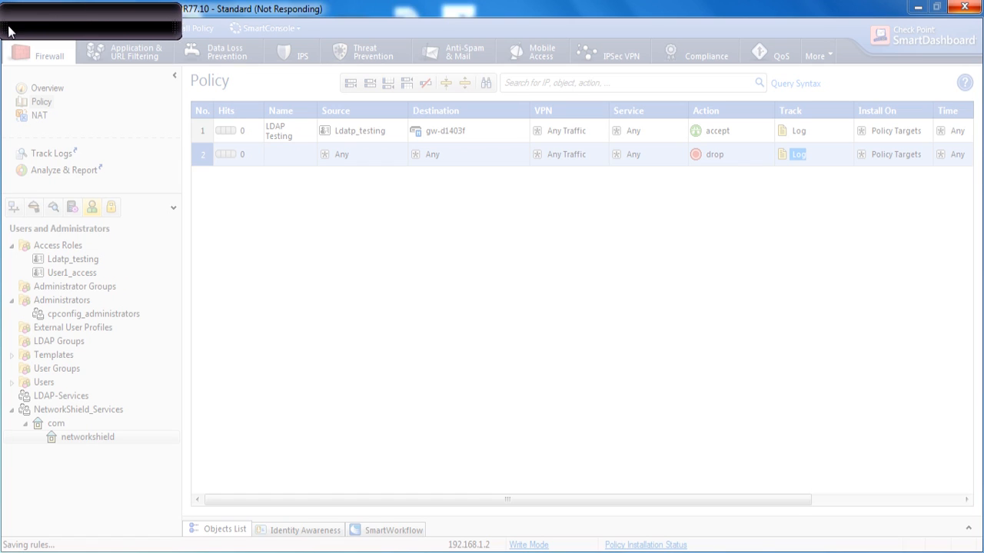
pyautogui.click(241, 28)
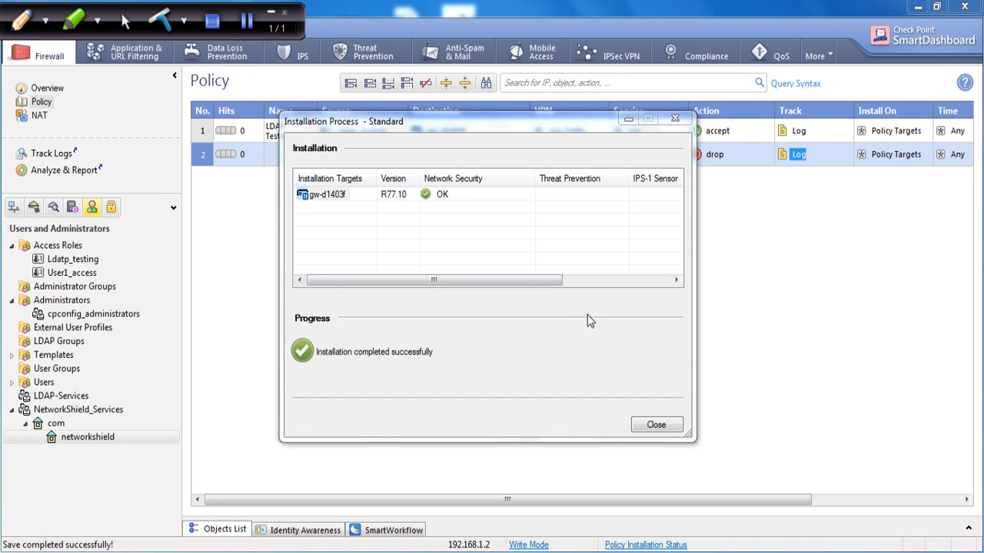
pyautogui.moveTo(545, 123); pyautogui.dragTo(543, 220)
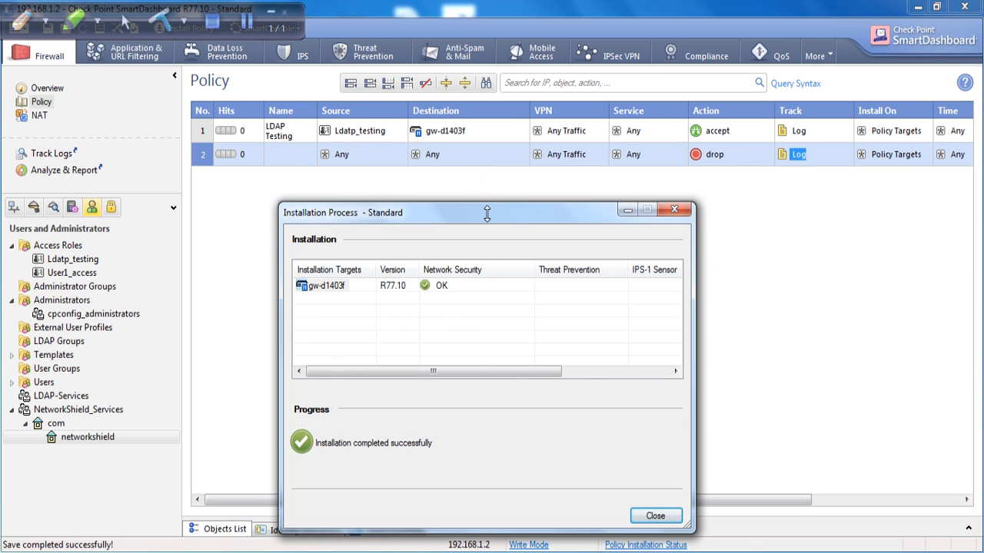
pyautogui.click(377, 552)
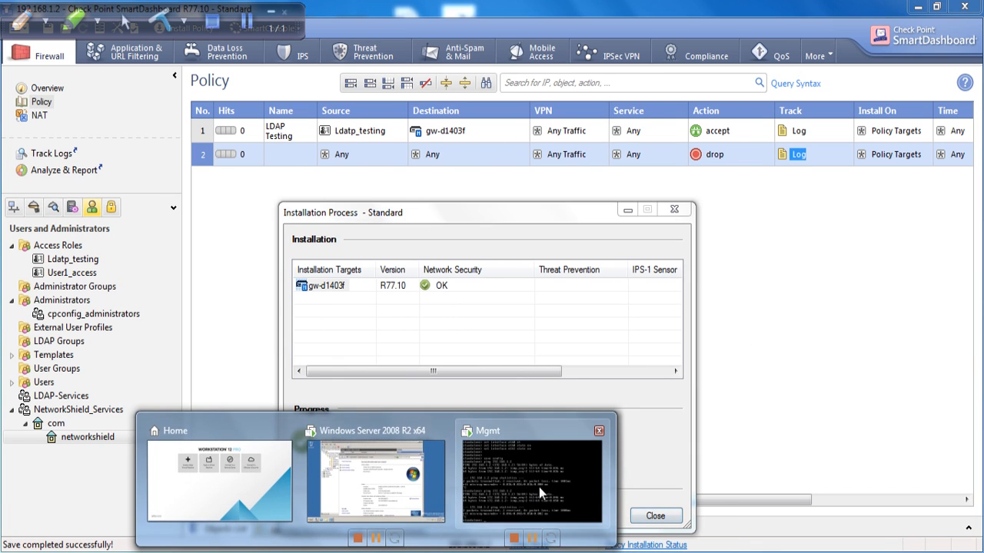
# Log in to the Mgmt VM's console as admin.
pyautogui.click(541, 483)
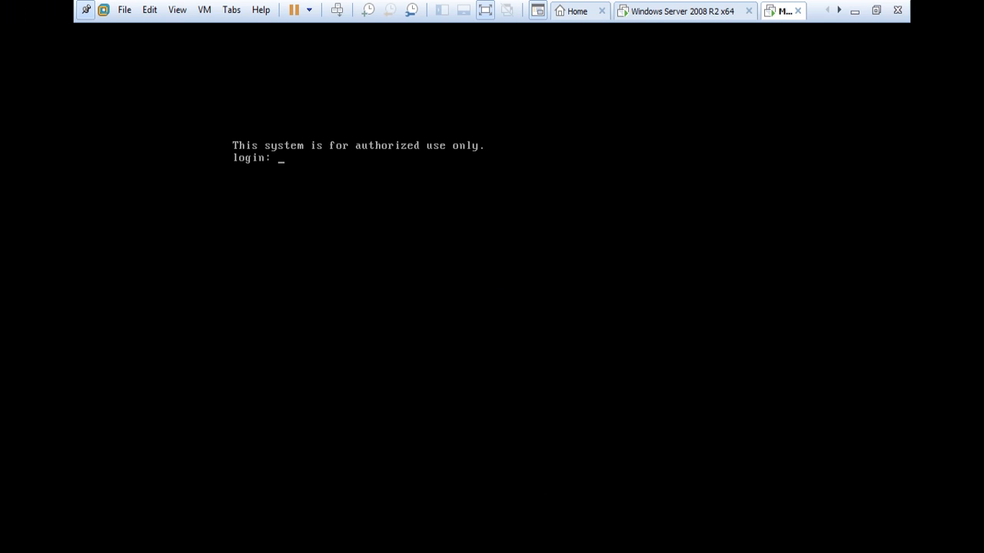
pyautogui.write('admin')
pyautogui.press('Return')
pyautogui.press('Return')
pyautogui.press('Return')
pyautogui.press('Return')
pyautogui.press('Return')
pyautogui.press('Return')
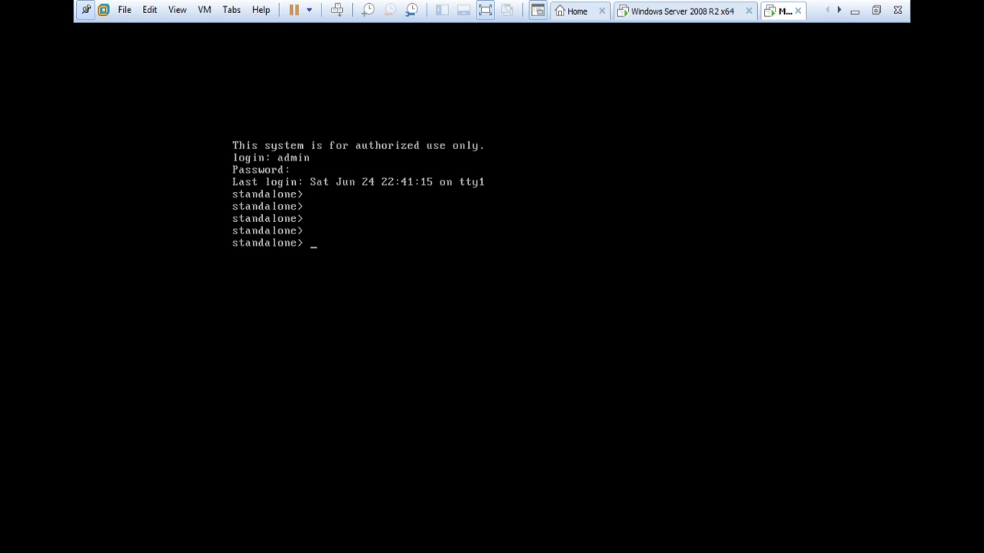
# Run cpstat os -f ifconfig to list the interfaces, correcting the typos.
pyautogui.write('cpstat os -f ifcnfig')
pyautogui.press('Return')
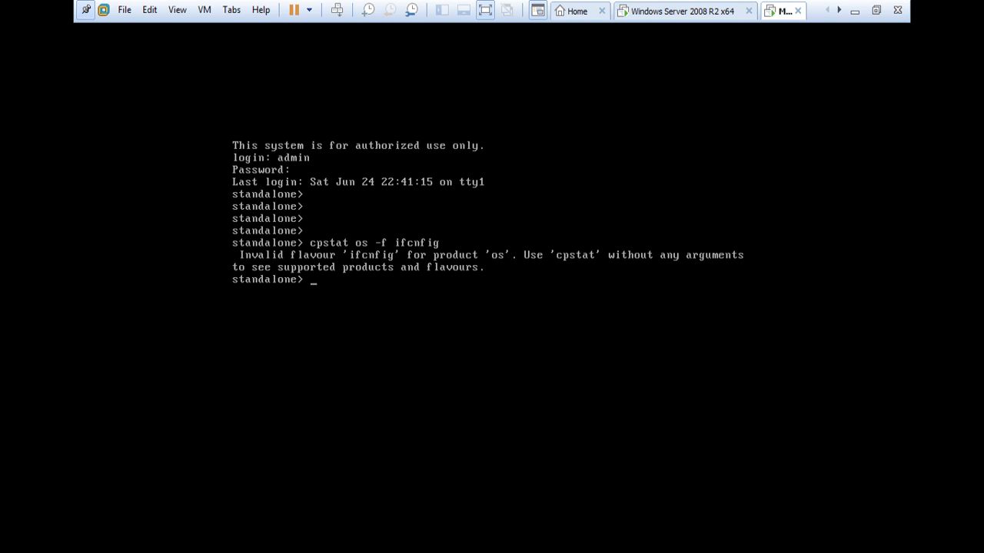
pyautogui.press('Up')
pyautogui.press('BackSpace')
pyautogui.press('BackSpace')
pyautogui.press('BackSpace')
pyautogui.press('BackSpace')
pyautogui.write('onfig')
pyautogui.press('Return')
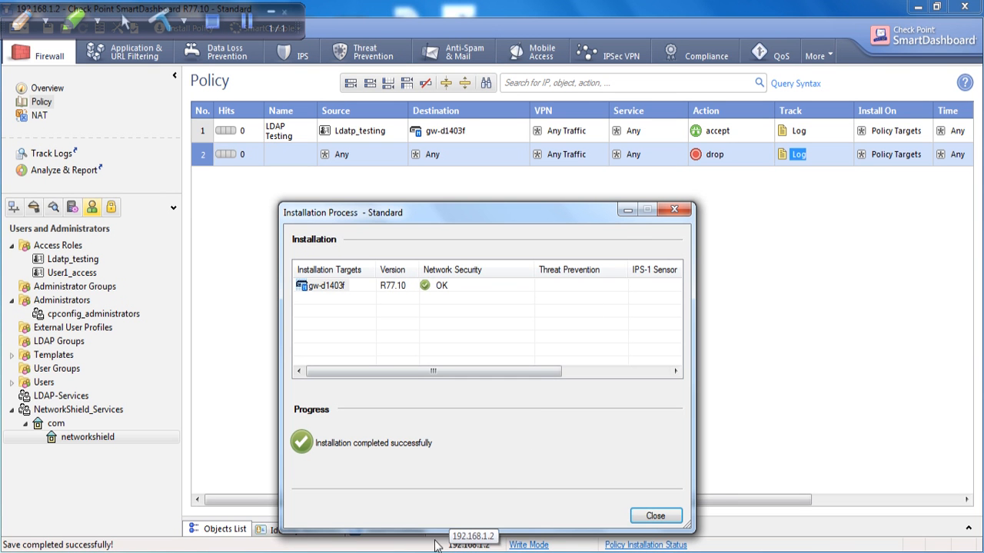
# On the Windows Server 2008 R2 VM, open a Command Prompt and ping 192.168.1.2.
pyautogui.moveTo(435, 546)
pyautogui.click(378, 475)
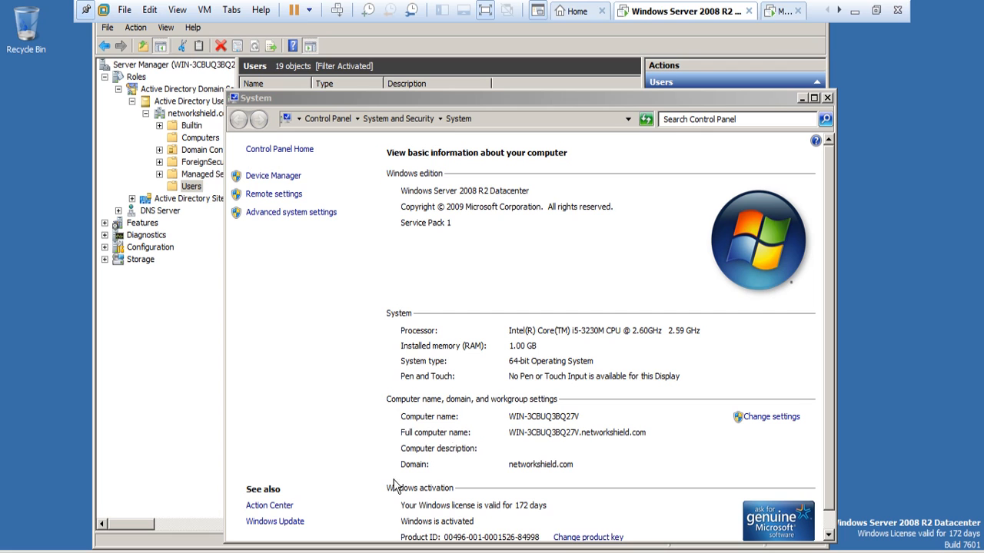
pyautogui.click(29, 551)
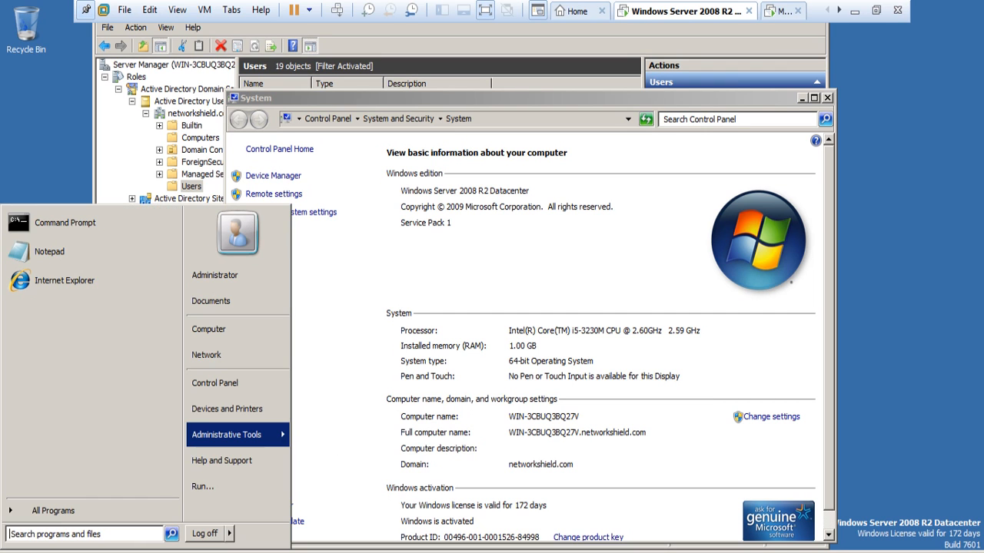
pyautogui.click(98, 235)
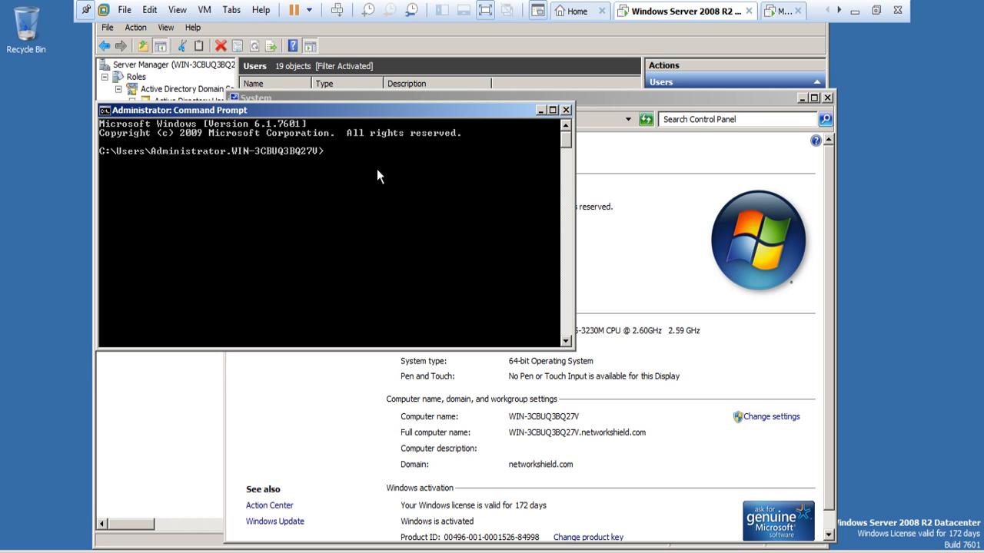
pyautogui.write('ping')
pyautogui.write('192.168.1.2')
pyautogui.press('Return')
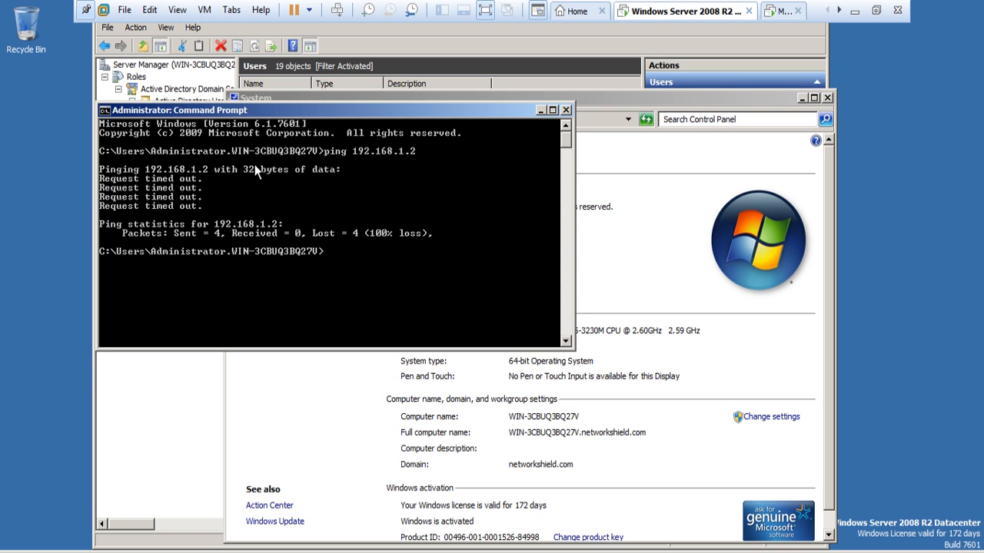
# Run telnet 192.168.1.2 22 to test SSH access to the gateway.
pyautogui.click(875, 10)
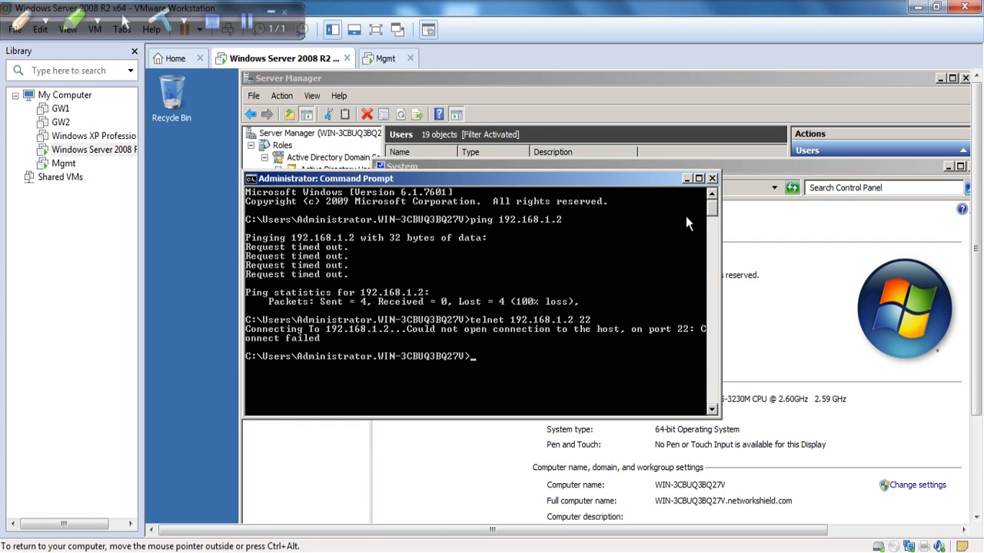
pyautogui.click(376, 29)
pyautogui.click(685, 552)
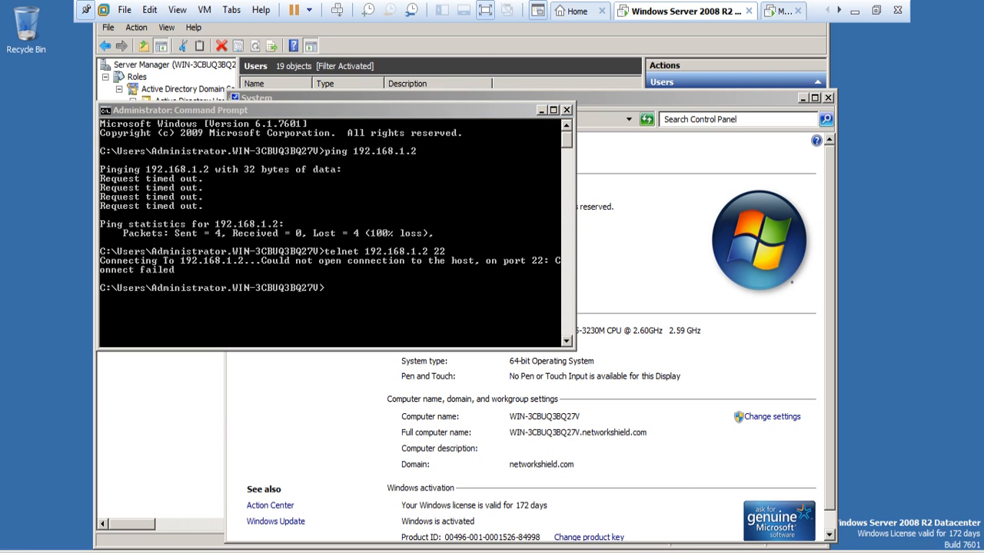
pyautogui.click(402, 244)
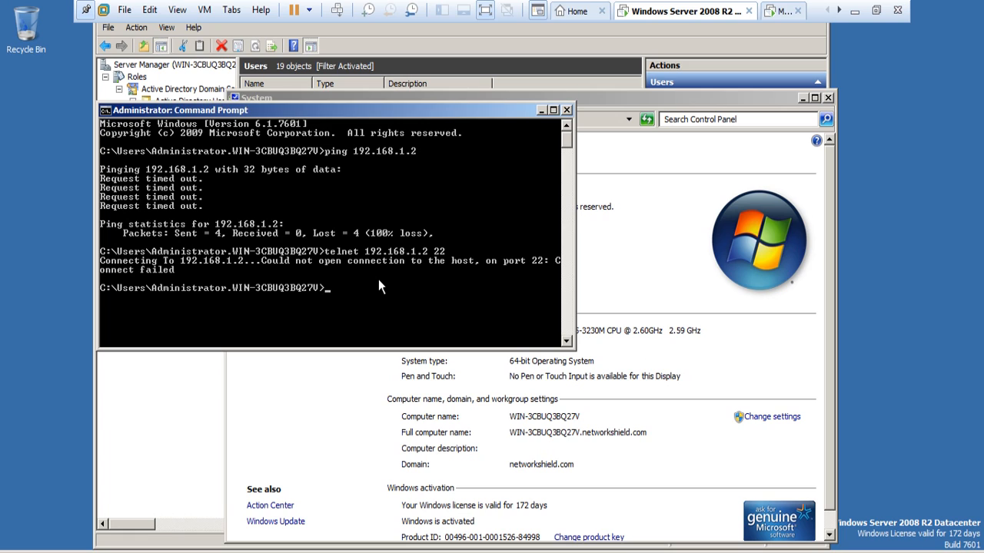
pyautogui.write('telnet 192.168.1.2 22')
pyautogui.press('Return')
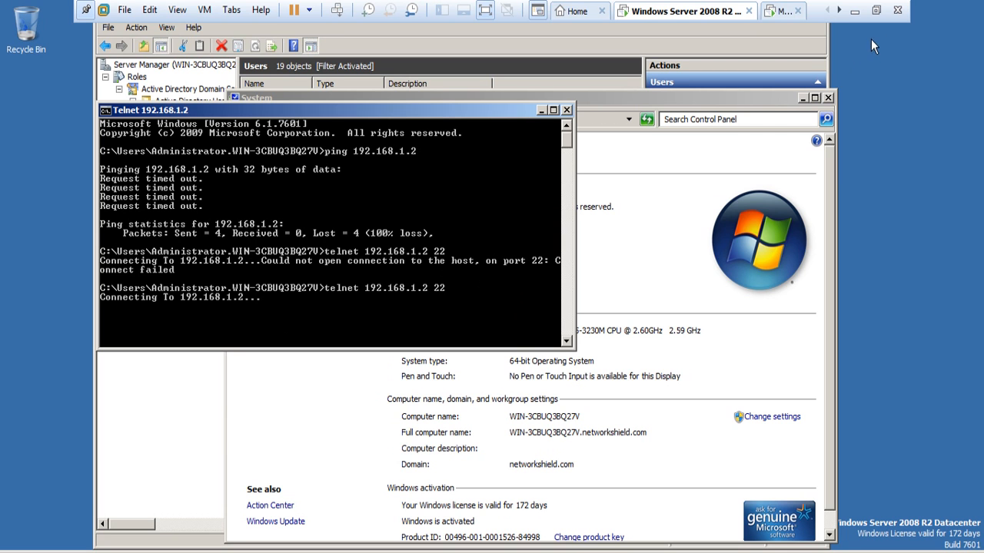
# Show the newest SmartView Tracker records and open the details of ssh record 4161.
pyautogui.click(855, 11)
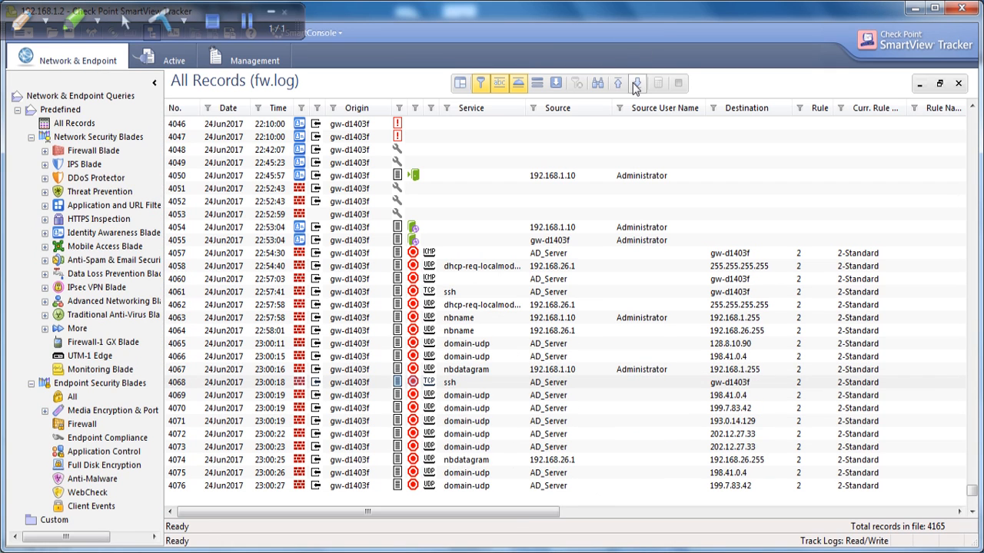
pyautogui.click(636, 84)
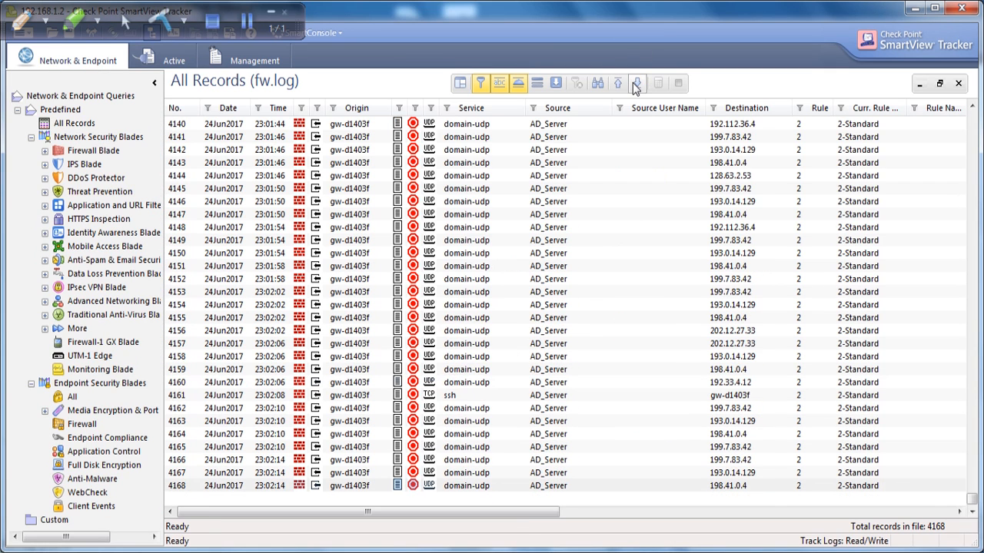
pyautogui.doubleClick(434, 395)
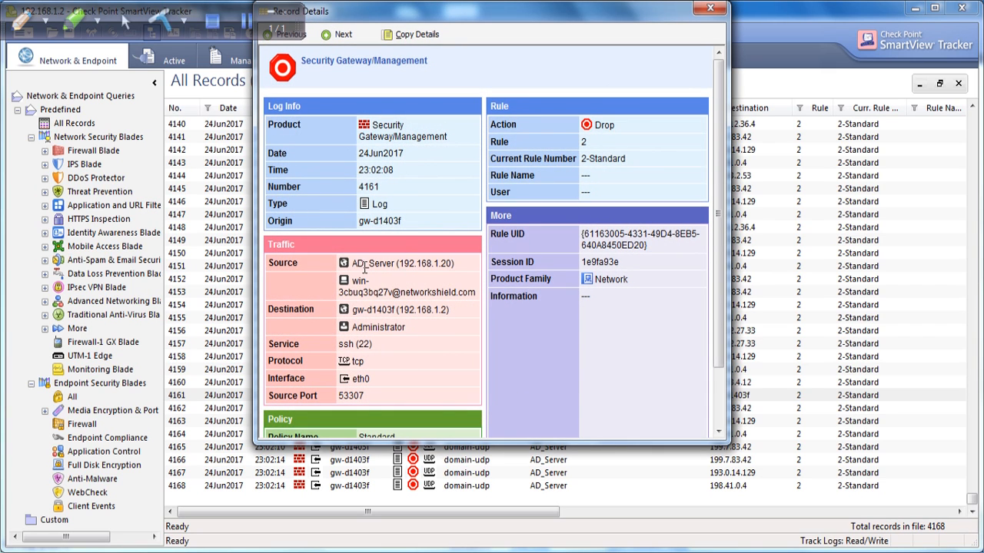
# Review record 4161's source host, networkshield.com domain, gateway, Administrator user and origin, then close it.
pyautogui.moveTo(361, 263); pyautogui.dragTo(453, 266)
pyautogui.click(386, 289)
pyautogui.moveTo(338, 294); pyautogui.dragTo(477, 297)
pyautogui.click(477, 312)
pyautogui.moveTo(376, 322); pyautogui.dragTo(452, 312)
pyautogui.click(401, 333)
pyautogui.moveTo(408, 335); pyautogui.dragTo(354, 331)
pyautogui.click(410, 336)
pyautogui.moveTo(371, 379); pyautogui.dragTo(353, 396)
pyautogui.moveTo(401, 221); pyautogui.dragTo(374, 222)
pyautogui.click(710, 8)
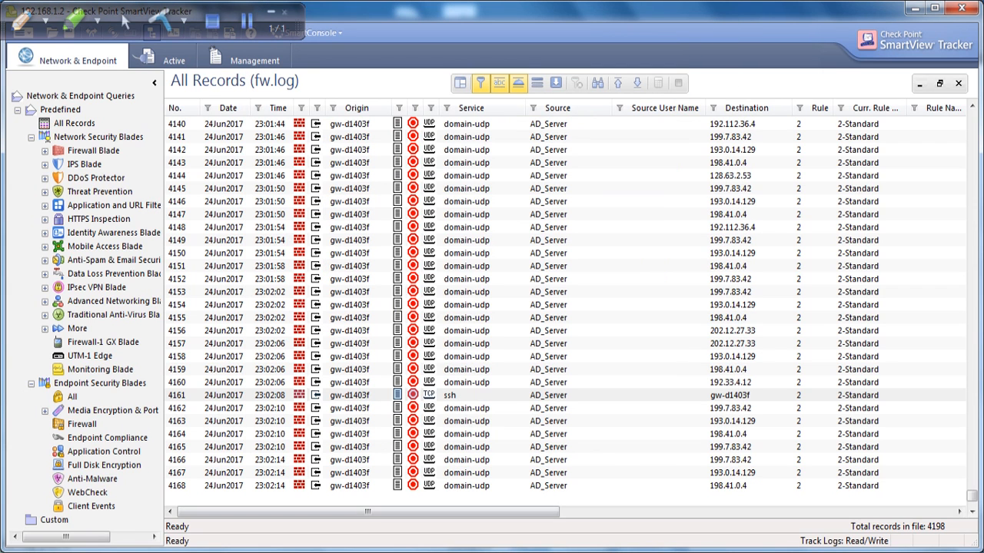
pyautogui.click(527, 474)
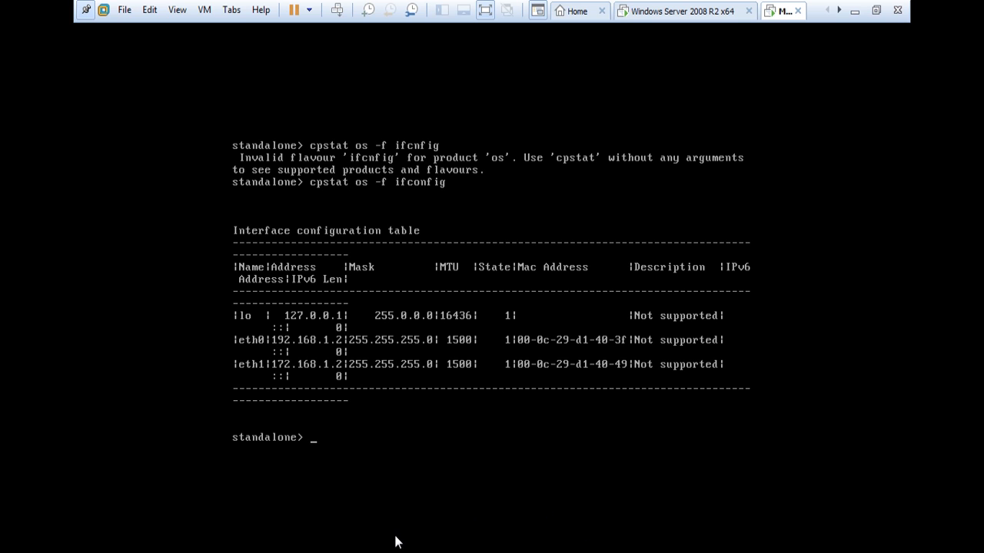
# Ping 192.168.1.2 again from the Windows Server VM.
pyautogui.click(699, 12)
pyautogui.write('ping 192.168.1.2')
pyautogui.press('Return')
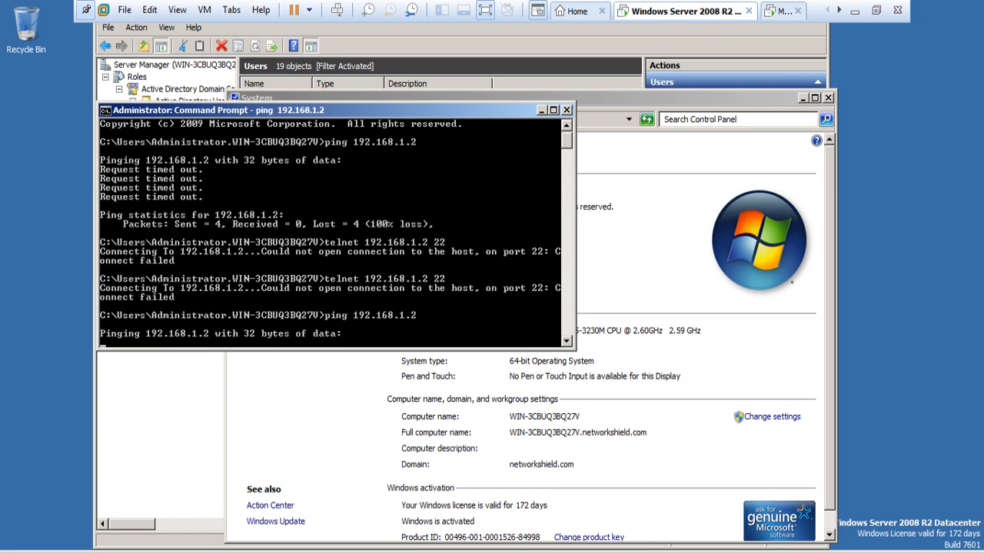
# Check that ICMP record 4205 in SmartView Tracker shows Drop by rule 2.
pyautogui.click(854, 11)
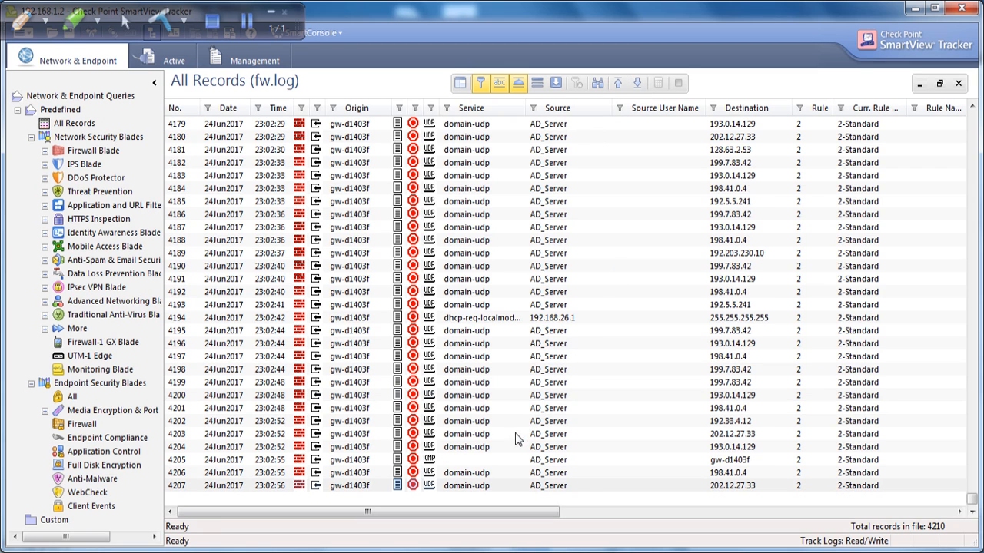
pyautogui.doubleClick(435, 460)
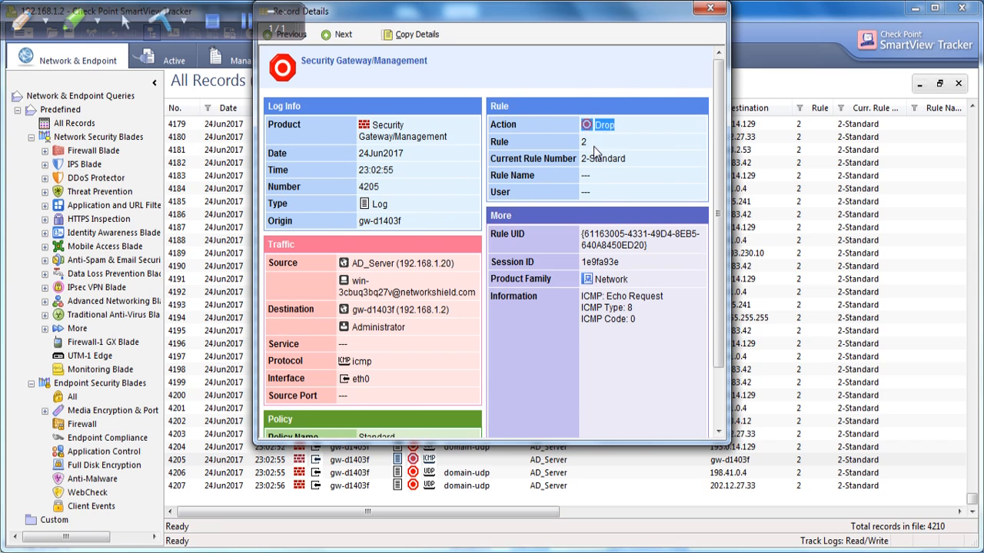
pyautogui.click(710, 8)
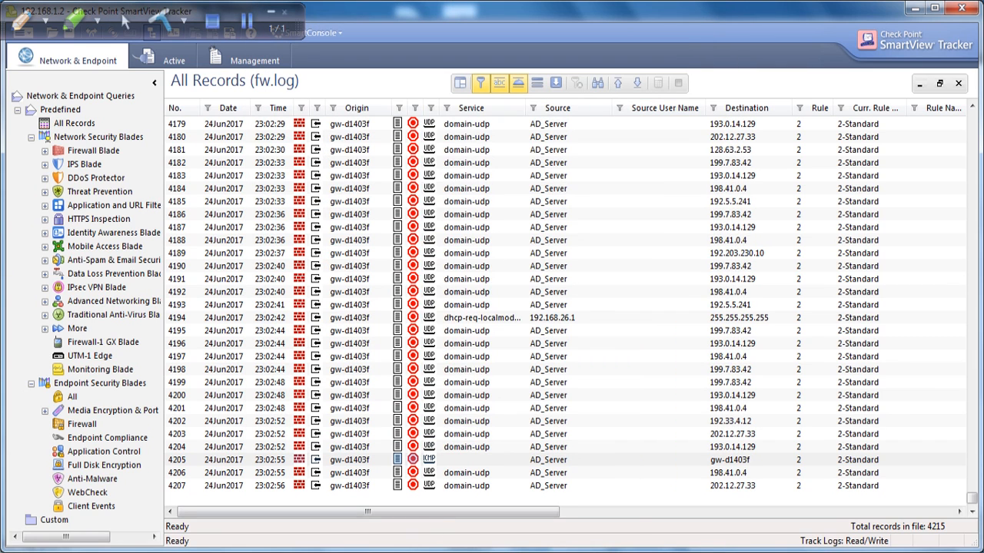
pyautogui.click(376, 552)
# Lock the administrator's Windows Server session.
pyautogui.click(387, 484)
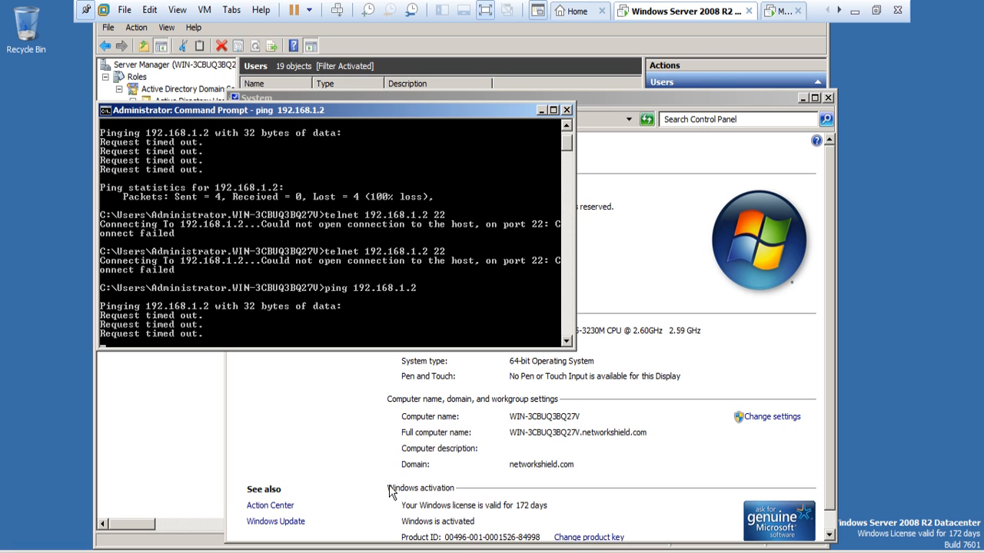
pyautogui.click(21, 552)
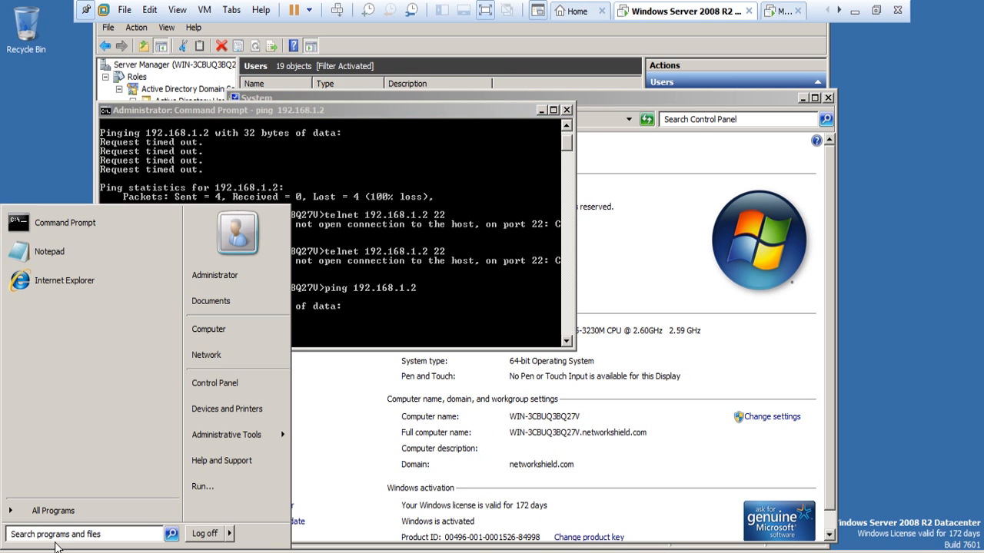
pyautogui.click(230, 535)
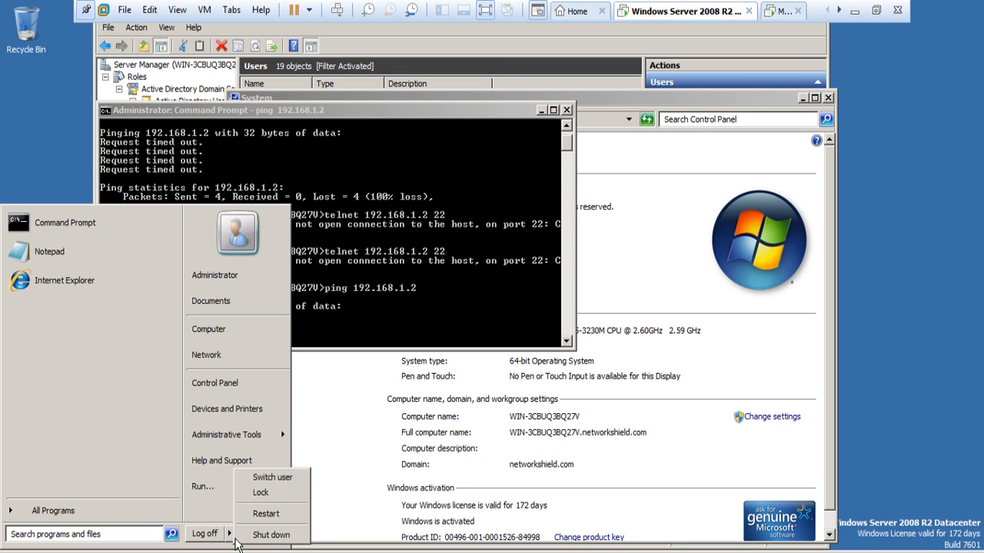
pyautogui.click(282, 489)
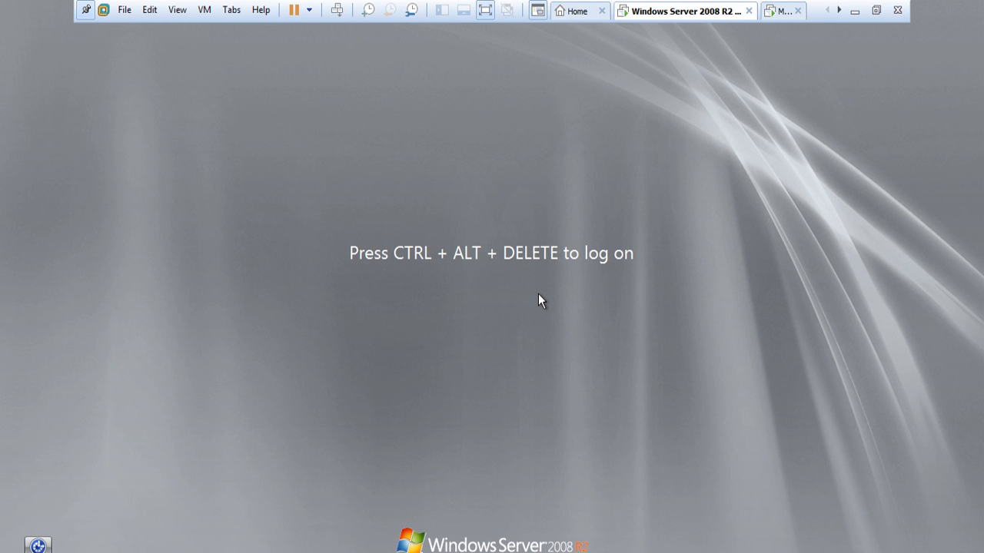
# Log on as the other domain user with their password and exit full-screen mode.
pyautogui.hotkey('ctrl', 'alt', 'Delete')
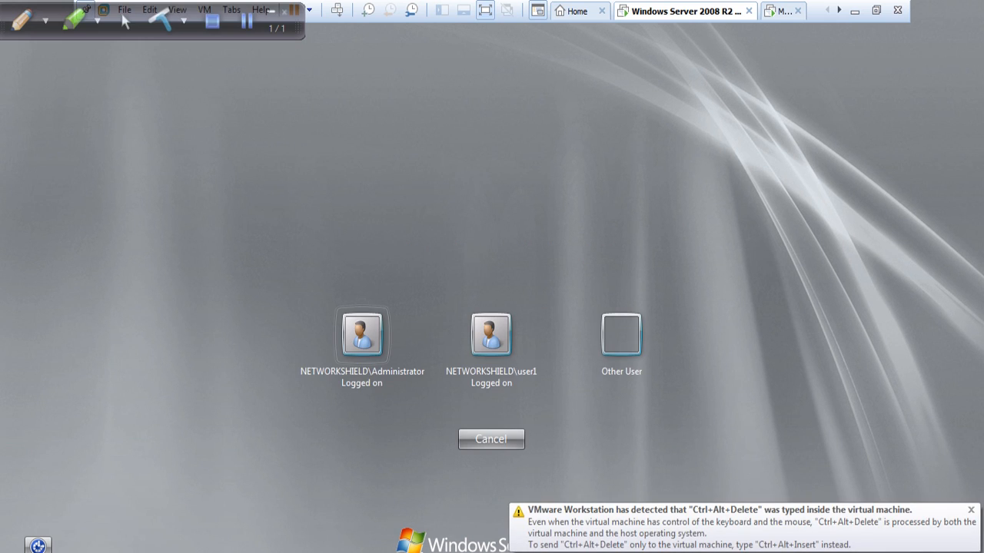
pyautogui.click(502, 355)
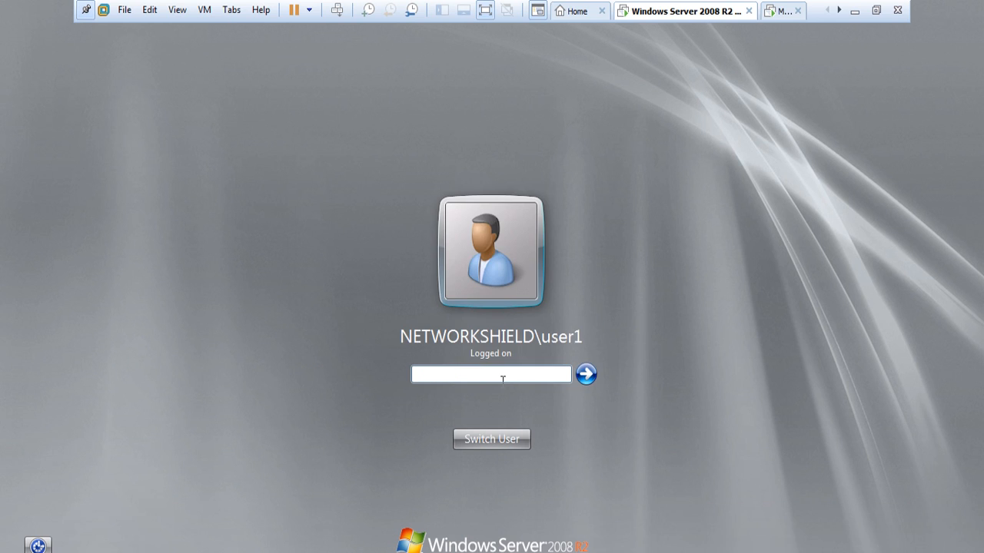
pyautogui.write('•••••••••')
pyautogui.press('Return')
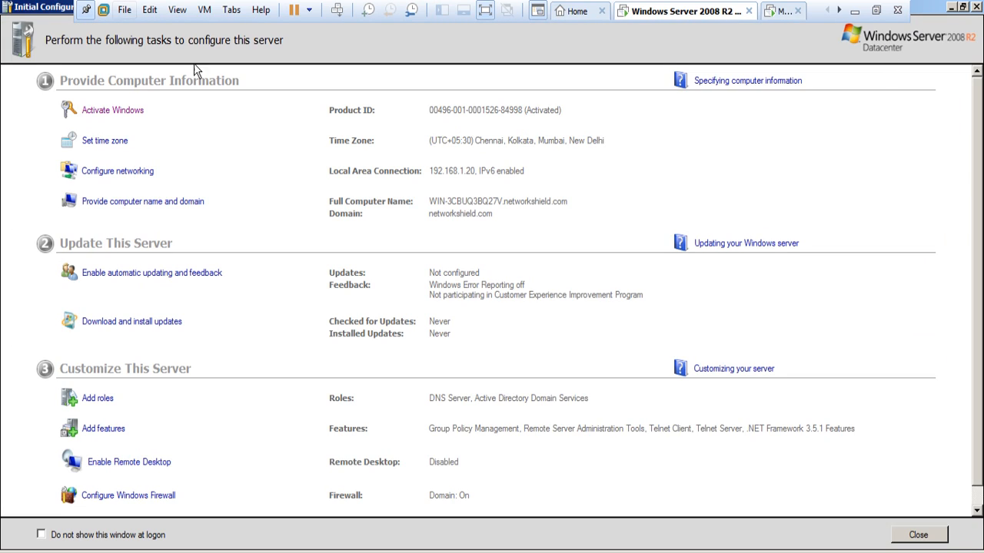
pyautogui.click(877, 10)
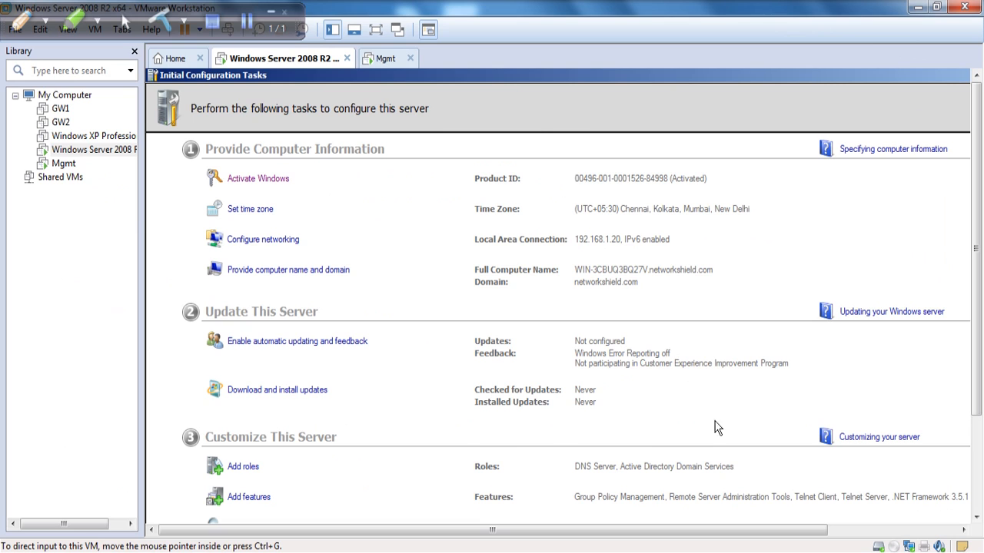
# Close the Date and Time settings, return the VM to full screen, and launch Command Prompt.
pyautogui.scroll(-1, 416, 274)
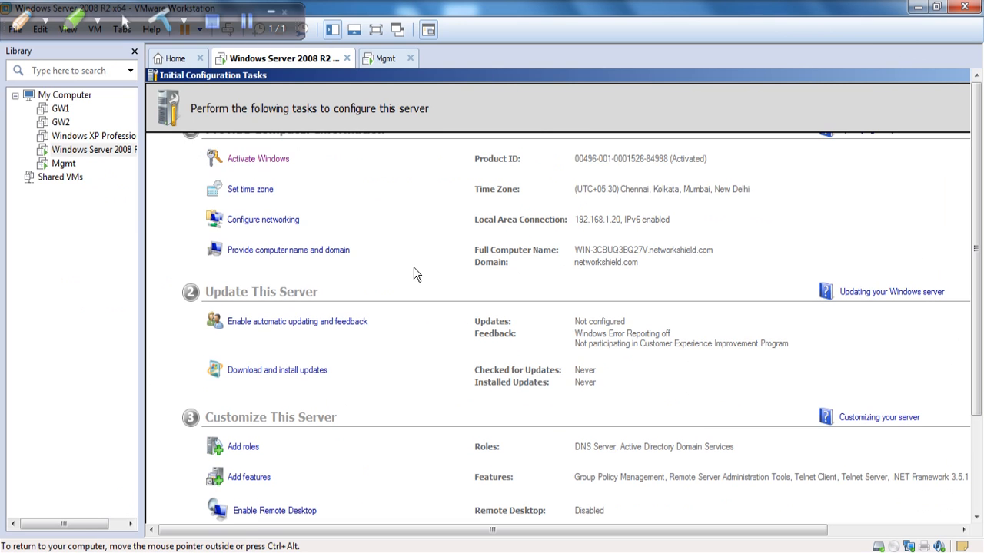
pyautogui.click(249, 190)
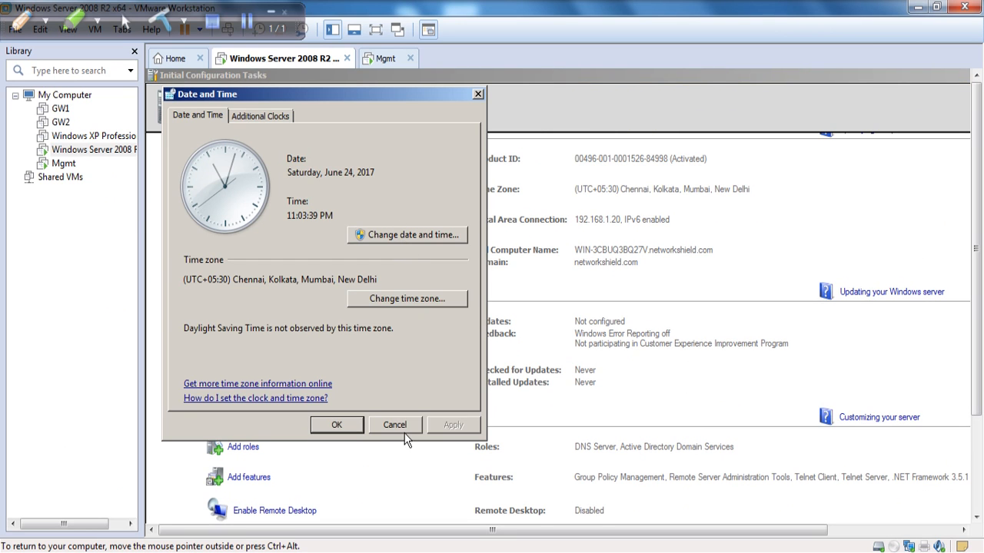
pyautogui.click(400, 429)
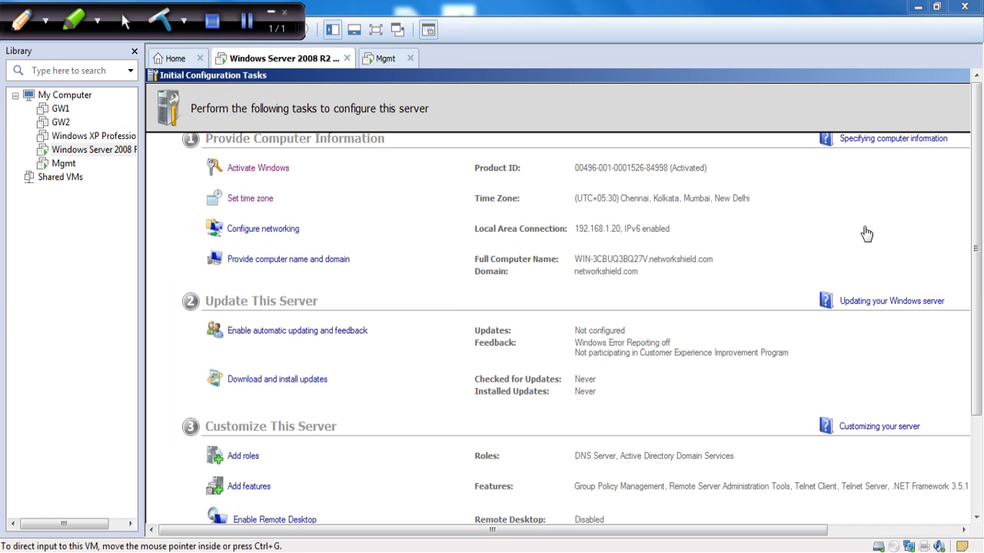
pyautogui.click(376, 29)
pyautogui.press('super')
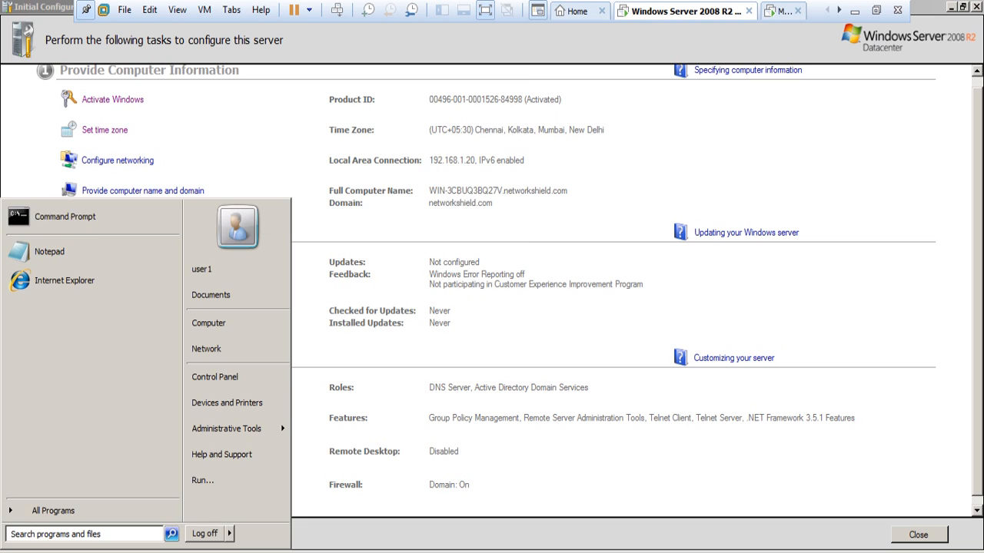
pyautogui.click(91, 222)
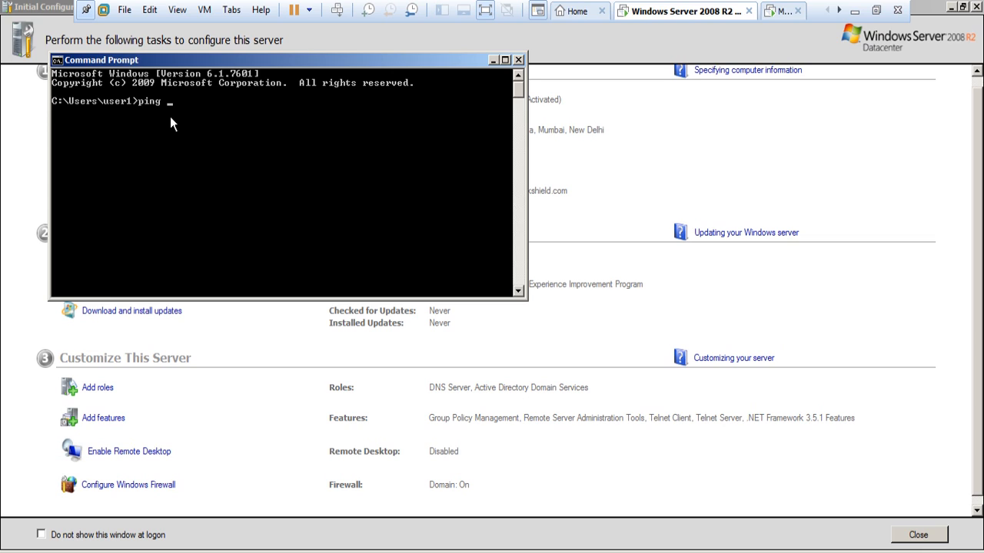
# As the domain user, ping 192.168.1.2 and telnet to port 22 to get the SSH banner.
pyautogui.write('ping 192.168.1.2')
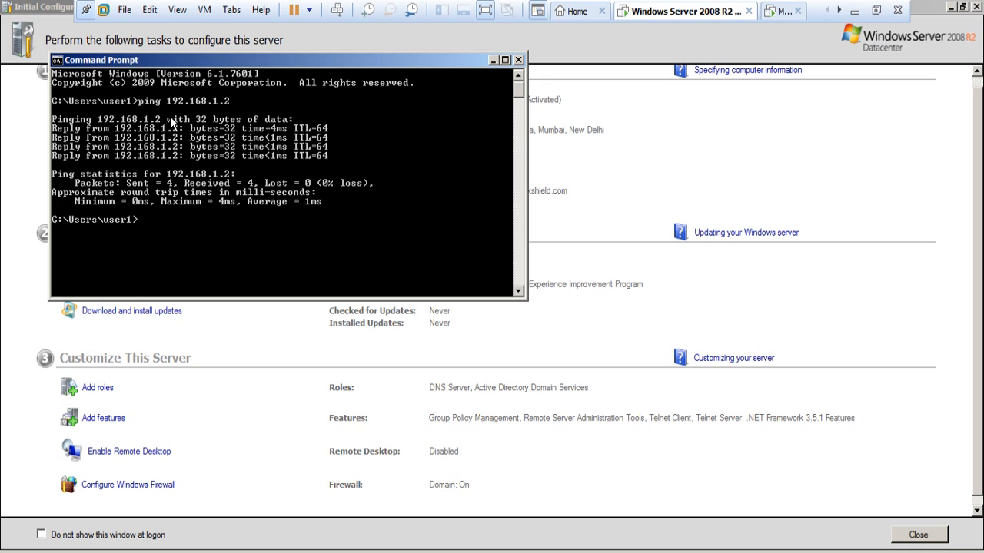
pyautogui.press('Up')
pyautogui.press('BackSpace')
pyautogui.press('BackSpace')
pyautogui.press('BackSpace')
pyautogui.press('BackSpace')
pyautogui.press('BackSpace')
pyautogui.press('BackSpace')
pyautogui.press('BackSpace')
pyautogui.press('BackSpace')
pyautogui.press('BackSpace')
pyautogui.press('BackSpace')
pyautogui.press('BackSpace')
pyautogui.press('BackSpace')
pyautogui.press('BackSpace')
pyautogui.press('BackSpace')
pyautogui.press('BackSpace')
pyautogui.press('BackSpace')
pyautogui.write('telnet 192.168.1.2')
pyautogui.press('Return')
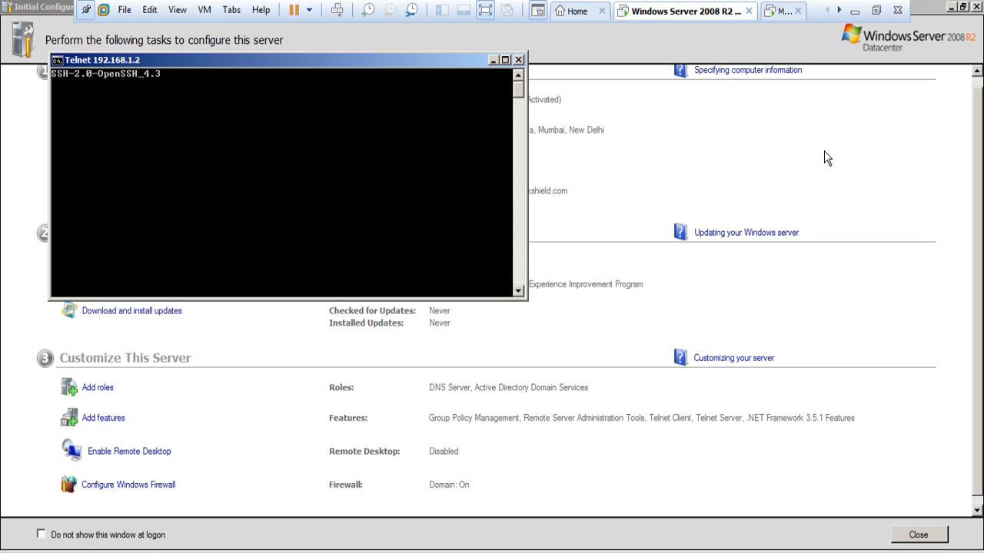
pyautogui.click(855, 15)
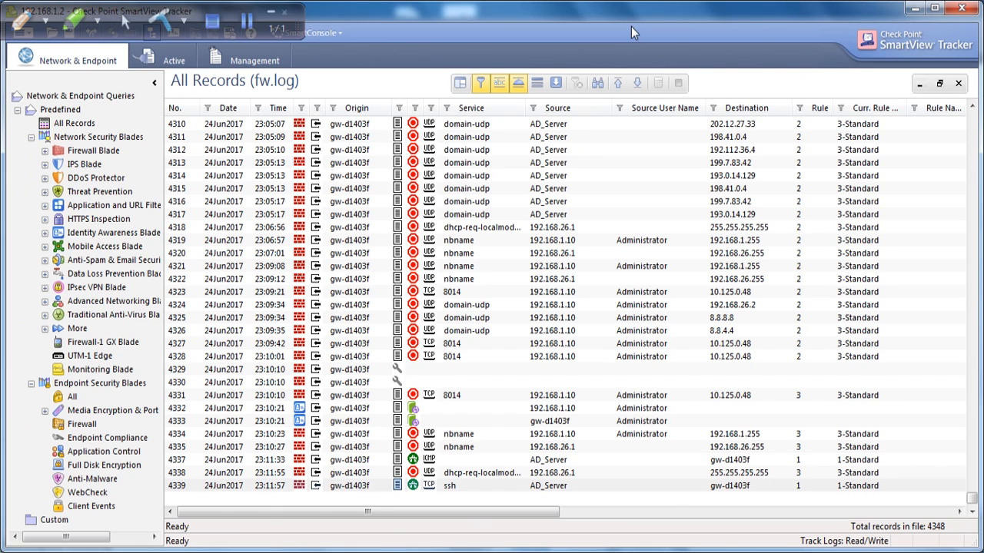
# Re-maximize SmartView Tracker and open the details of accepted ICMP record 4346.
pyautogui.moveTo(631, 26); pyautogui.dragTo(667, 176)
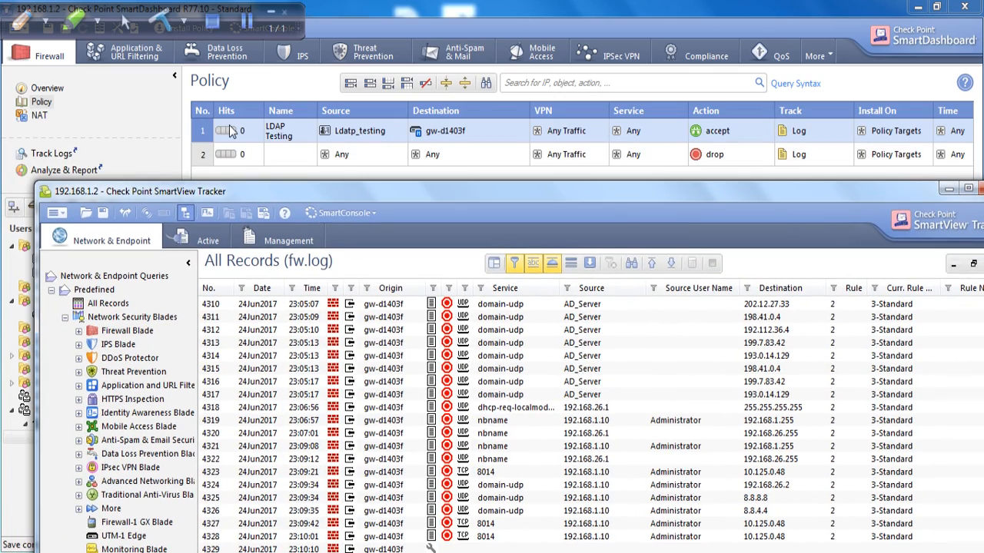
pyautogui.moveTo(670, 180); pyautogui.dragTo(548, 124)
pyautogui.click(841, 132)
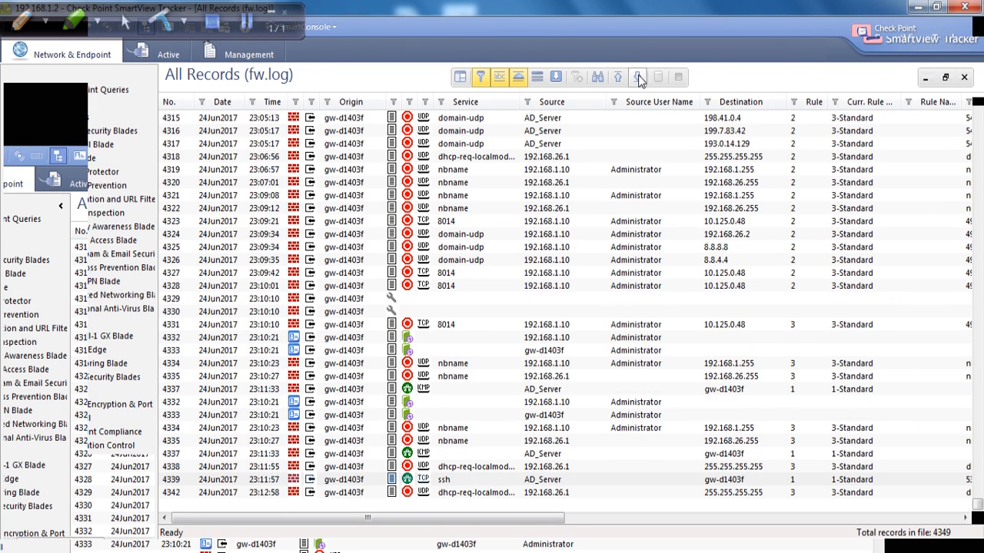
pyautogui.doubleClick(438, 479)
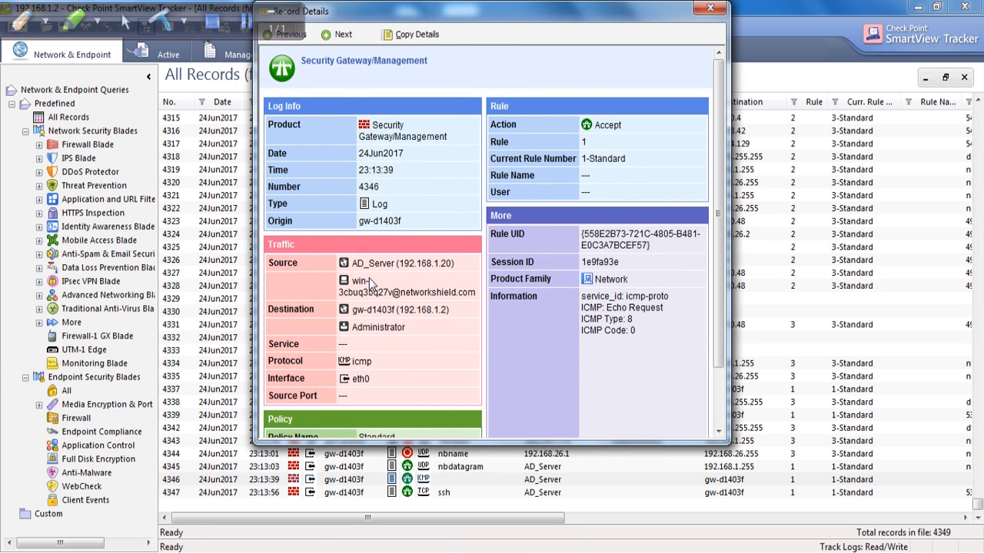
# Review record 4346's source, gw-d1403f destination, rule 1 match and icmp-proto service, then close it.
pyautogui.moveTo(339, 292)
pyautogui.mouseDown()
pyautogui.moveTo(478, 299)
pyautogui.moveTo(354, 284)
pyautogui.mouseUp()
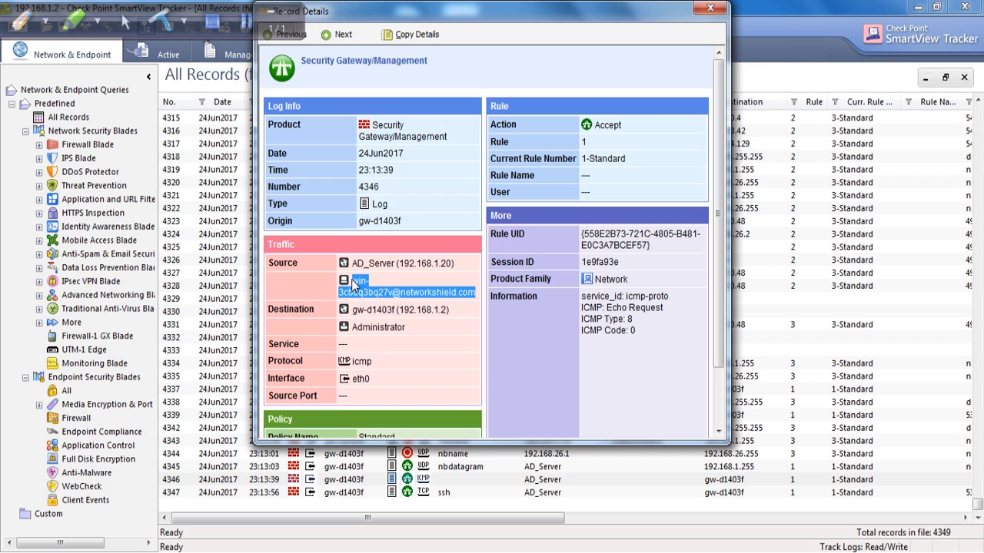
pyautogui.moveTo(452, 311); pyautogui.dragTo(352, 311)
pyautogui.click(415, 328)
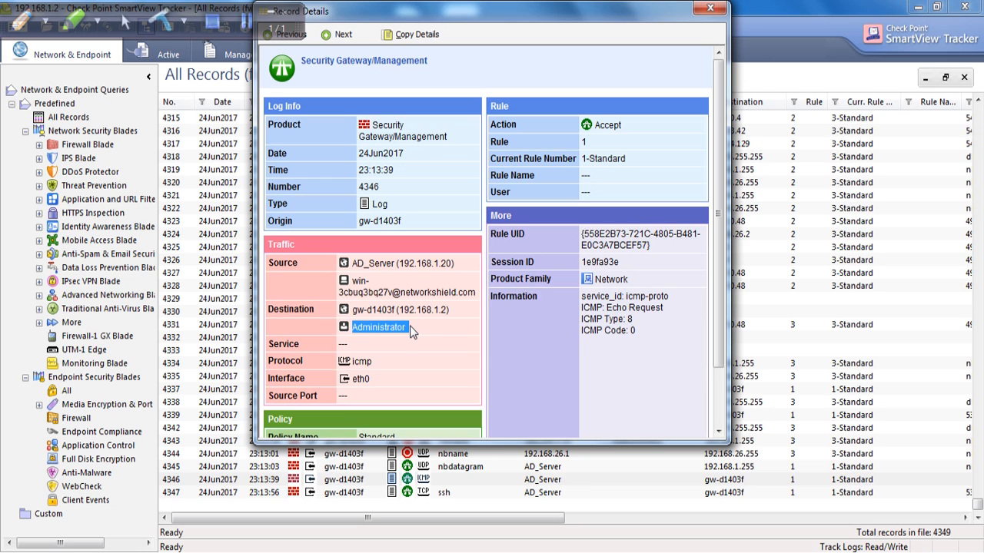
pyautogui.click(410, 326)
pyautogui.click(422, 328)
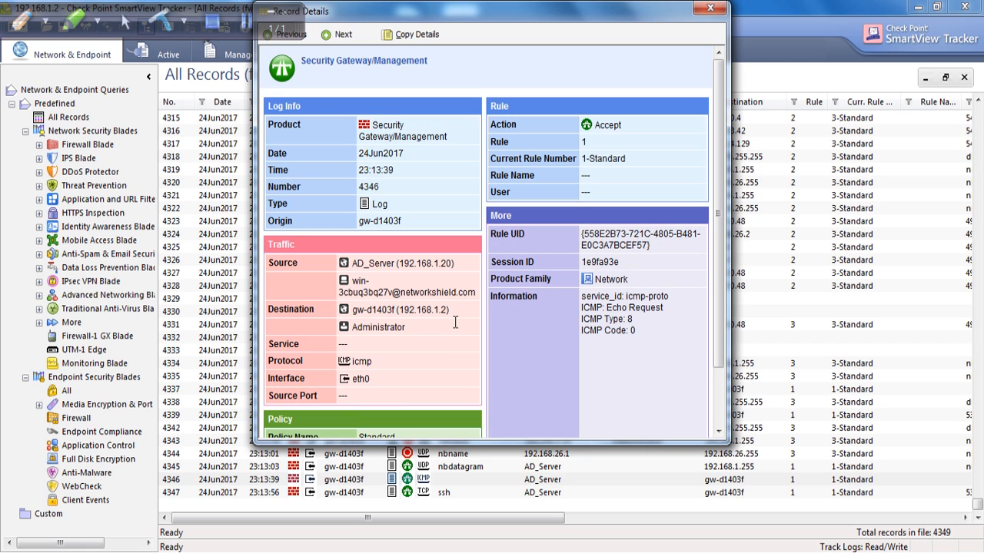
pyautogui.doubleClick(584, 143)
pyautogui.tripleClick(673, 302)
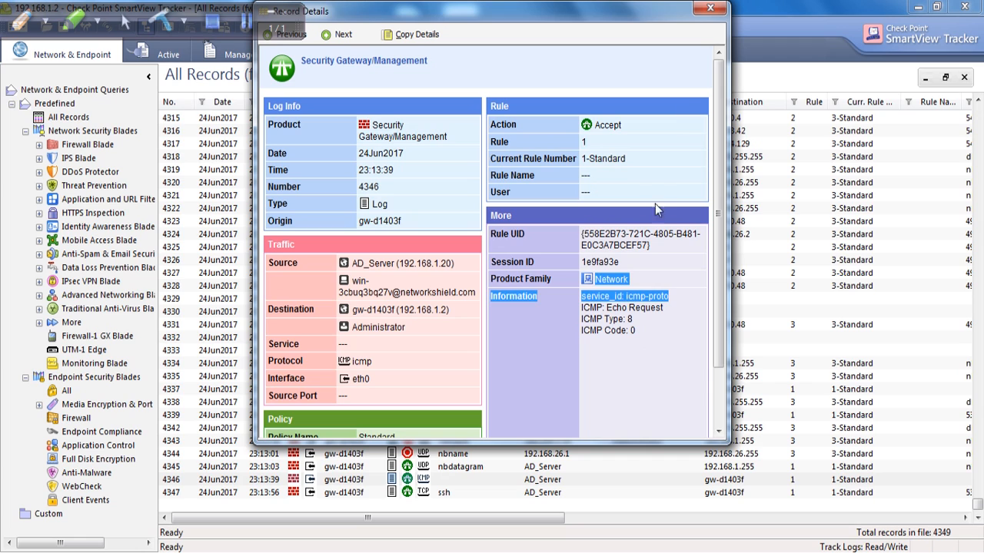
pyautogui.click(711, 8)
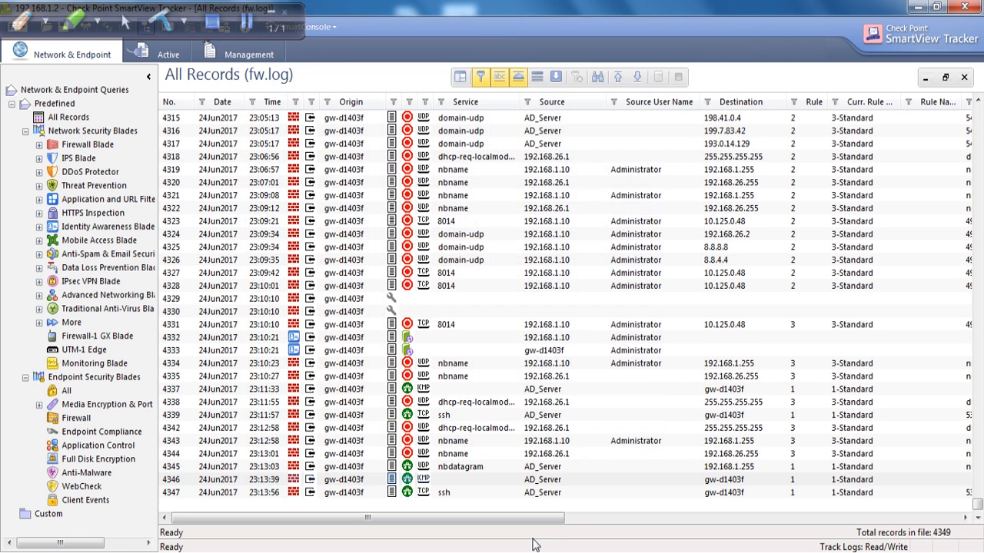
# Review ssh record 4347's details from AD_Server, accepted by rule 1, then page back to earlier records.
pyautogui.doubleClick(446, 492)
pyautogui.moveTo(374, 264); pyautogui.dragTo(400, 269)
pyautogui.moveTo(557, 14); pyautogui.dragTo(815, 100)
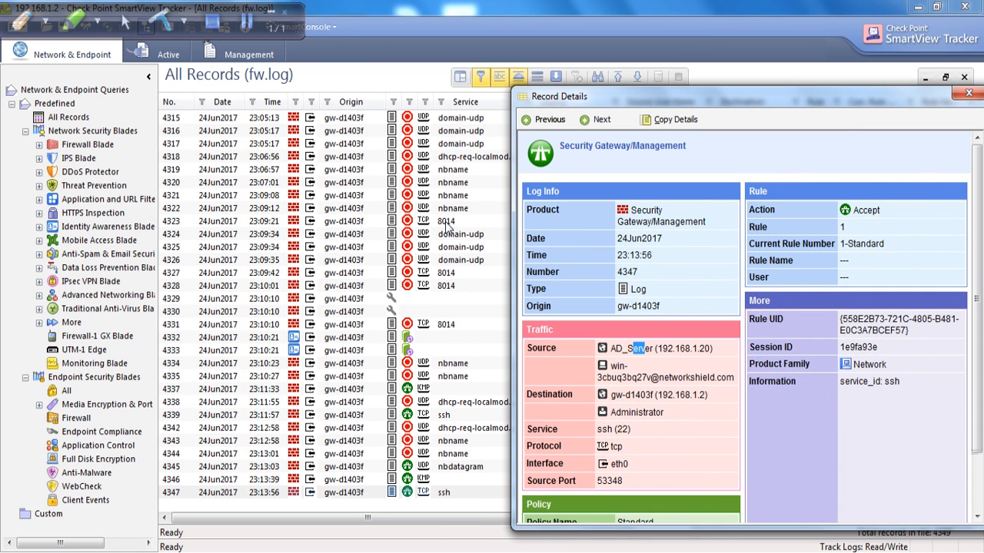
pyautogui.moveTo(937, 105); pyautogui.dragTo(940, 108)
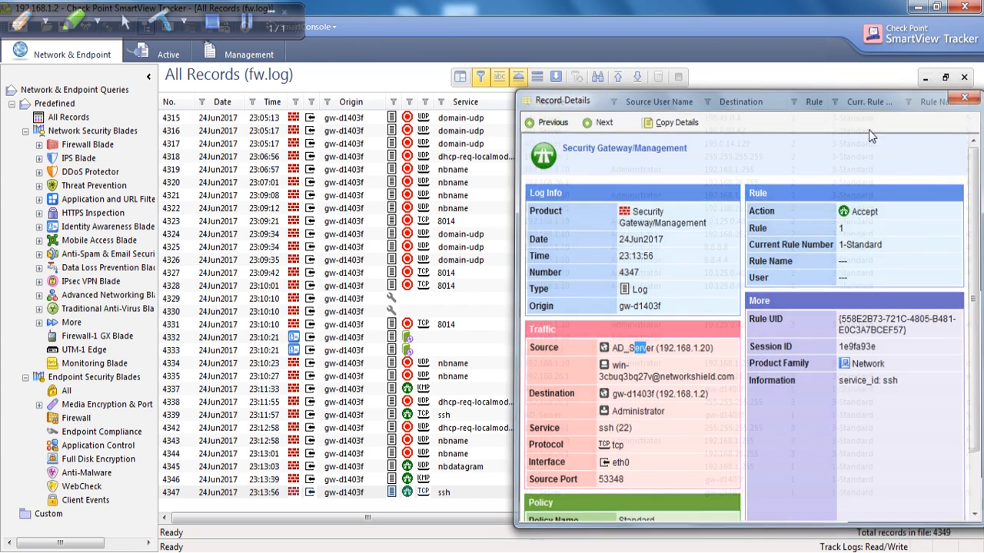
pyautogui.click(966, 95)
pyautogui.click(980, 482)
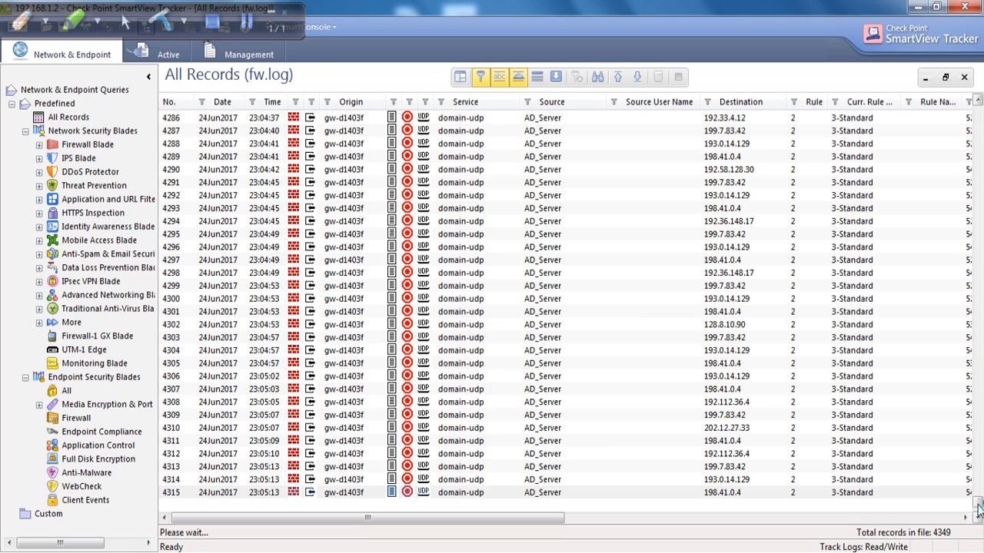
pyautogui.click(979, 464)
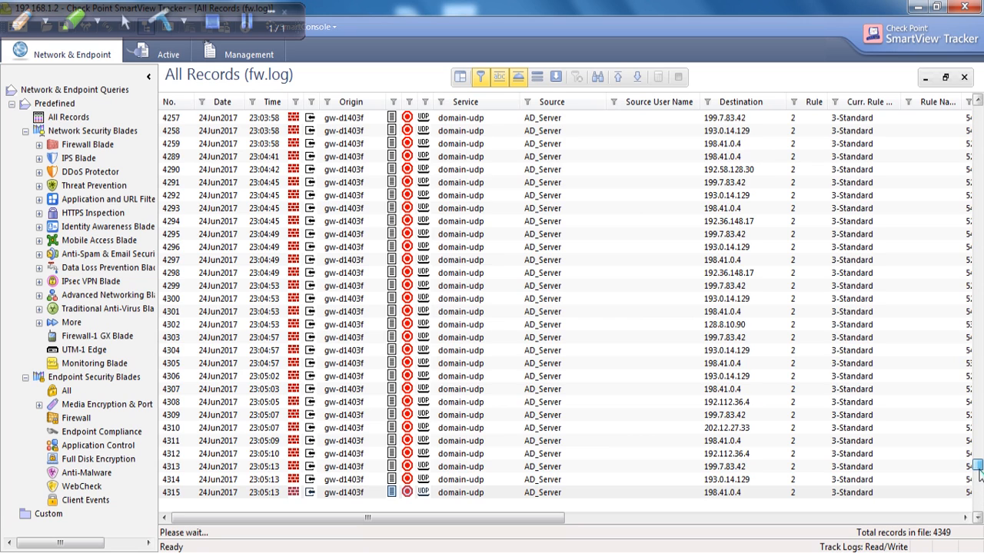
# Apply a Service column filter on domain-udp records.
pyautogui.click(460, 103)
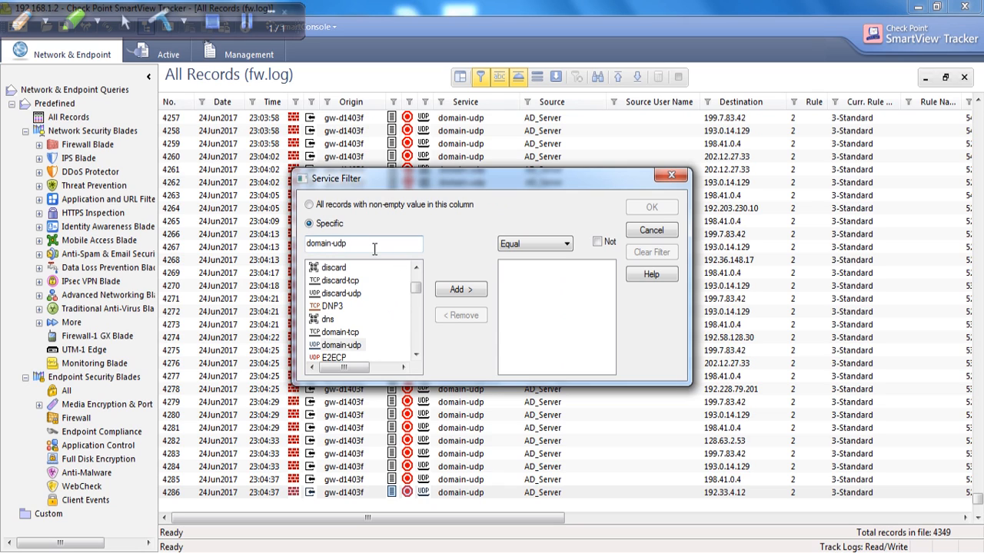
pyautogui.click(459, 289)
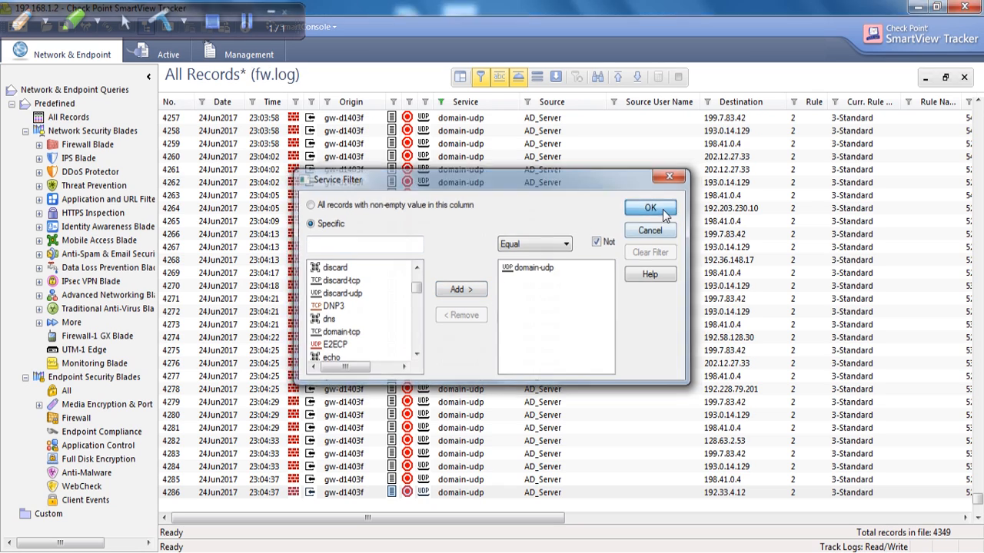
pyautogui.click(651, 206)
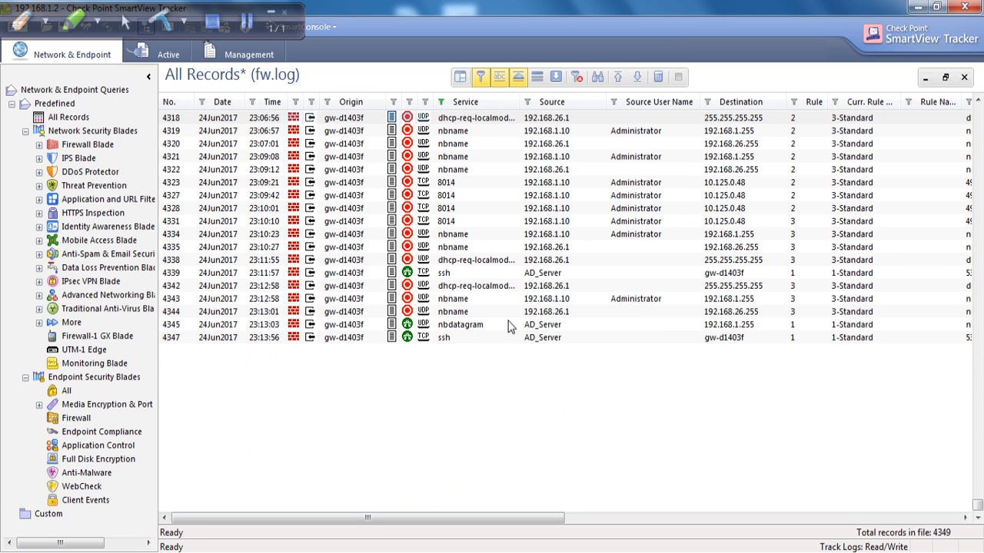
# Replace domain-udp with ssh in the Service filter and load earlier matching records.
pyautogui.rightClick(460, 106)
pyautogui.click(494, 116)
pyautogui.doubleClick(522, 269)
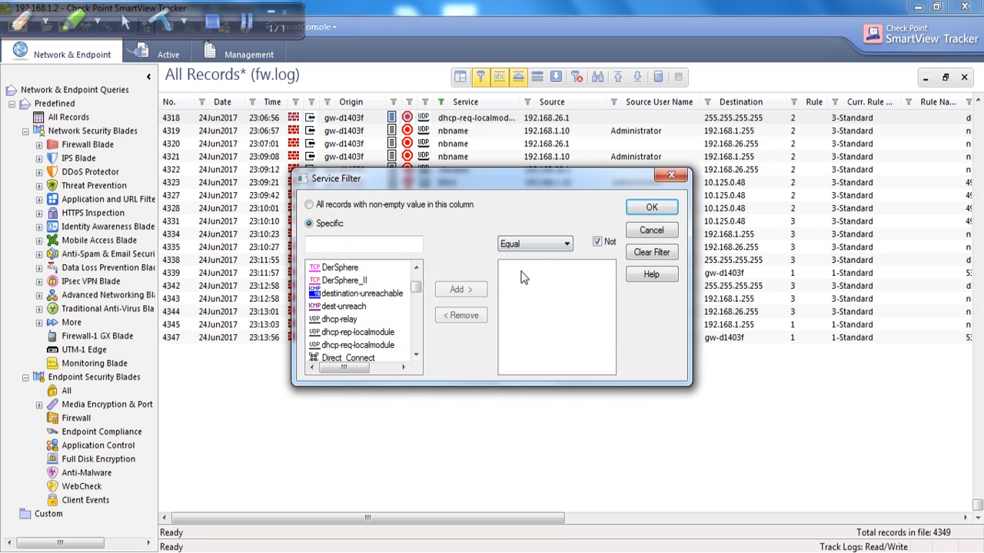
pyautogui.click(349, 247)
pyautogui.write('ssh')
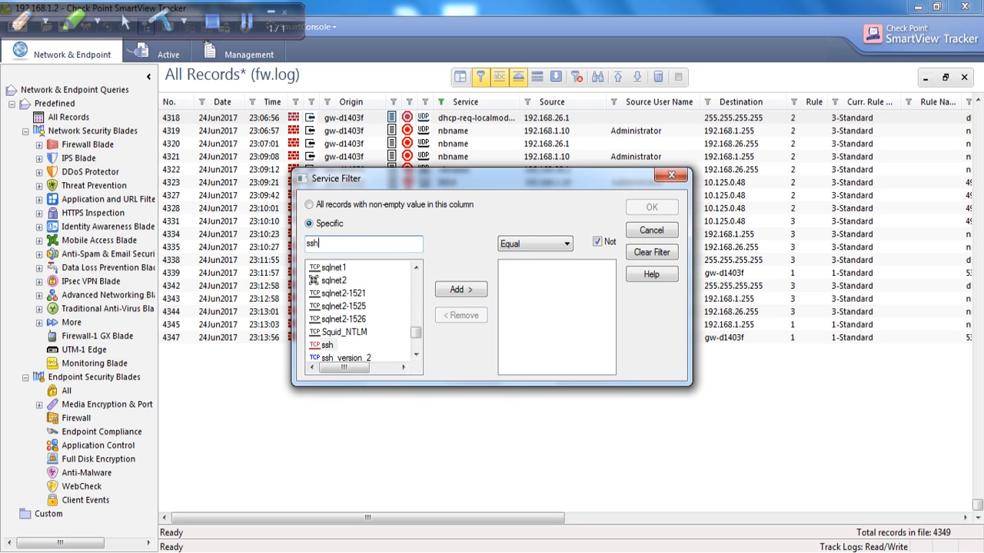
pyautogui.click(461, 290)
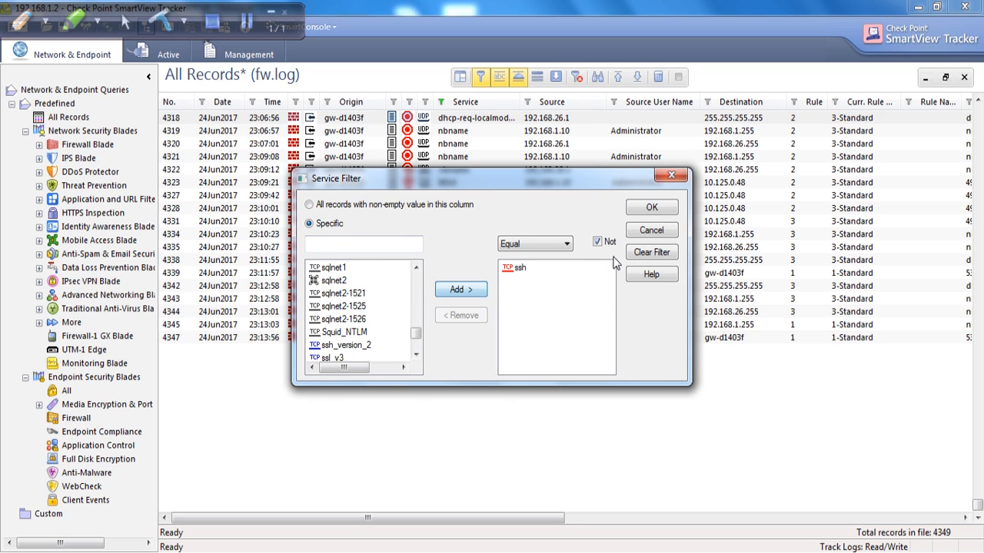
pyautogui.click(598, 242)
pyautogui.click(597, 242)
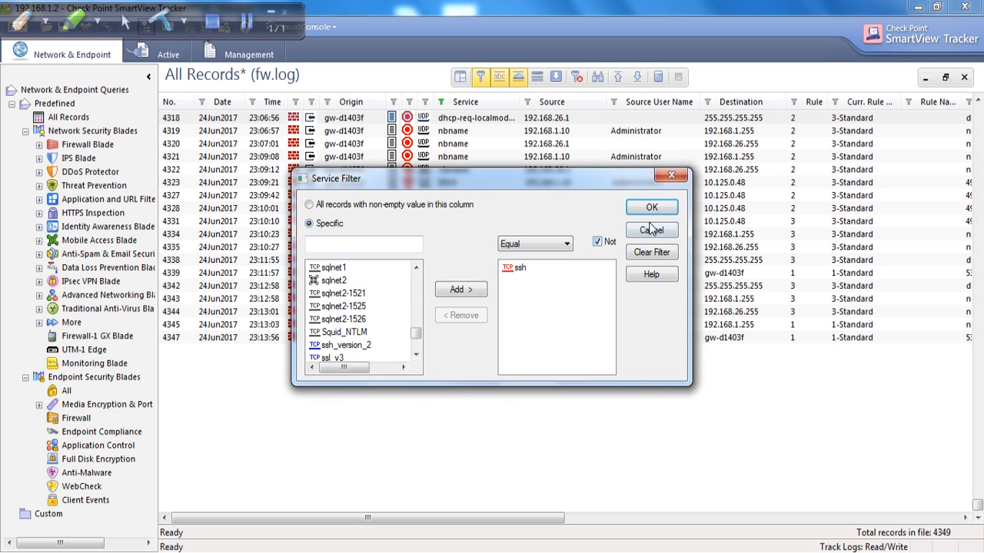
pyautogui.click(647, 211)
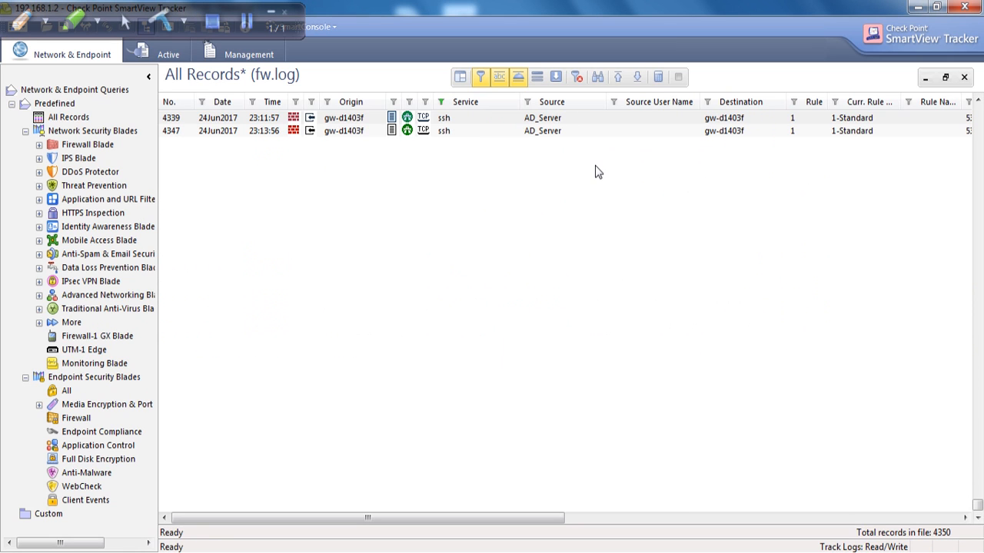
pyautogui.click(637, 77)
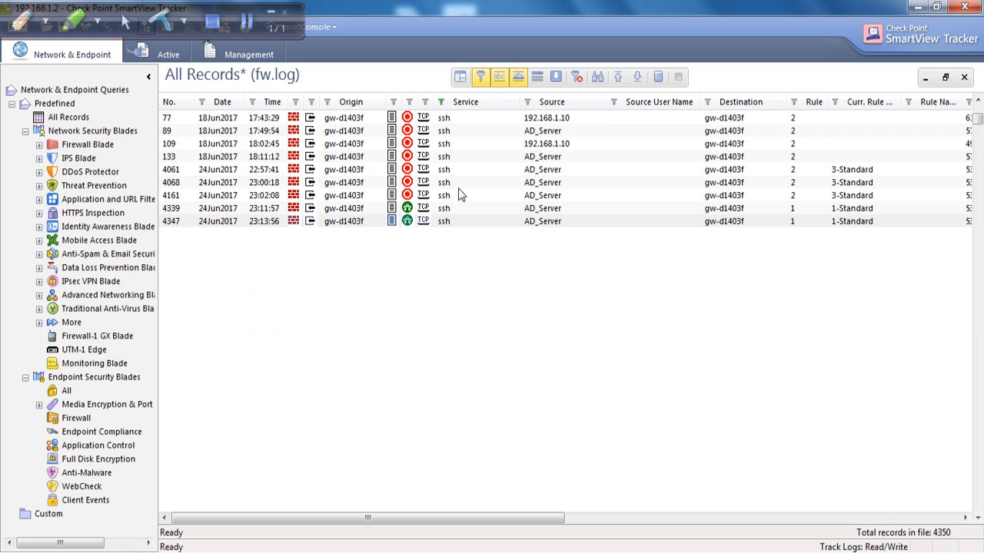
# Inspect accepted ssh record 4339, noting the AD_Server source IP and Accept action.
pyautogui.doubleClick(451, 209)
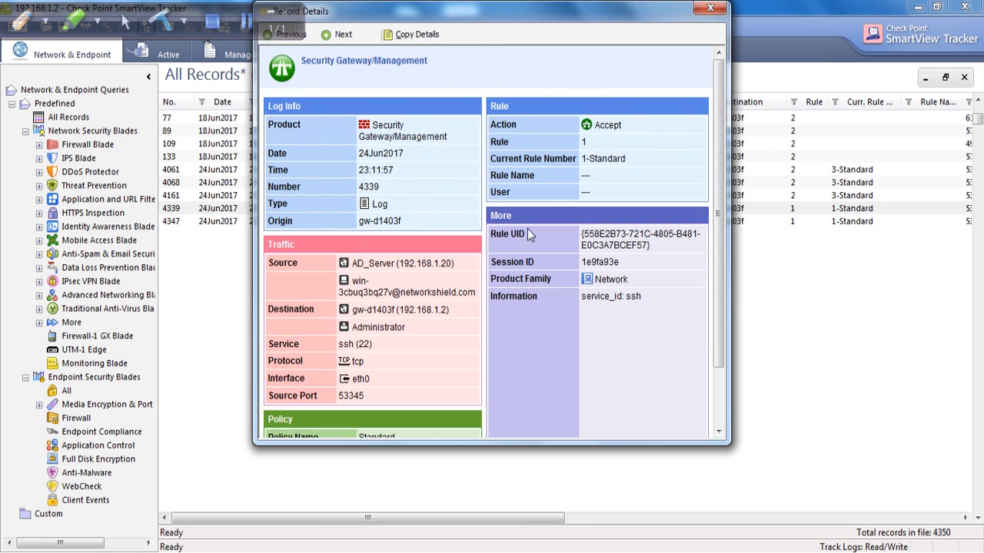
pyautogui.moveTo(398, 263); pyautogui.dragTo(456, 270)
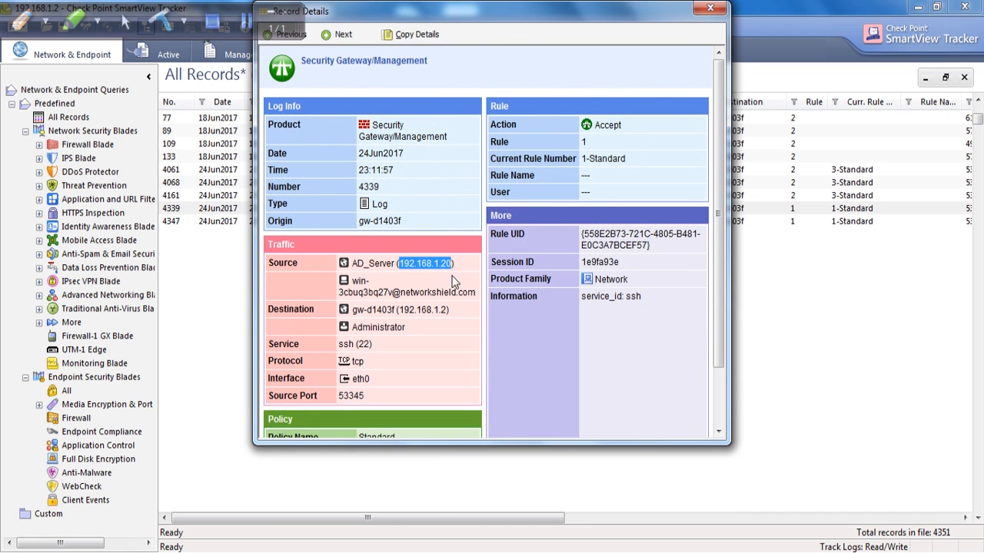
pyautogui.moveTo(621, 126); pyautogui.dragTo(599, 126)
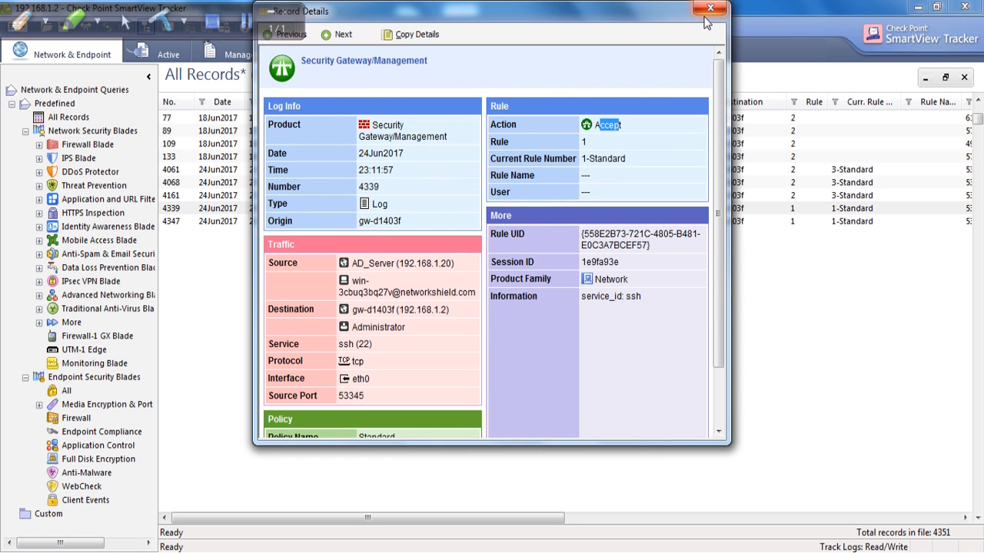
pyautogui.click(711, 7)
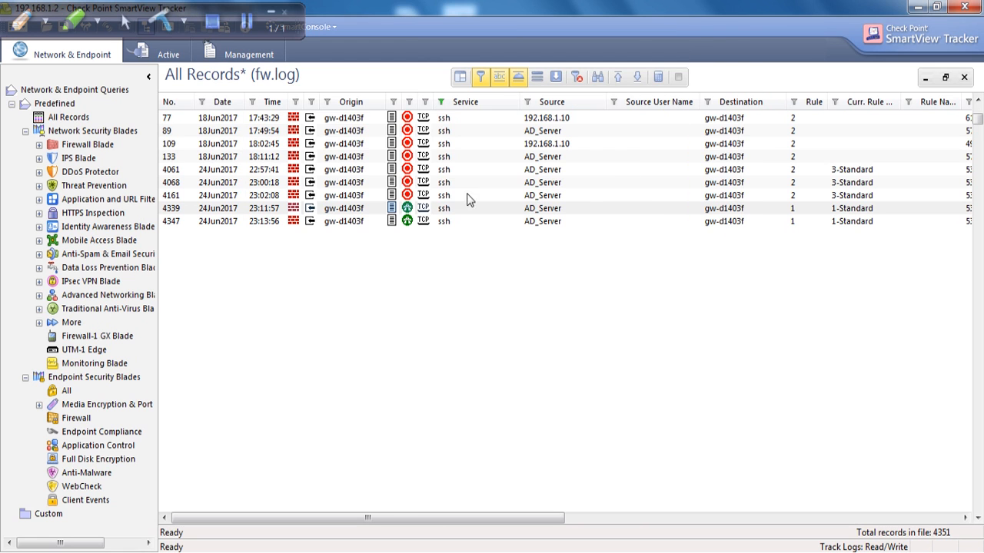
# Inspect dropped ssh record 4068's source, Drop action and rule 2, then close SmartView Tracker.
pyautogui.doubleClick(436, 183)
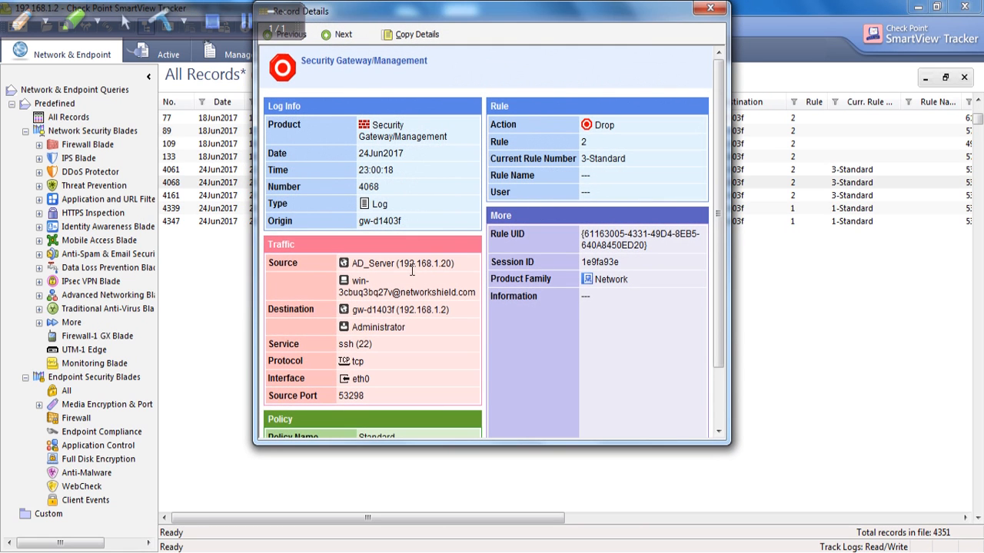
pyautogui.moveTo(398, 264); pyautogui.dragTo(457, 269)
pyautogui.moveTo(615, 125); pyautogui.dragTo(581, 142)
pyautogui.moveTo(348, 292); pyautogui.dragTo(392, 292)
pyautogui.click(710, 10)
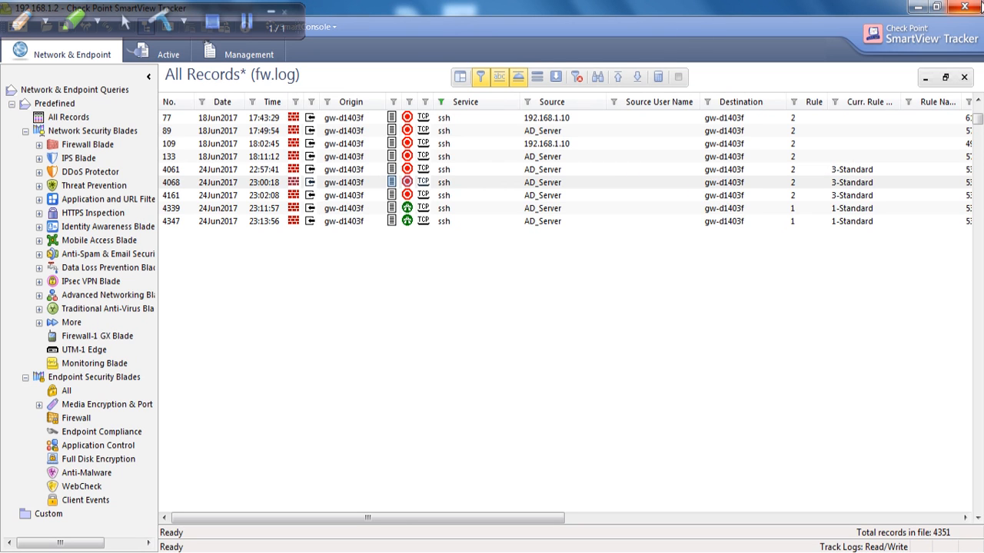
pyautogui.click(969, 6)
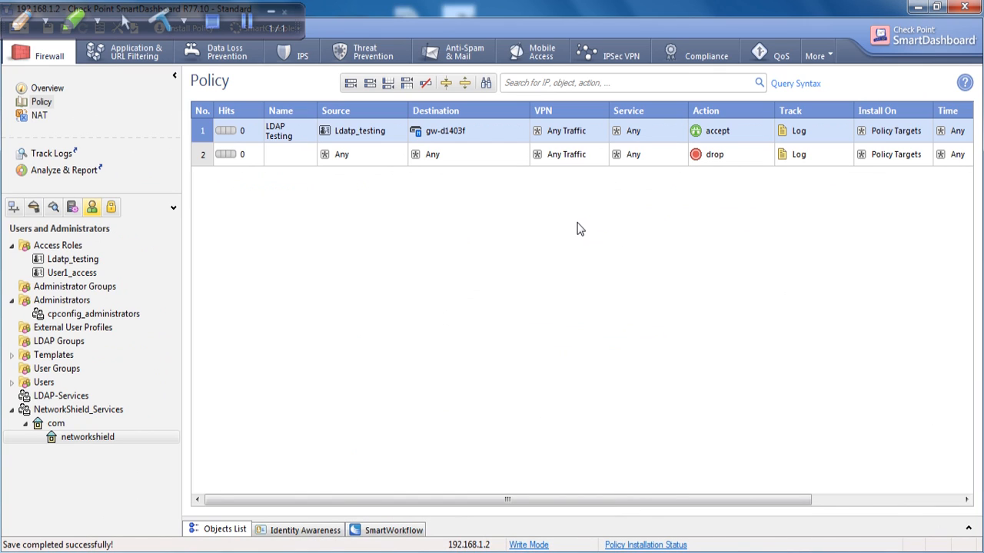